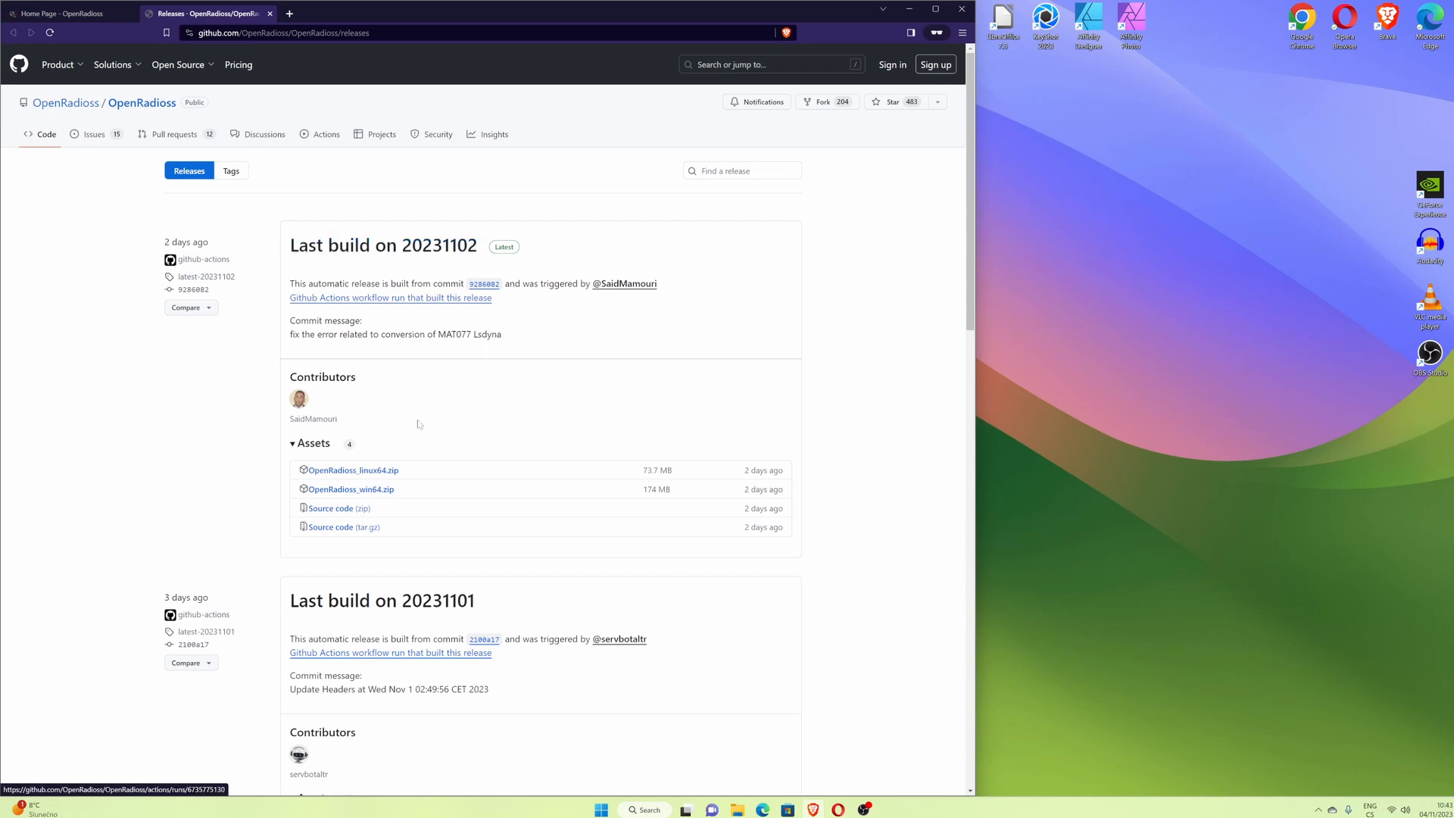
# - Download the OpenRadioss_win64.zip asset of the latest release into the Downloads folder
pyautogui.click(372, 491)
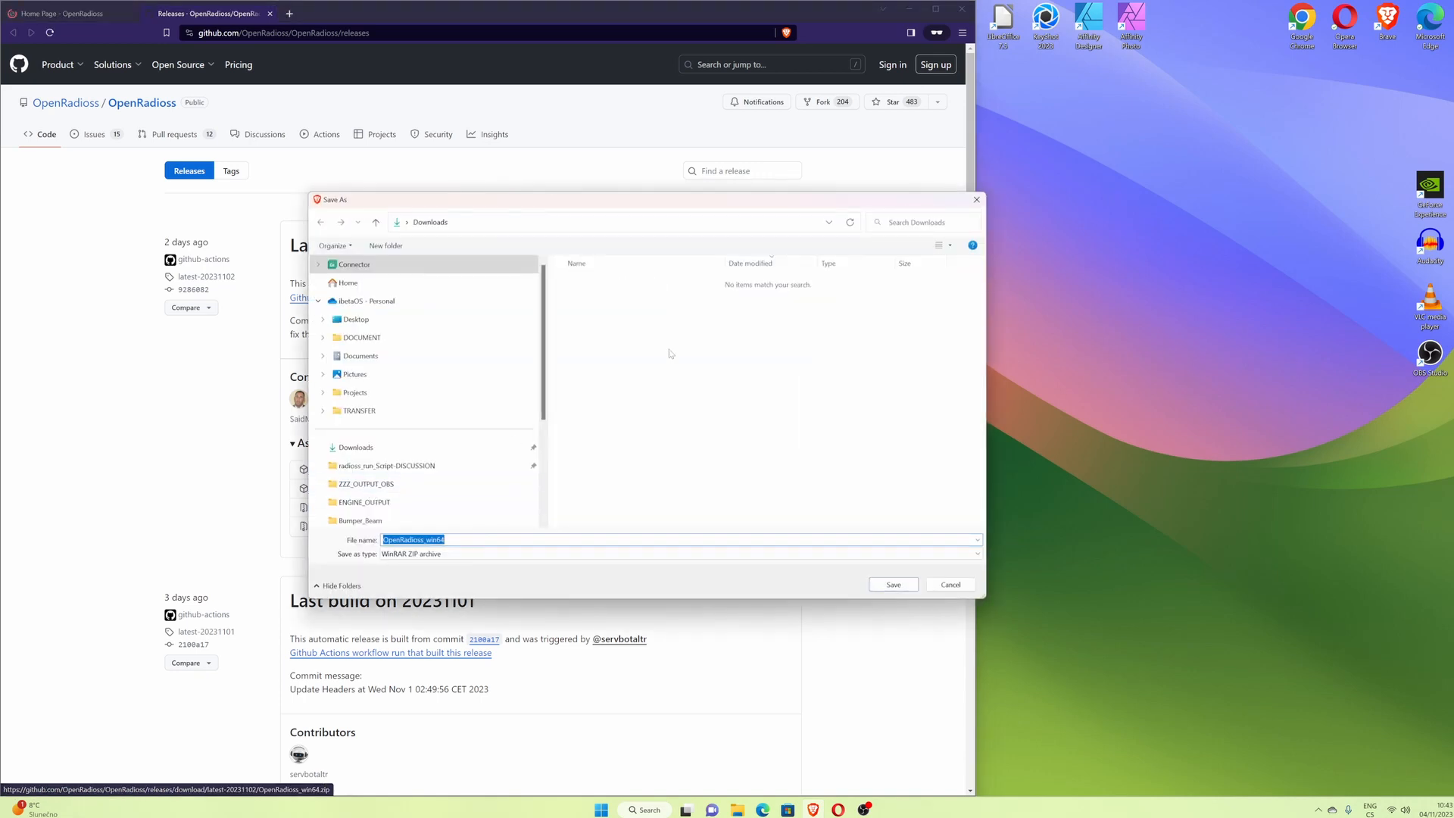
pyautogui.click(917, 584)
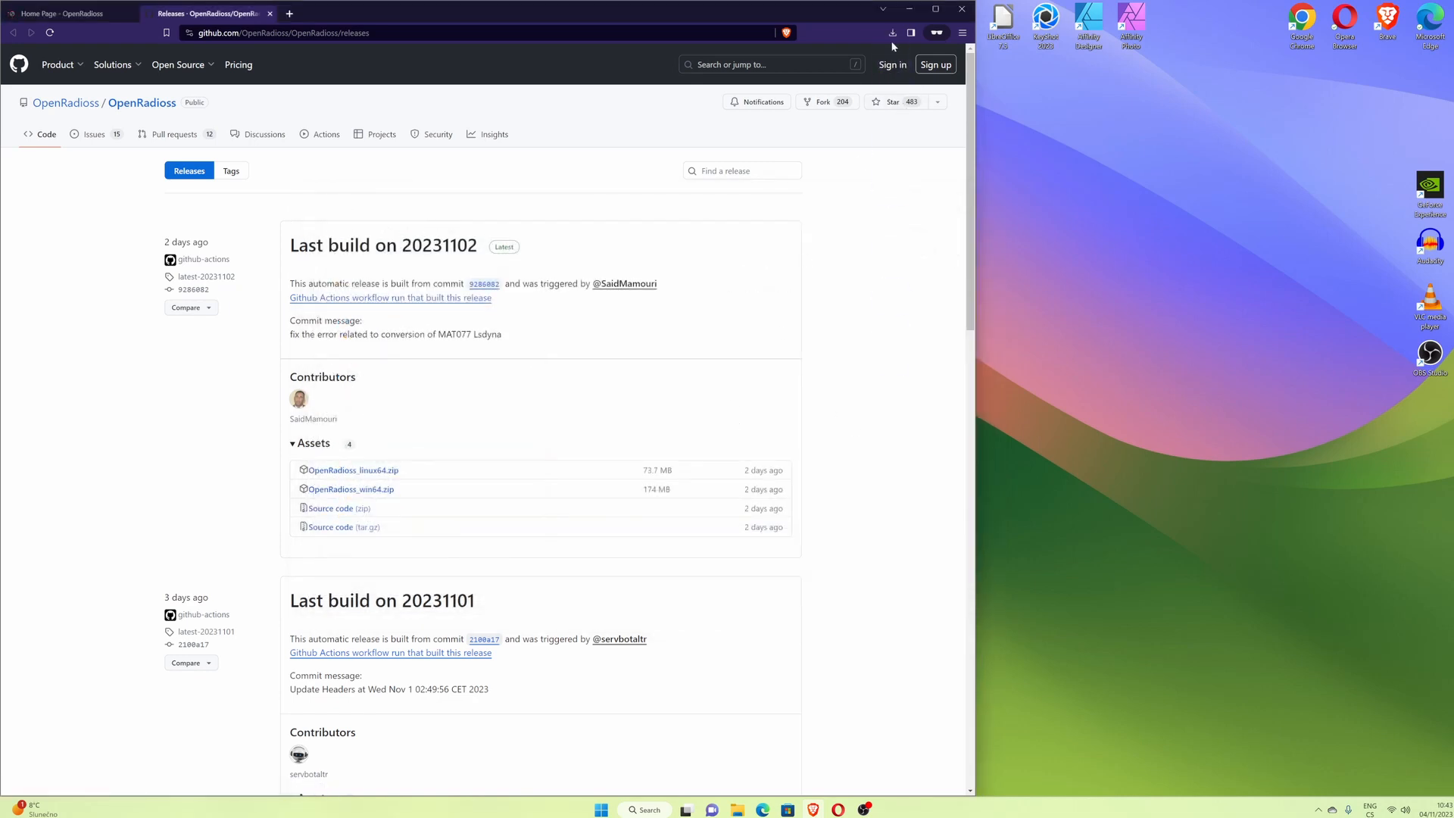
pyautogui.click(893, 33)
# - Go from the OpenRadioss home page to the documentation's Latest gui scripts page under Running OpenRadioss
pyautogui.click(76, 15)
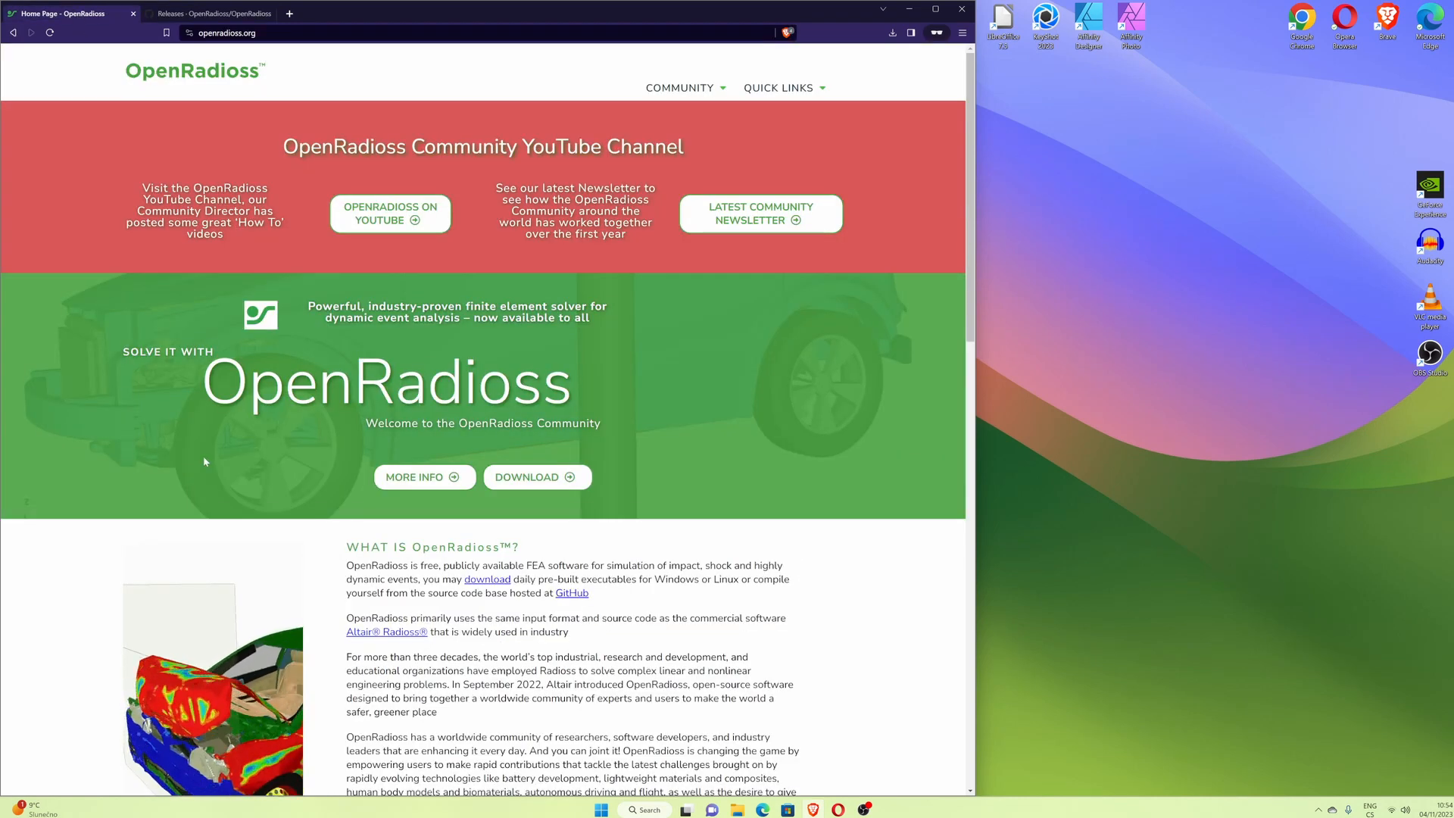
pyautogui.click(423, 482)
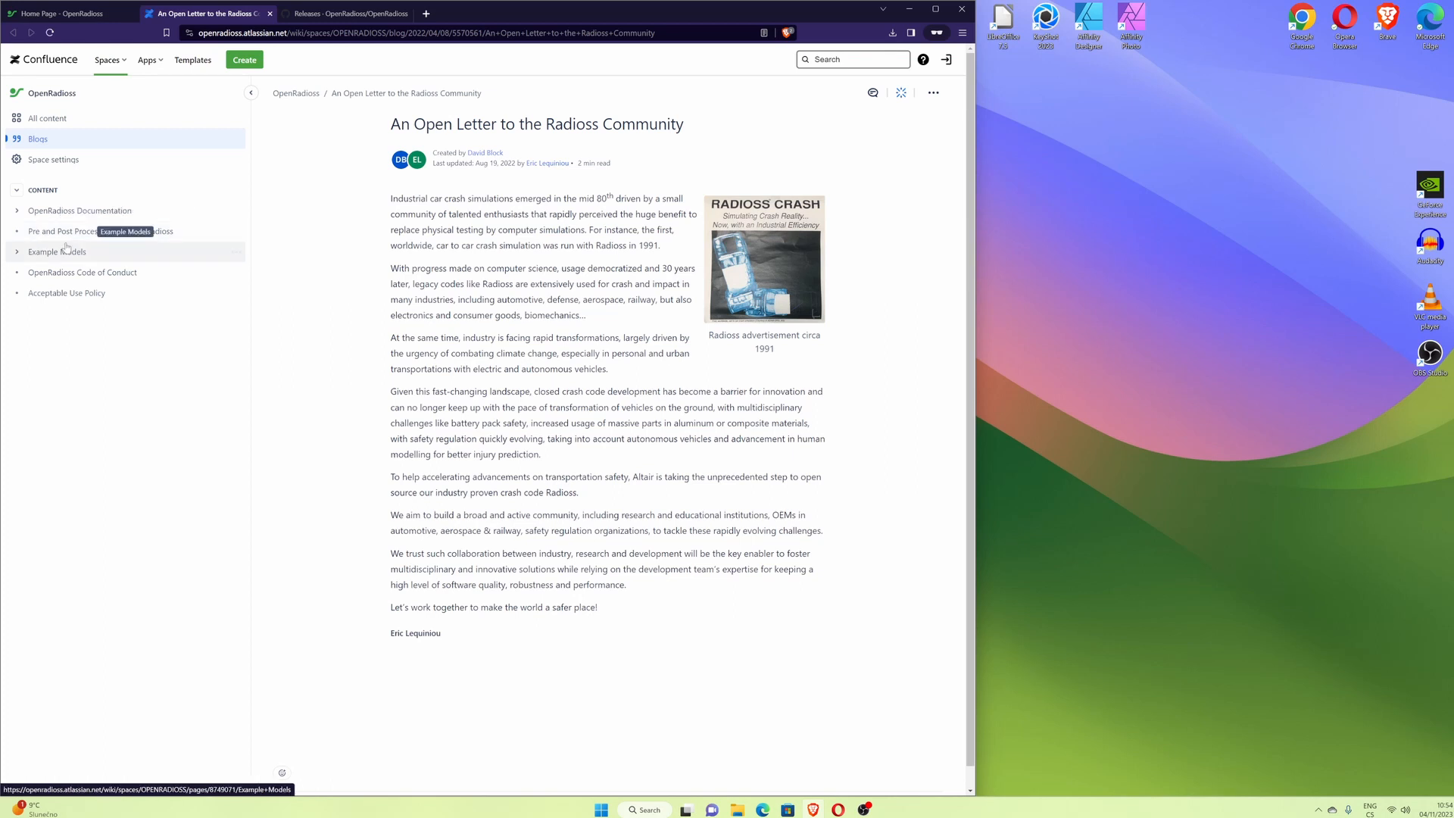
pyautogui.click(16, 213)
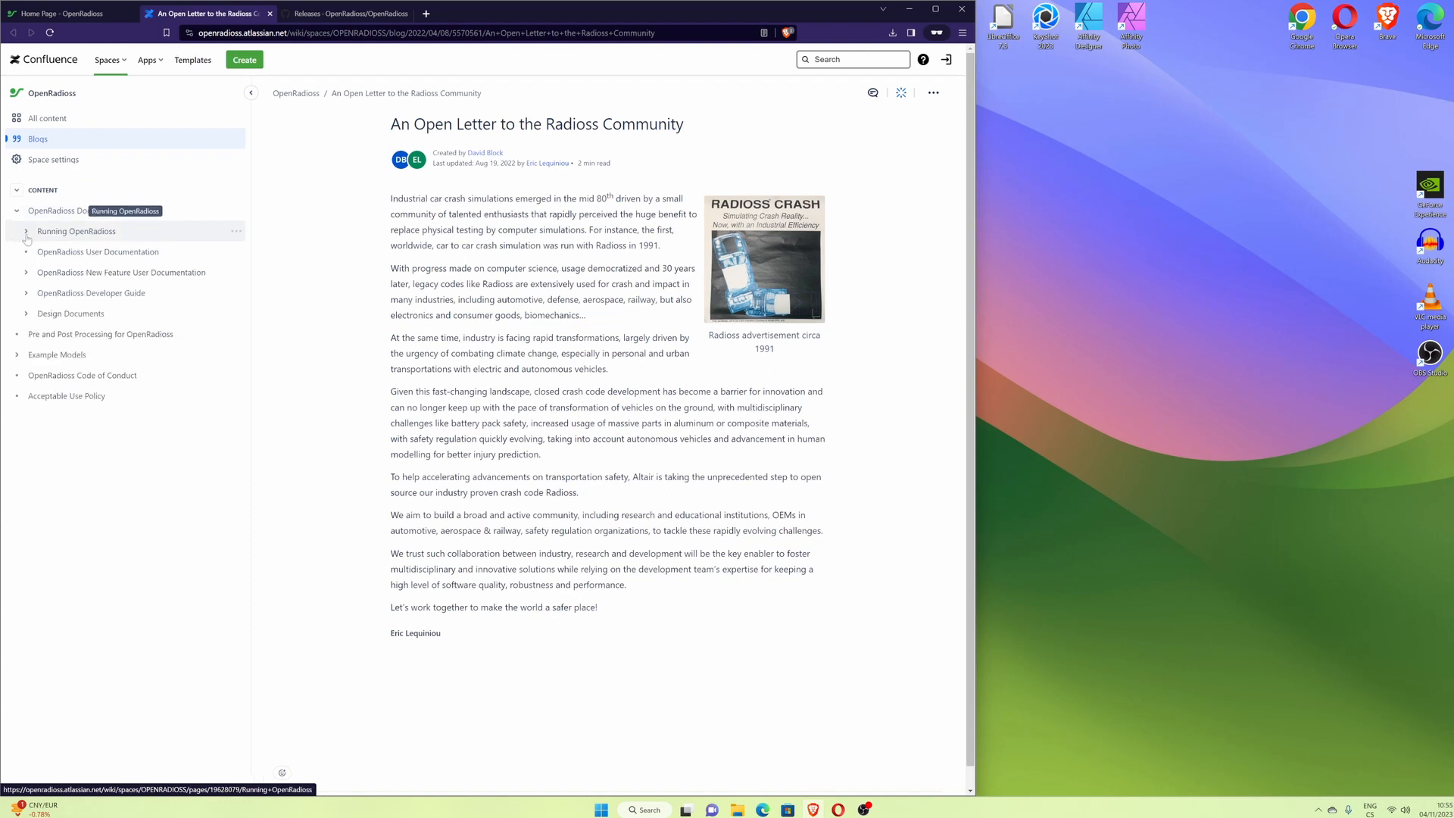
pyautogui.click(27, 231)
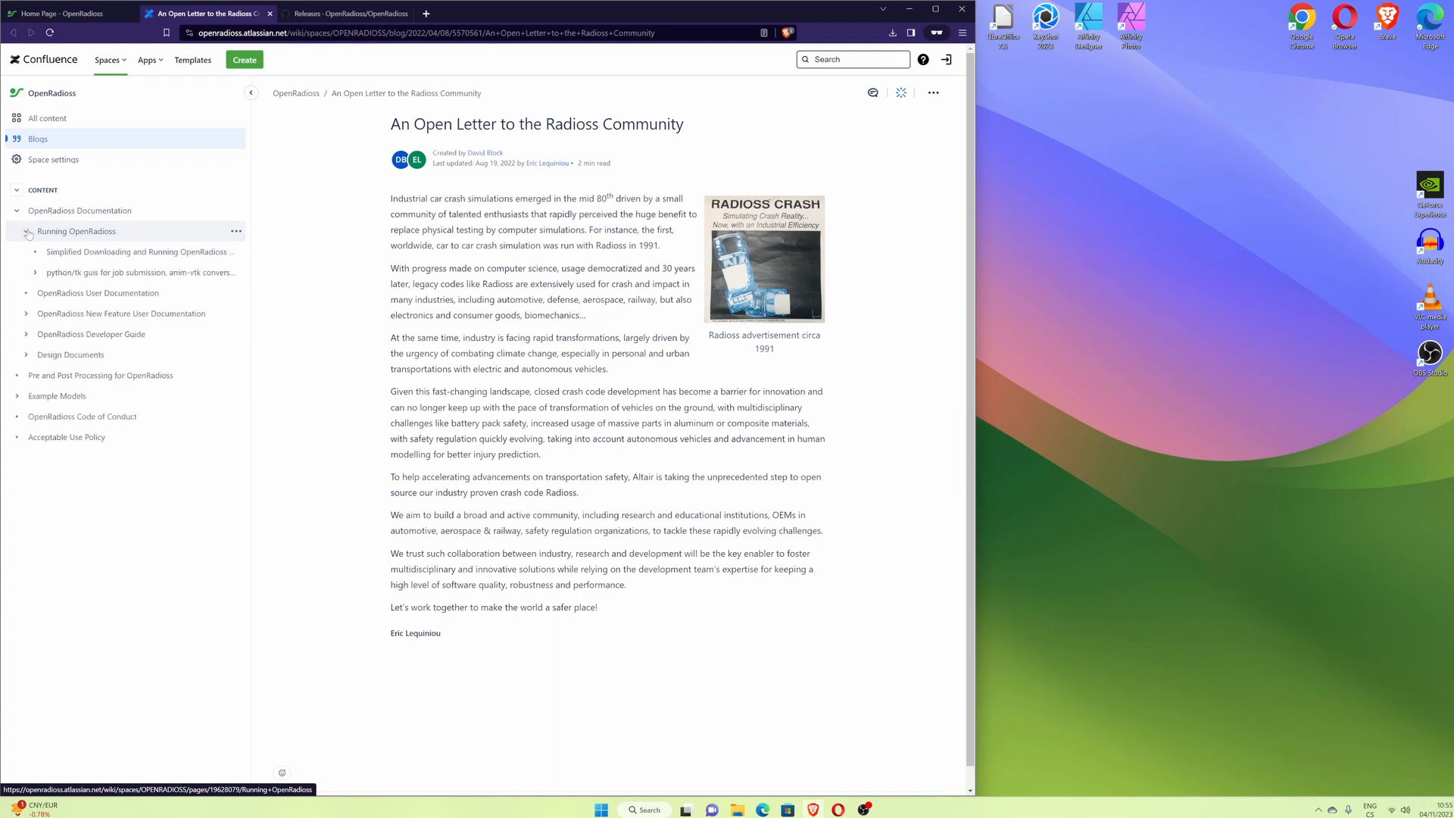
pyautogui.click(35, 273)
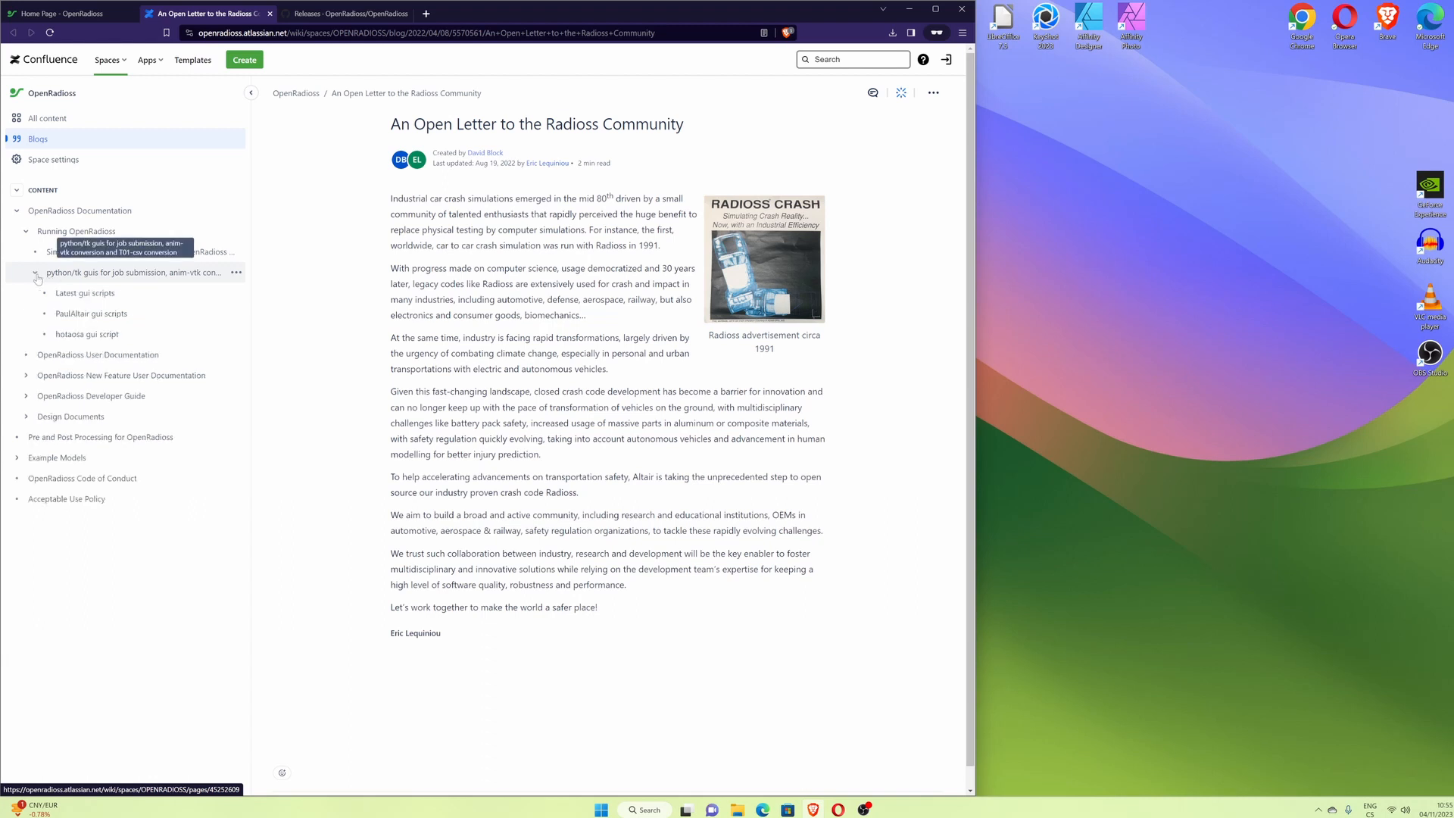
pyautogui.click(89, 295)
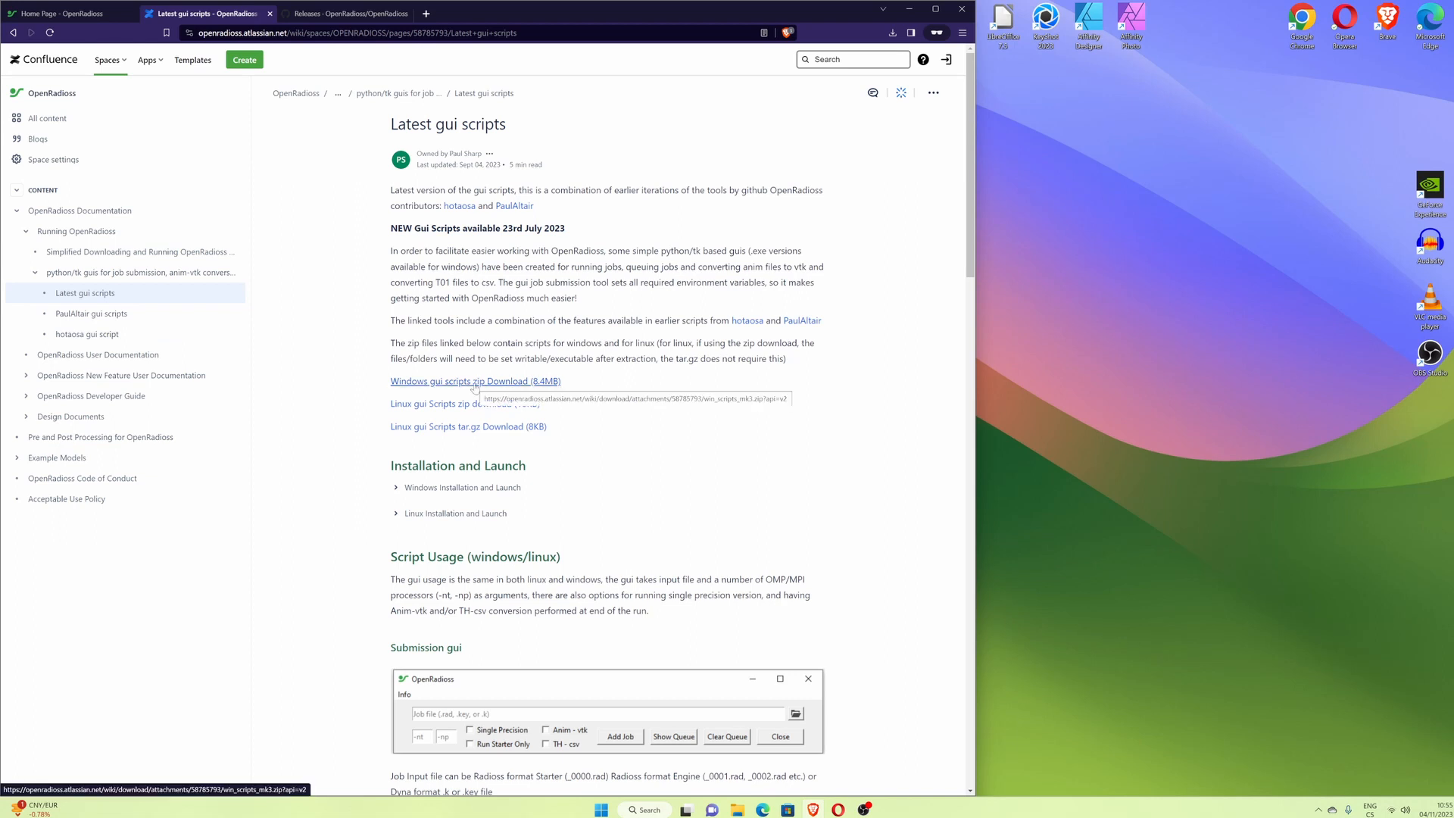
# - Download the Windows gui scripts zip as win_scripts_mk3 into the Downloads folder
pyautogui.click(476, 384)
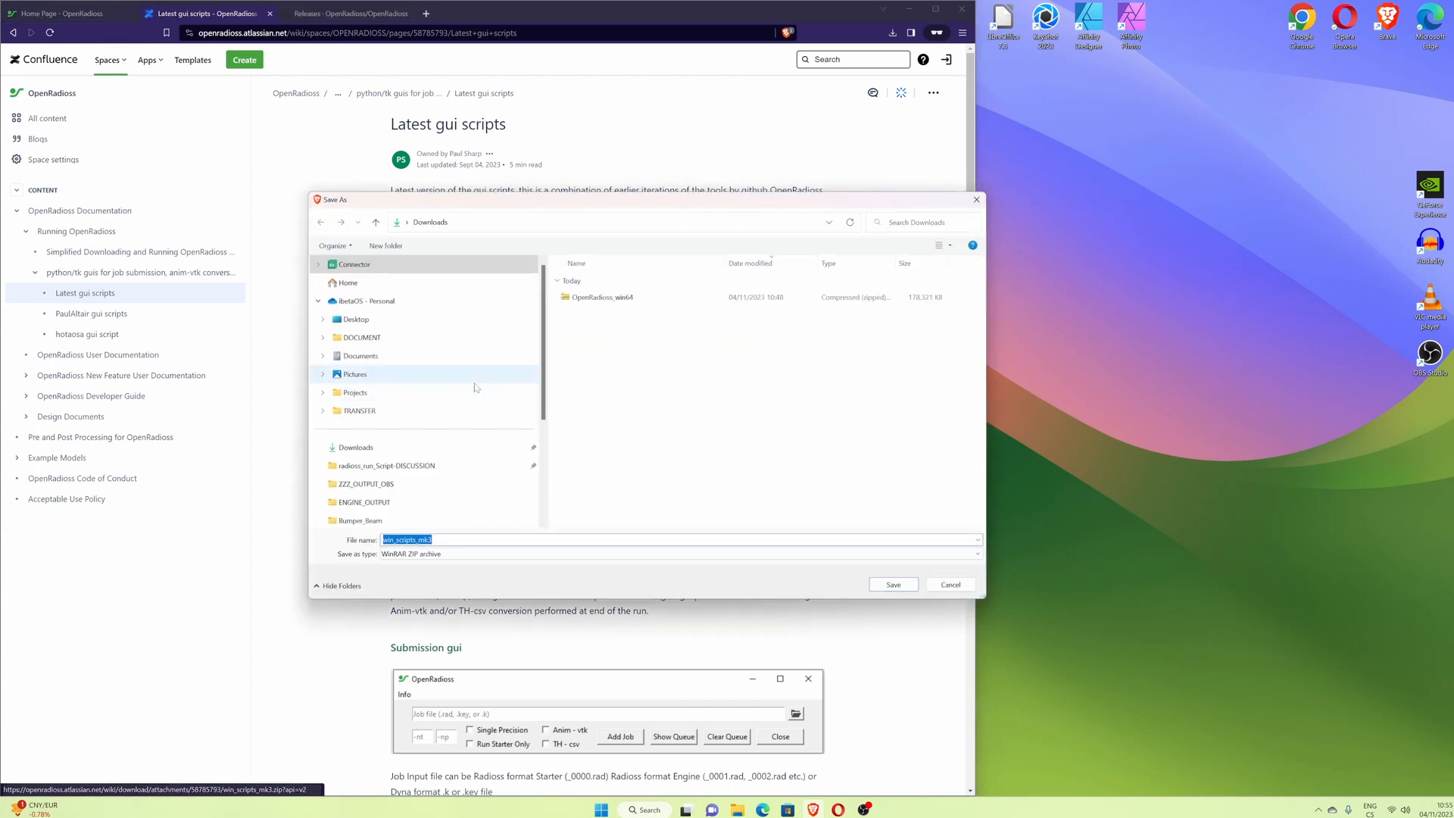
pyautogui.click(893, 584)
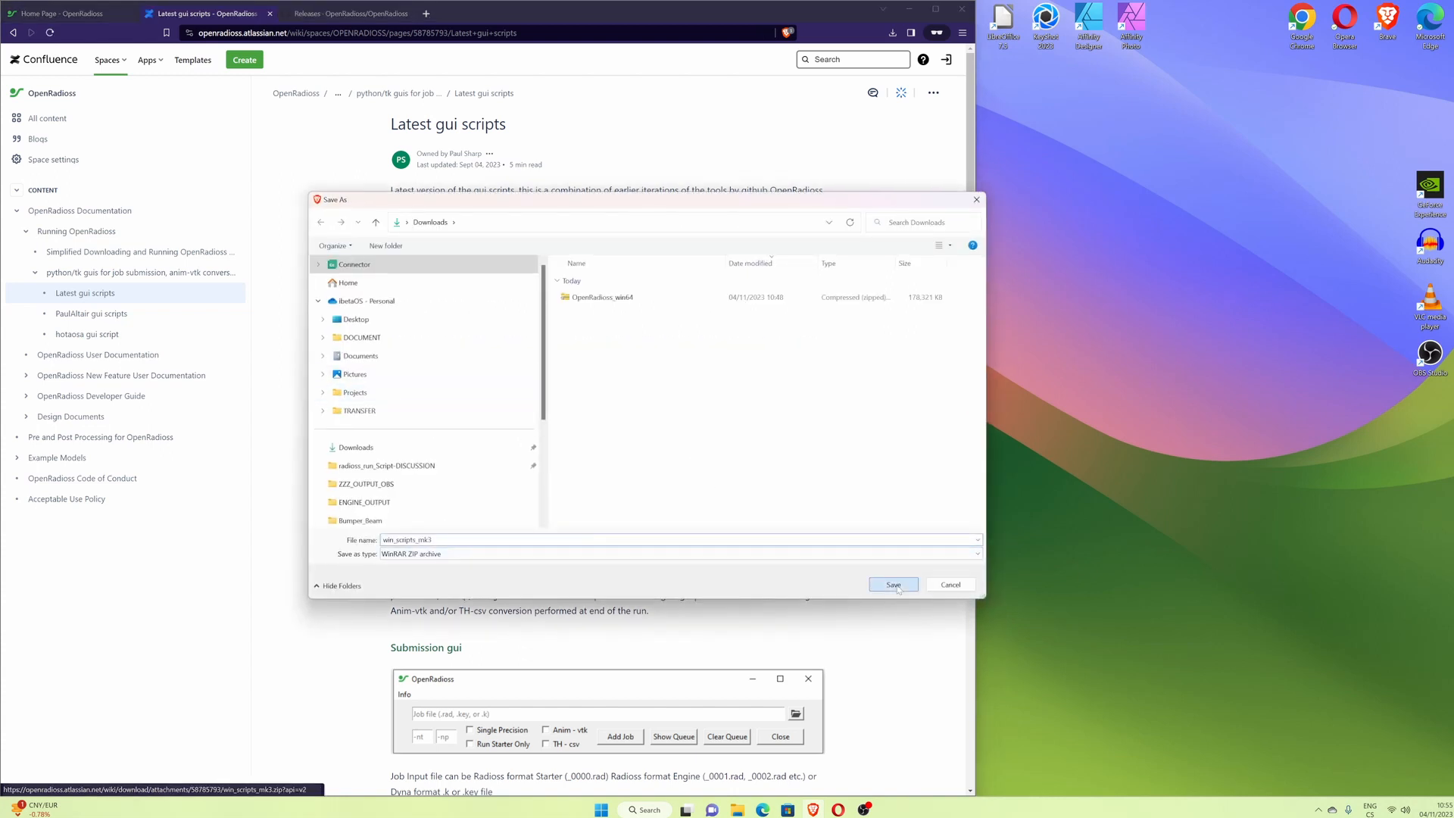
pyautogui.click(893, 34)
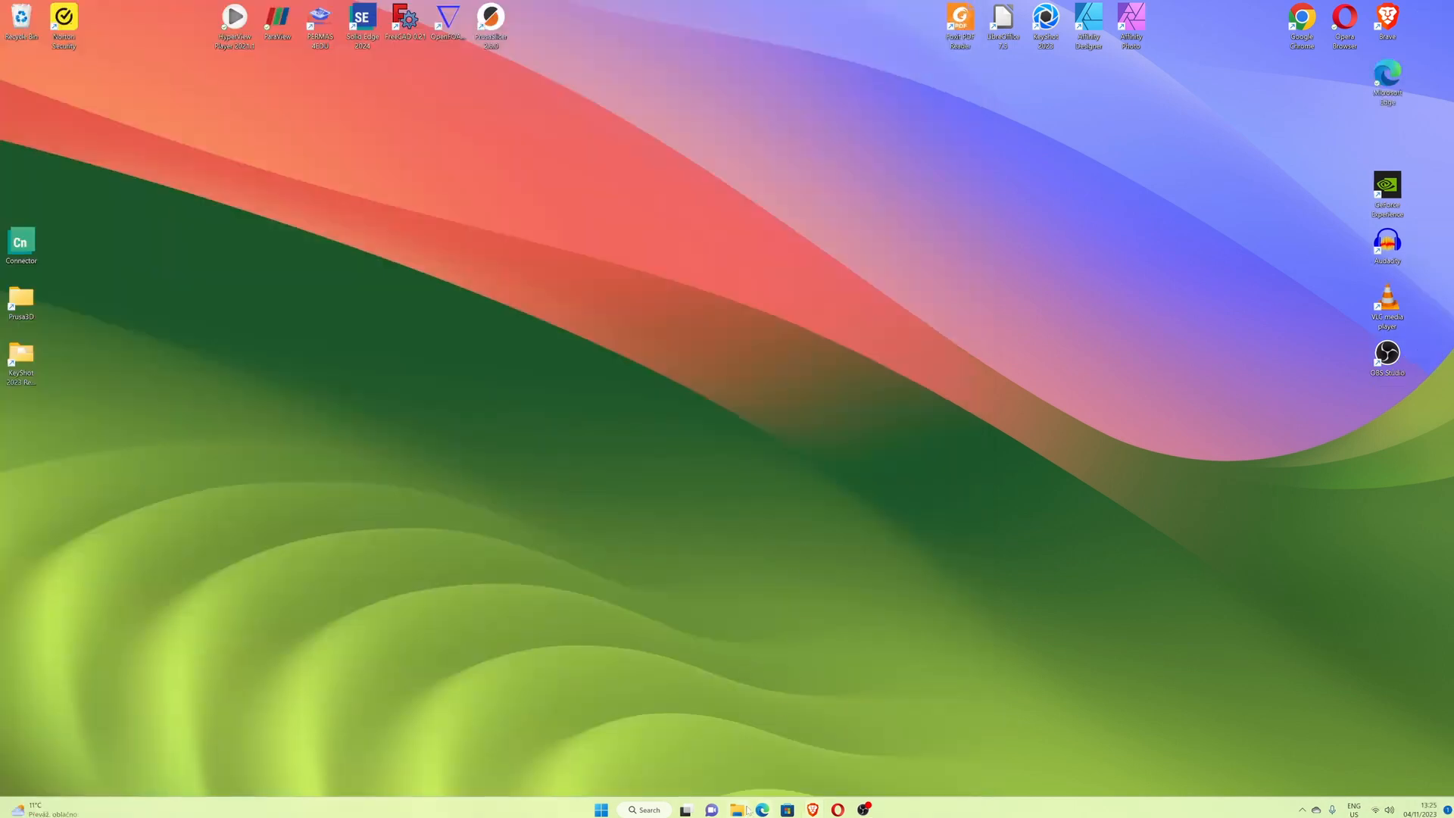
# - Open File Explorer beside the browser and go to the Downloads folder
pyautogui.click(738, 810)
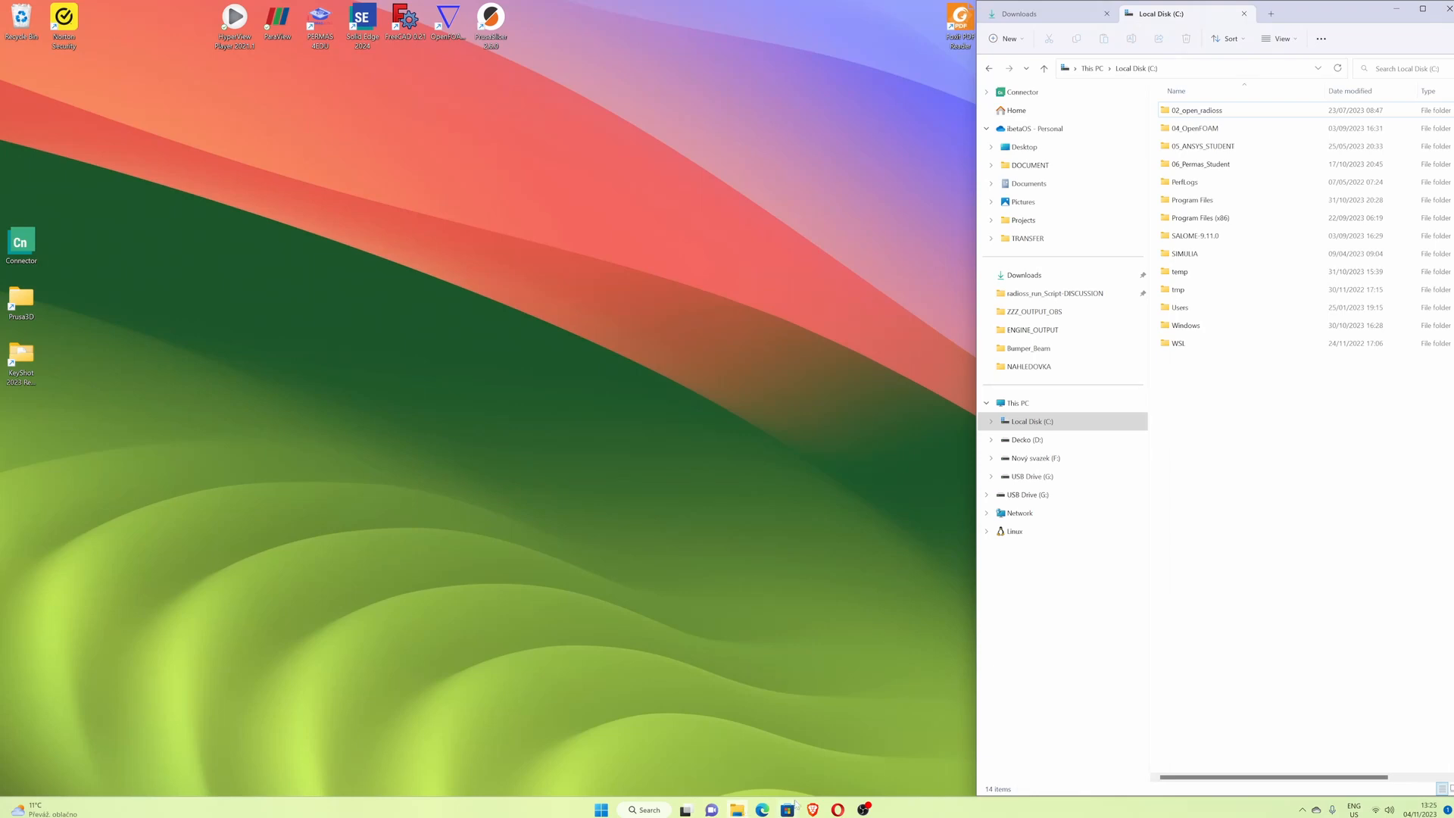
pyautogui.click(810, 810)
pyautogui.click(1259, 452)
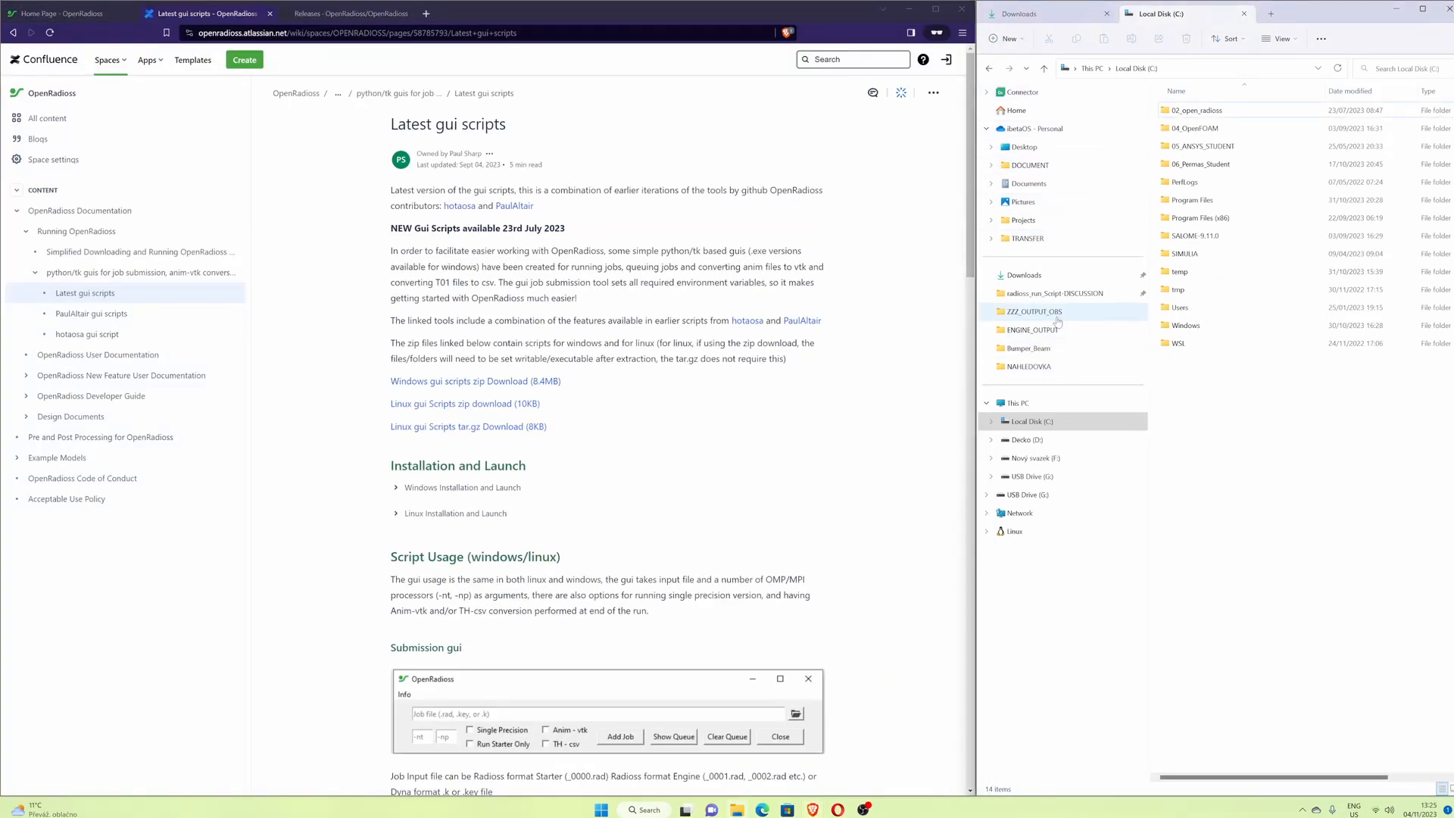
pyautogui.click(1044, 275)
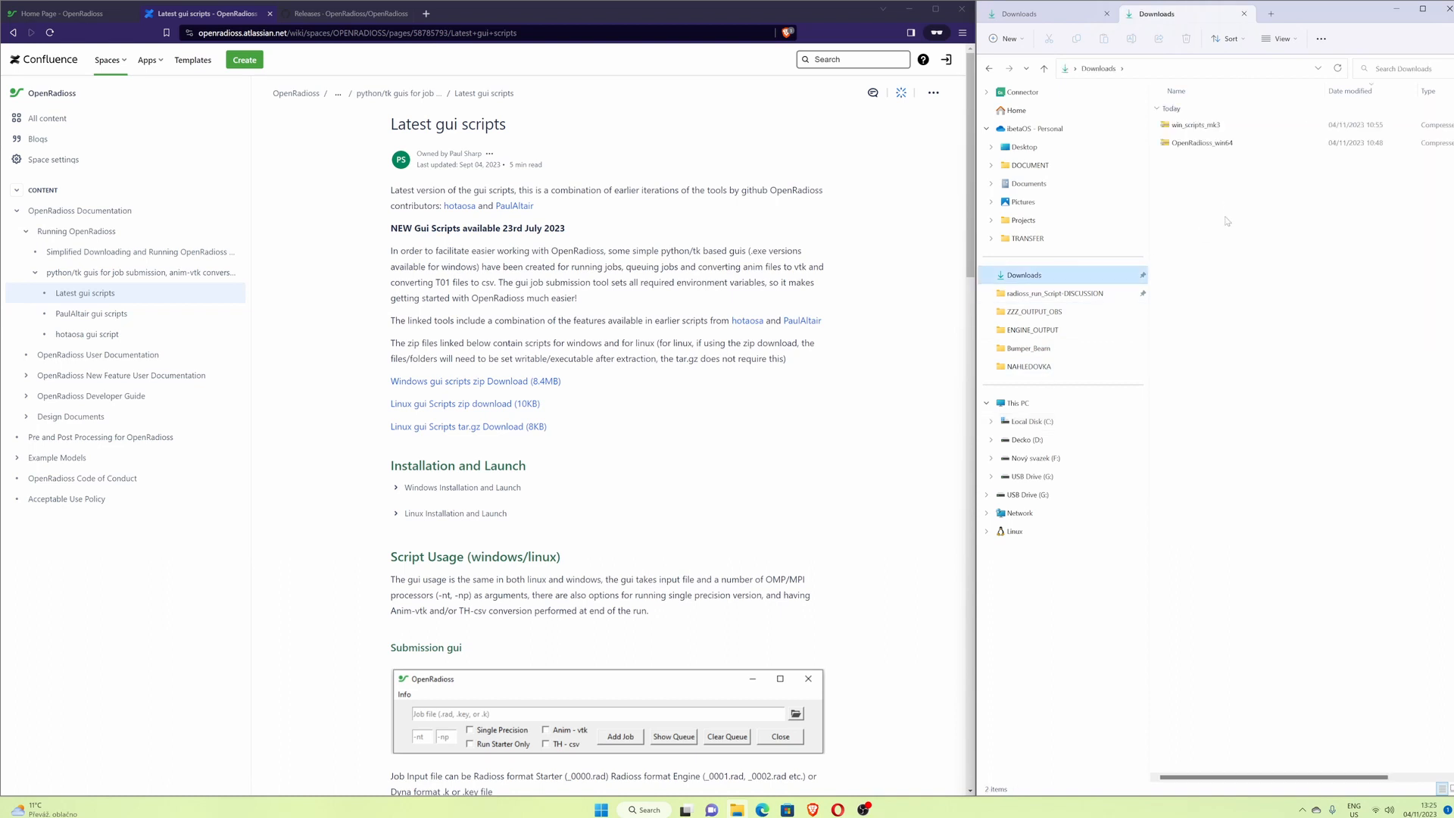
# - Extract the OpenRadioss_win64 archive here with WinRAR
pyautogui.click(1212, 144)
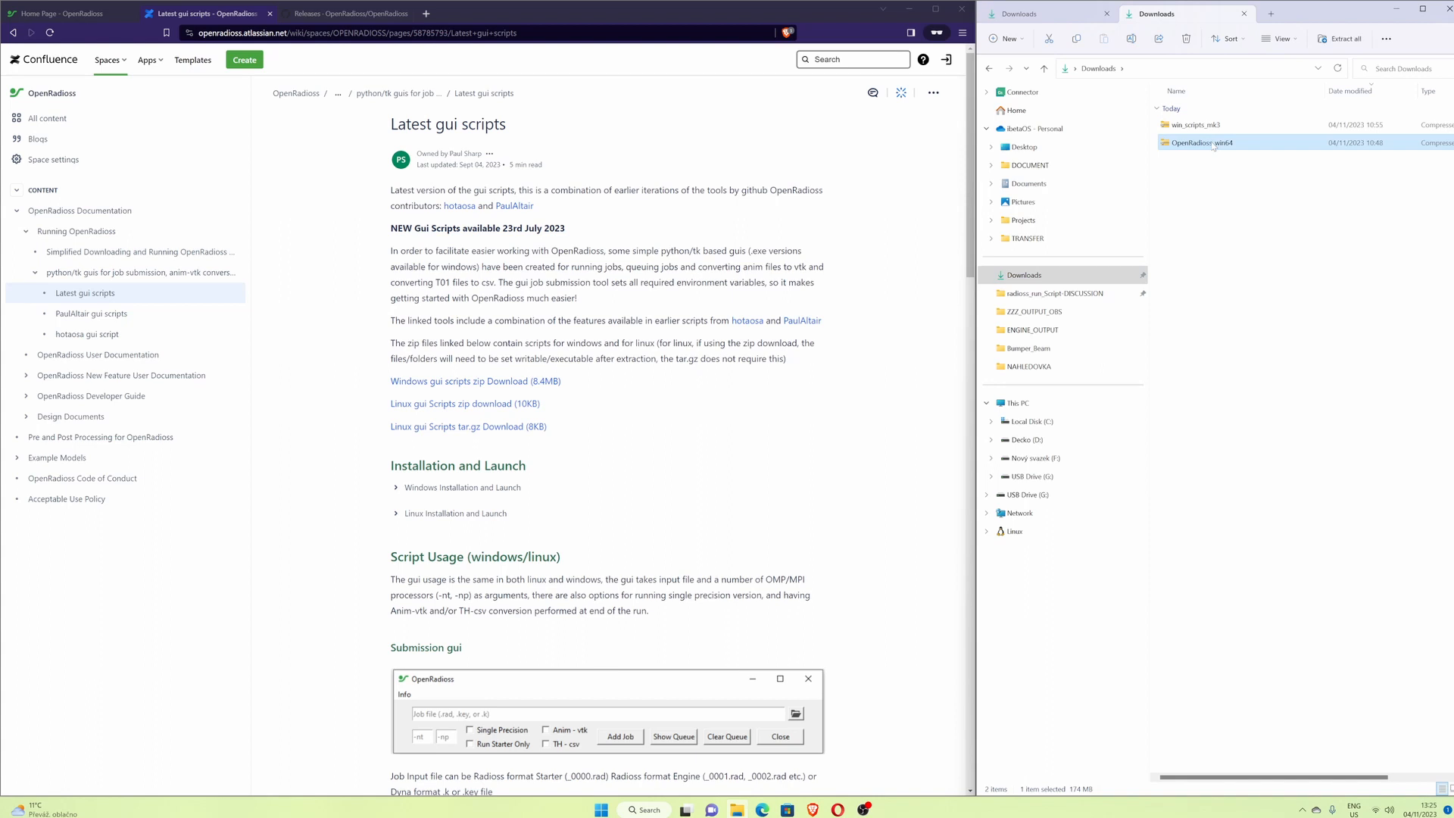
pyautogui.rightClick(1214, 146)
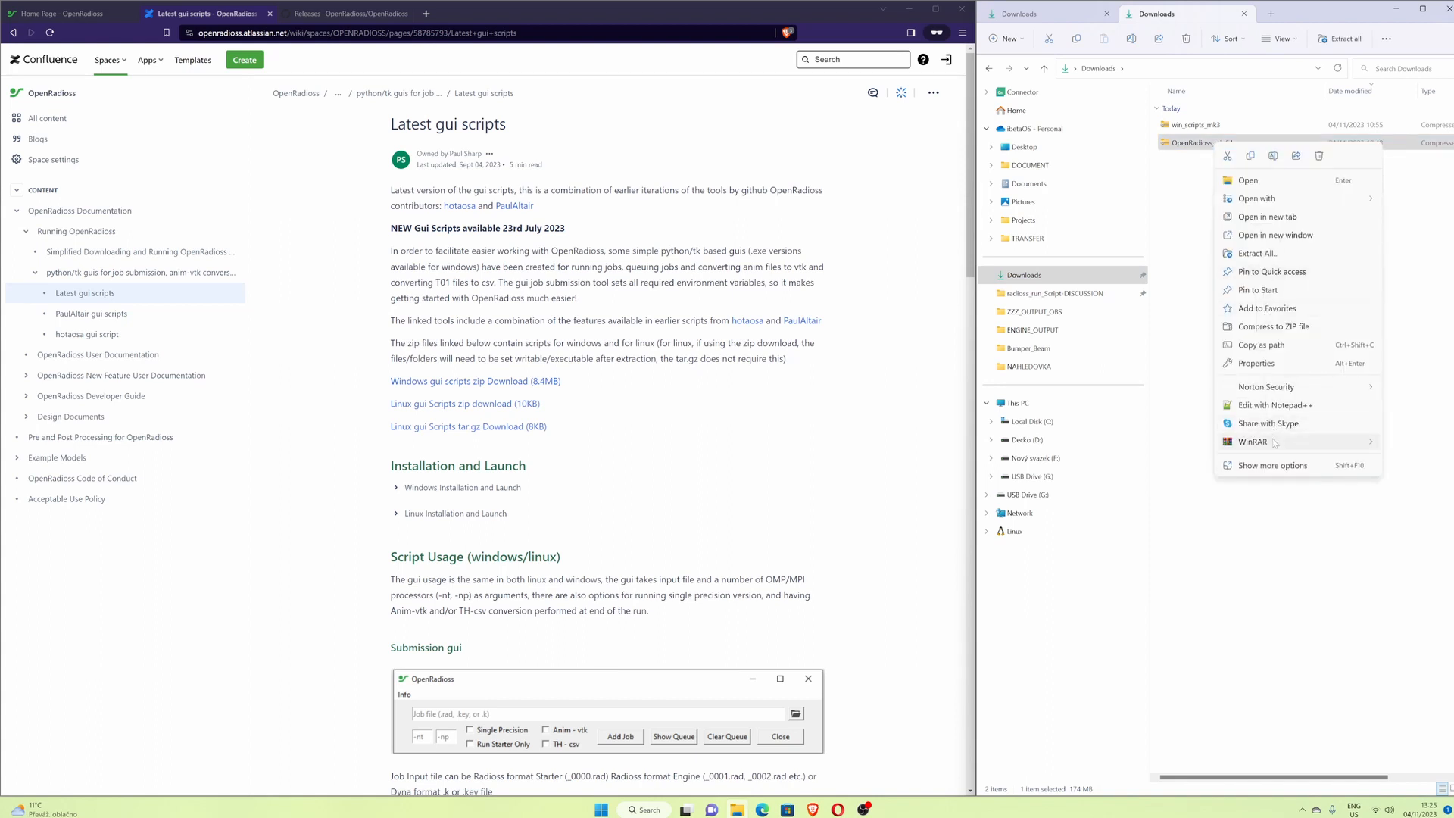
pyautogui.moveTo(1275, 443)
pyautogui.click(1151, 479)
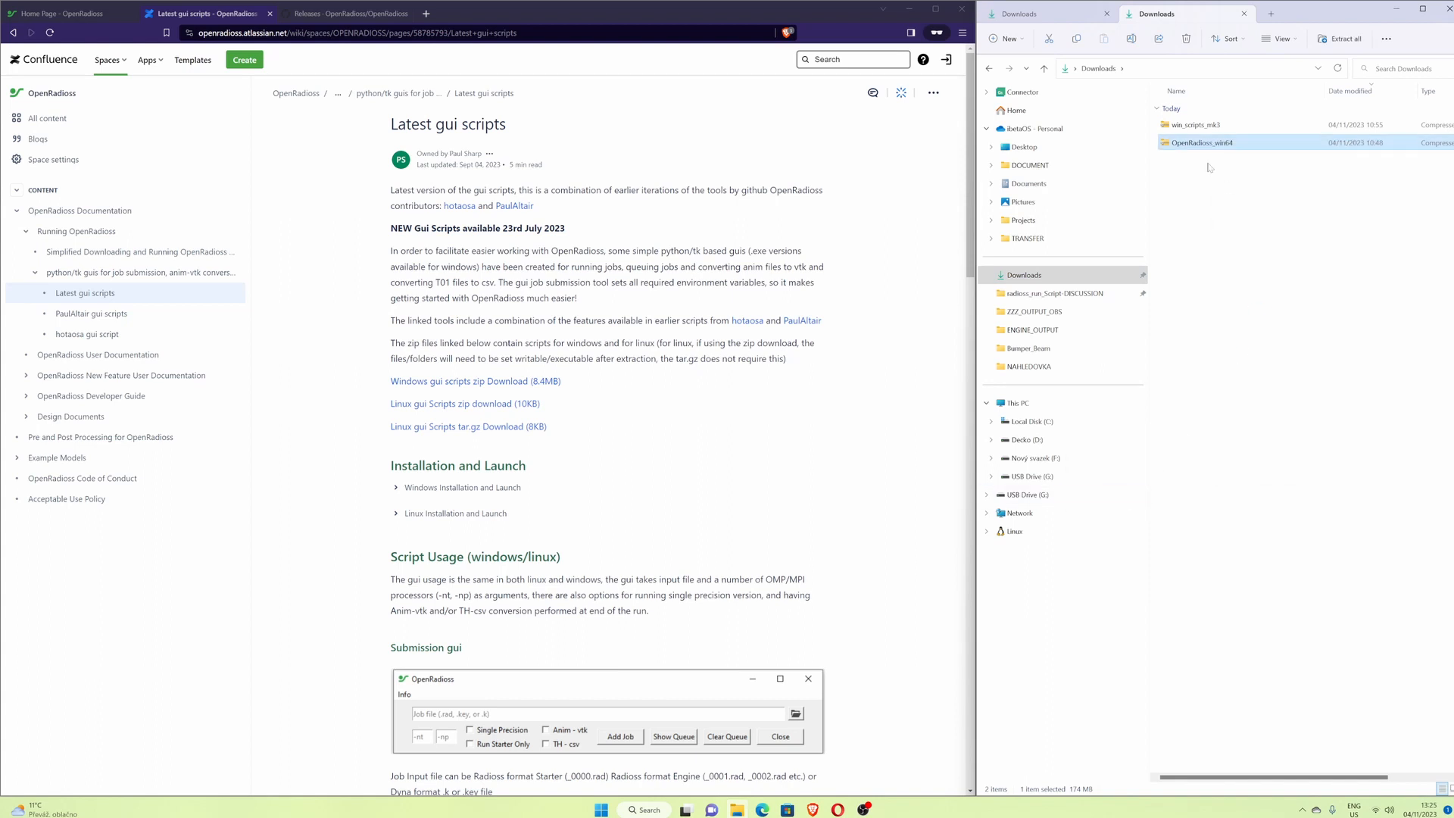
# - Extract the win_scripts_mk3 archive here with WinRAR
pyautogui.click(1199, 127)
pyautogui.rightClick(1199, 127)
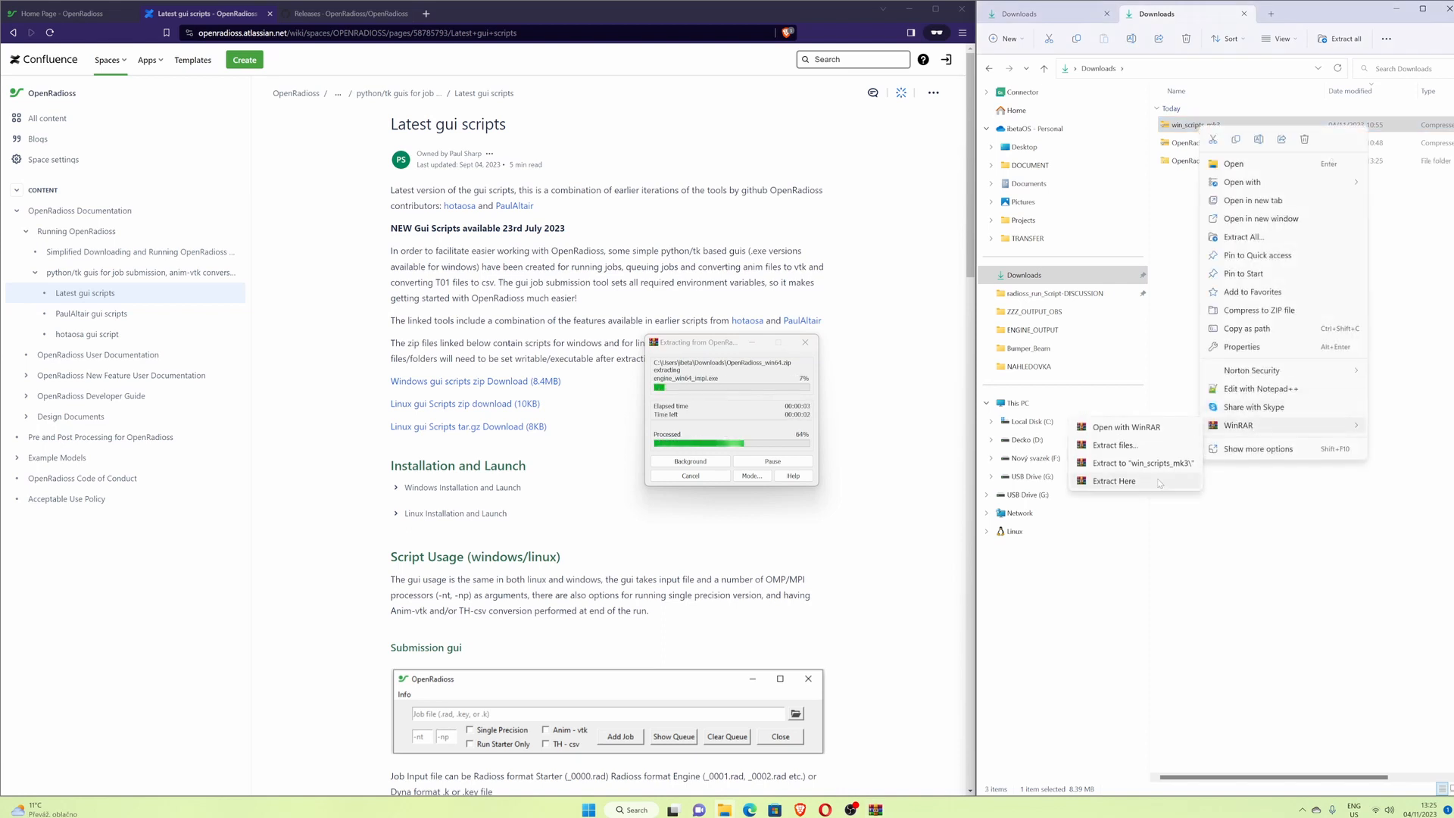
pyautogui.click(1170, 475)
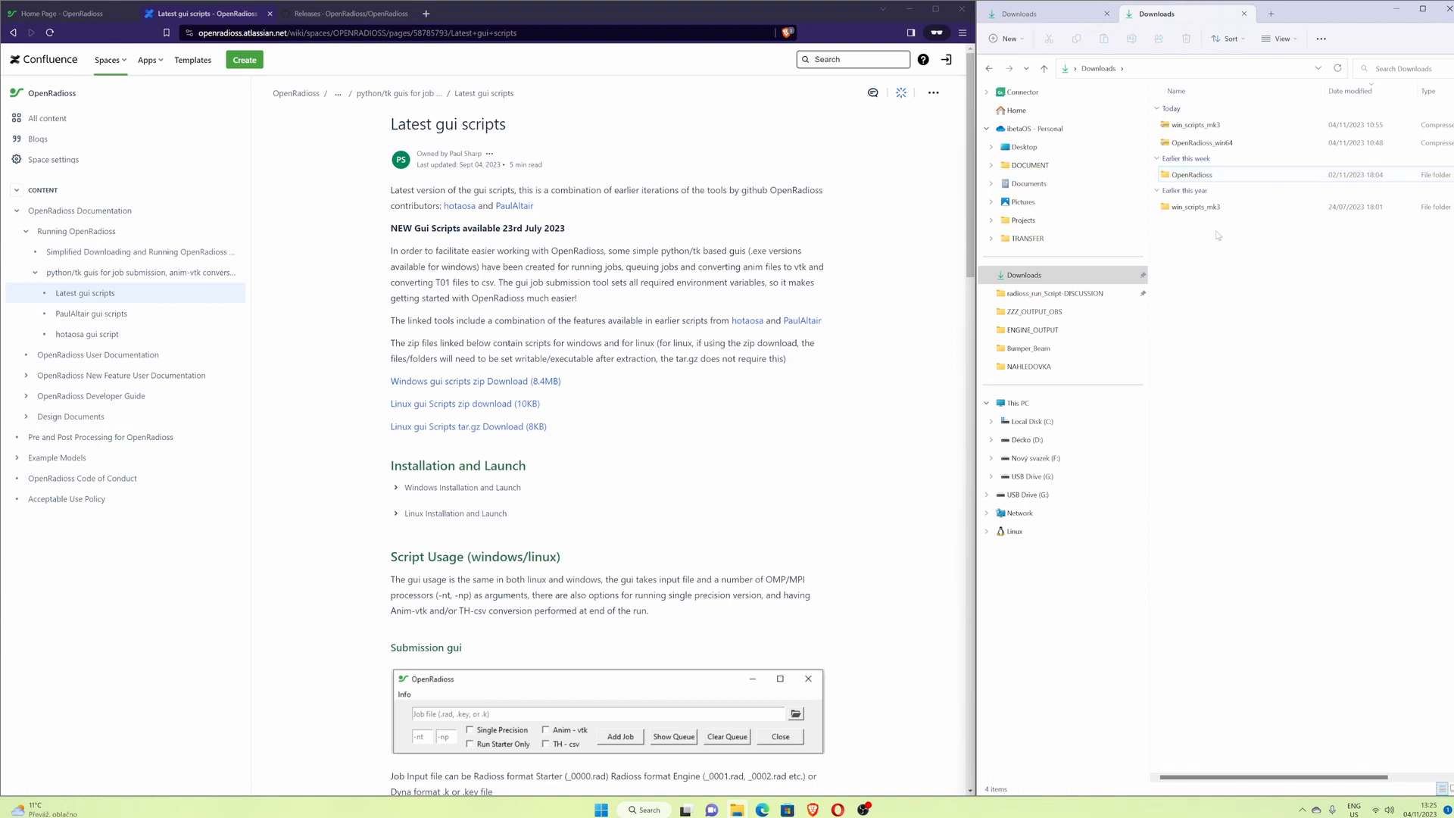
# - Select the extracted OpenRadioss and win_scripts_mk3 folders and cut them
pyautogui.click(1217, 207)
pyautogui.keyDown('ctrl'); pyautogui.click(1220, 175); pyautogui.keyUp('ctrl')
pyautogui.rightClick(1220, 177)
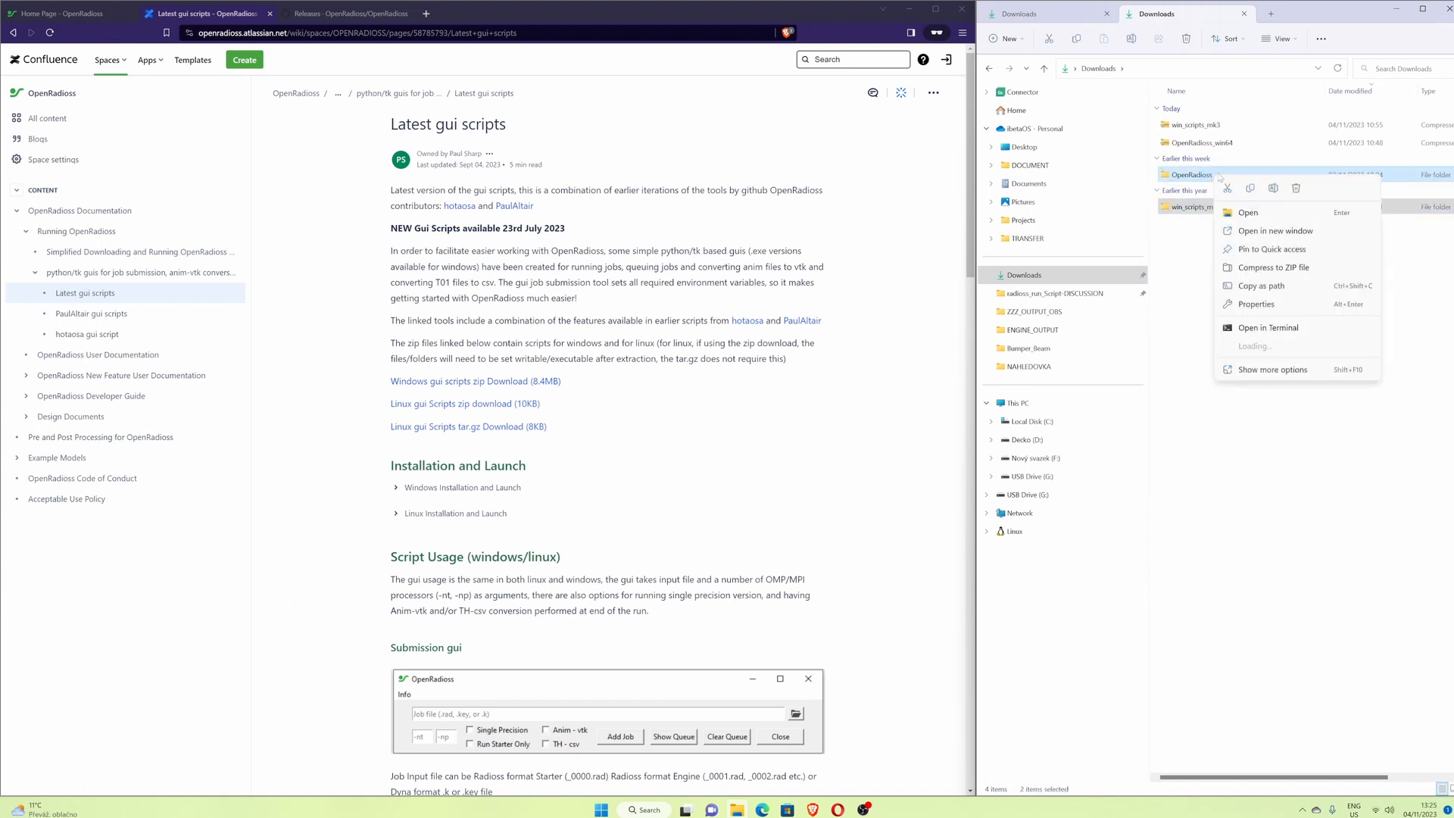
pyautogui.click(1230, 188)
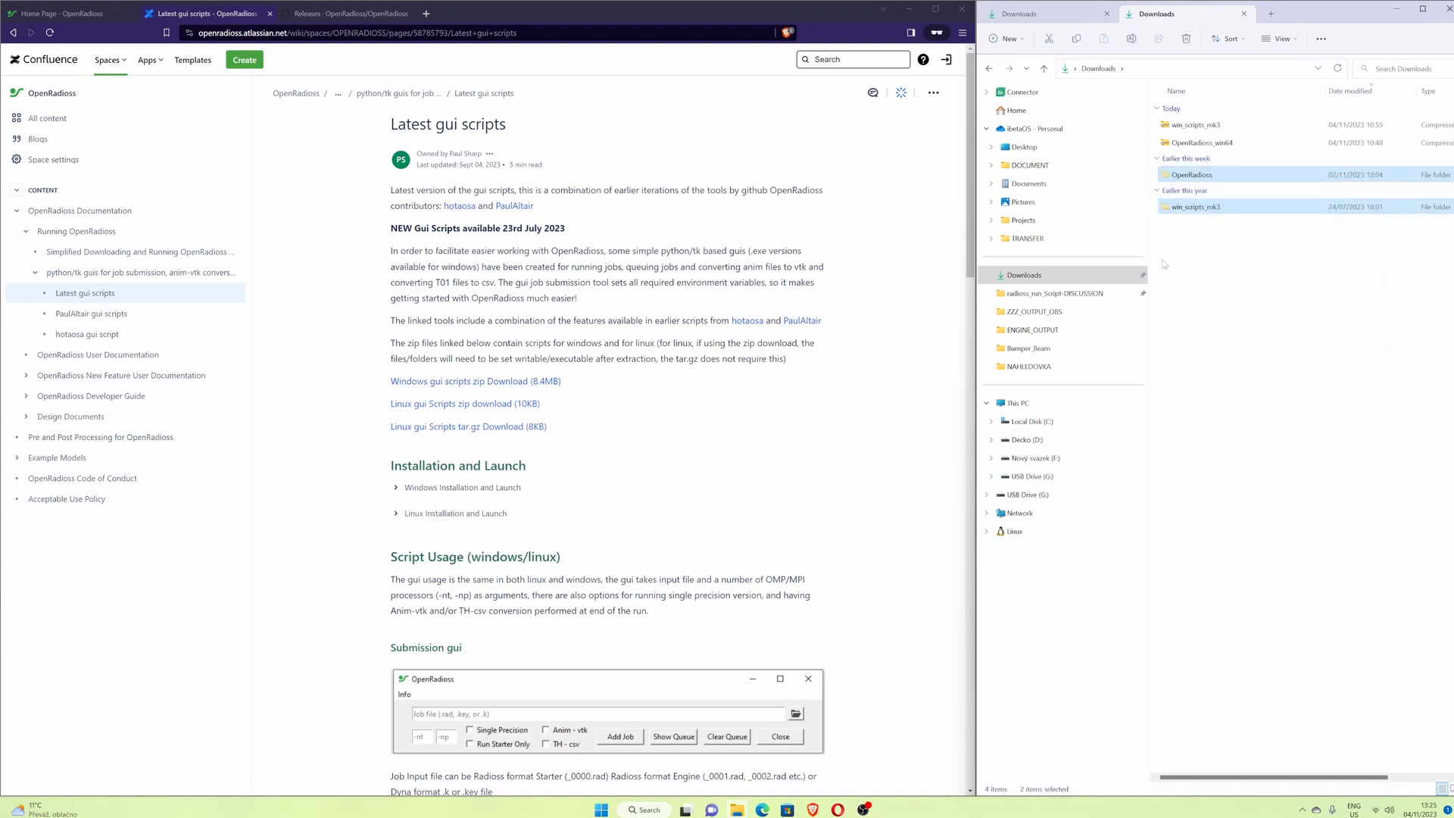
# - Create a new folder named 01_OpenRadioss_OS on Local Disk (C:)
pyautogui.click(1046, 422)
pyautogui.rightClick(1230, 436)
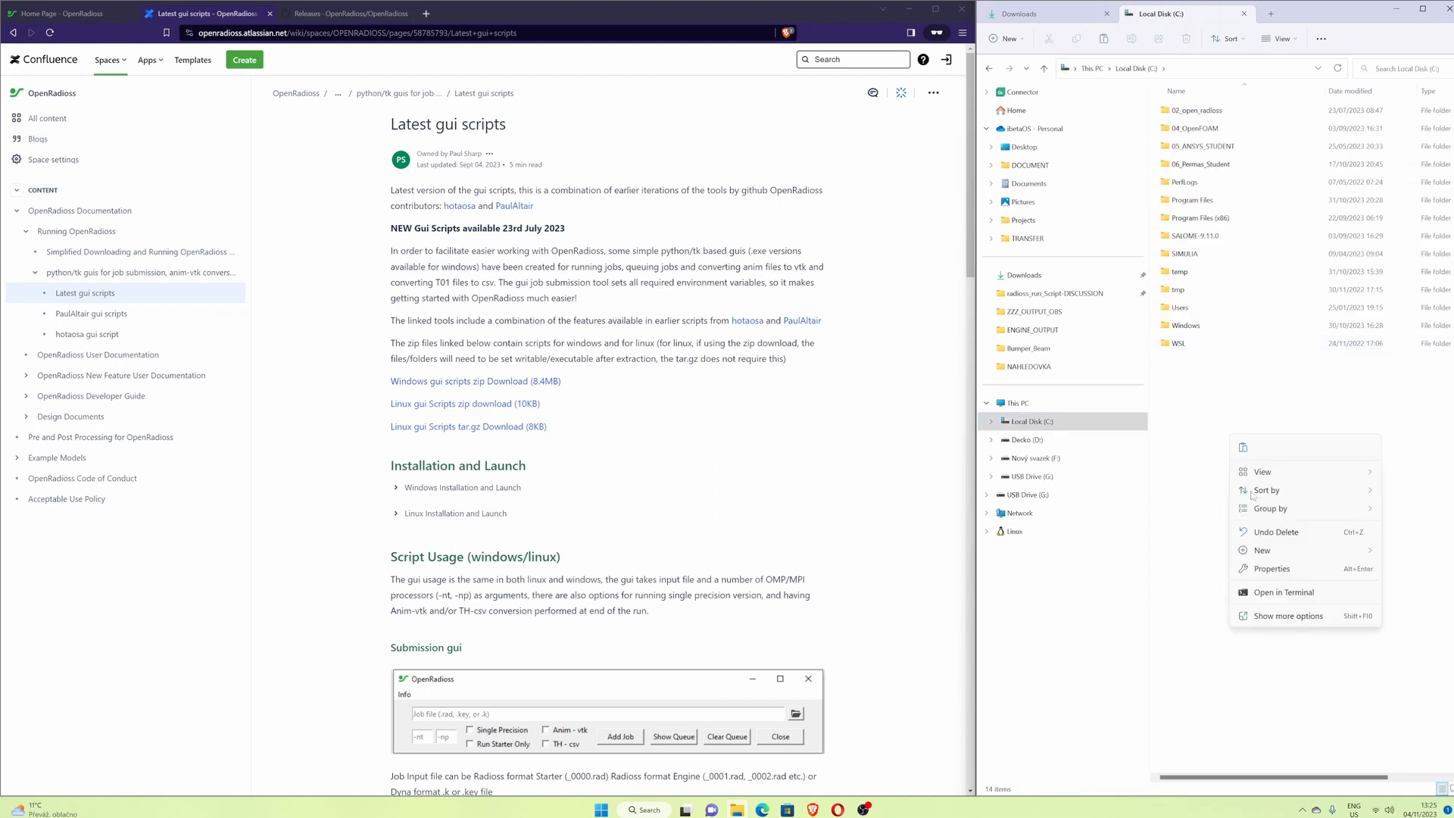
pyautogui.moveTo(1297, 553)
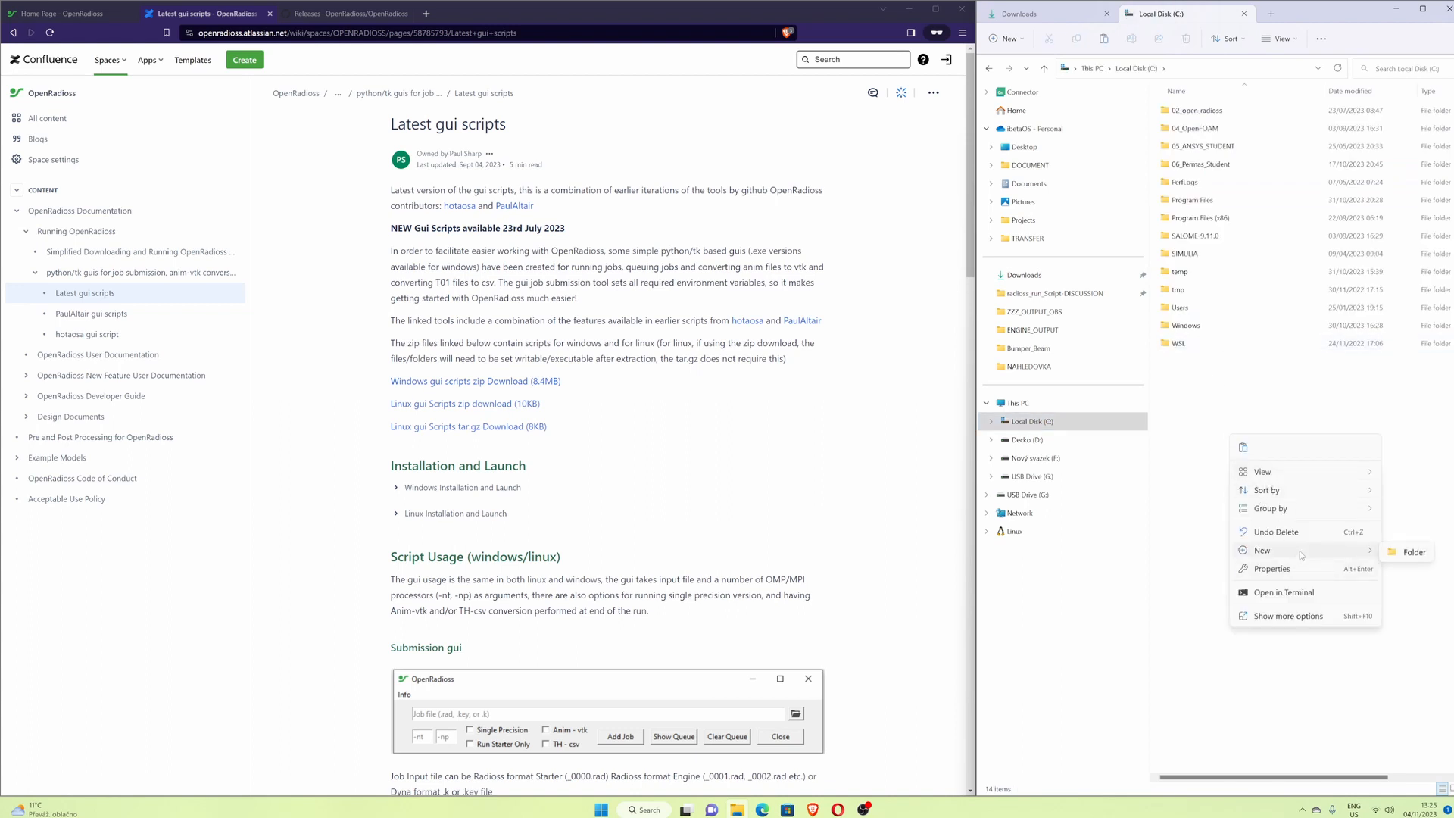
pyautogui.click(1413, 554)
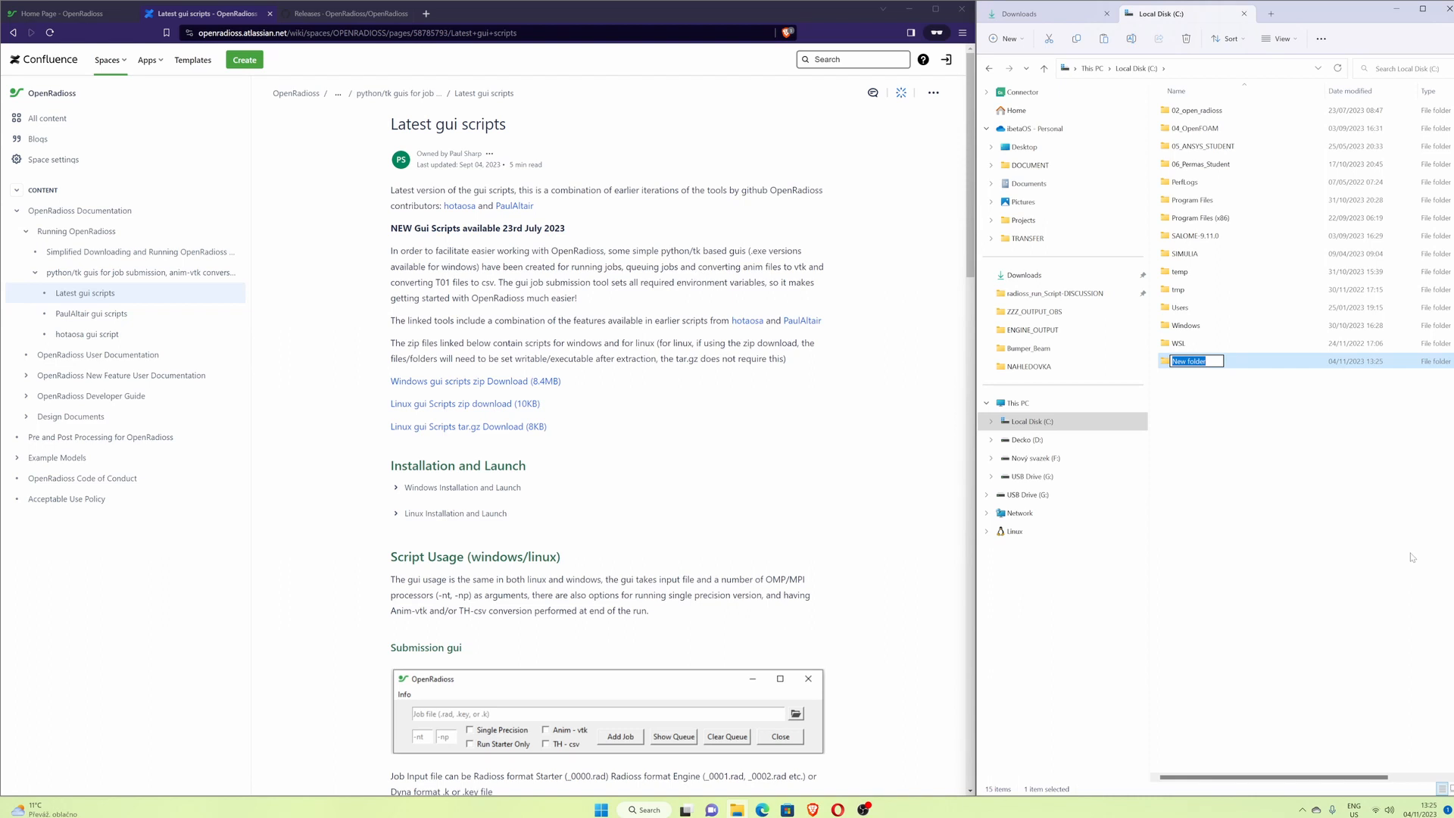
pyautogui.write('01_OpenRadioss_OS')
pyautogui.press('Return')
# - Open 01_OpenRadioss_OS and paste the two cut folders into it
pyautogui.doubleClick(1231, 363)
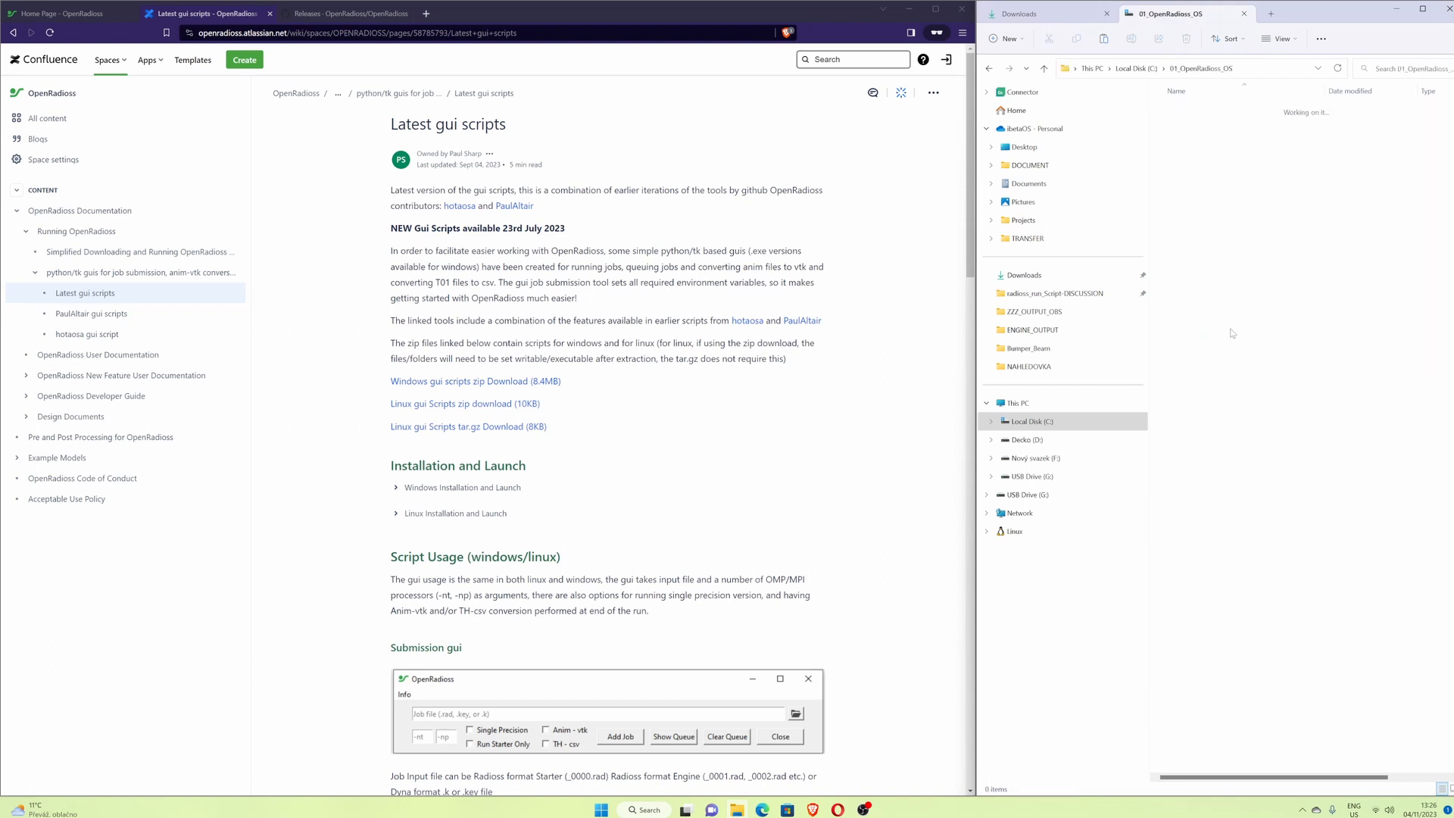
pyautogui.hotkey('ctrl', 'v')
pyautogui.click(1237, 262)
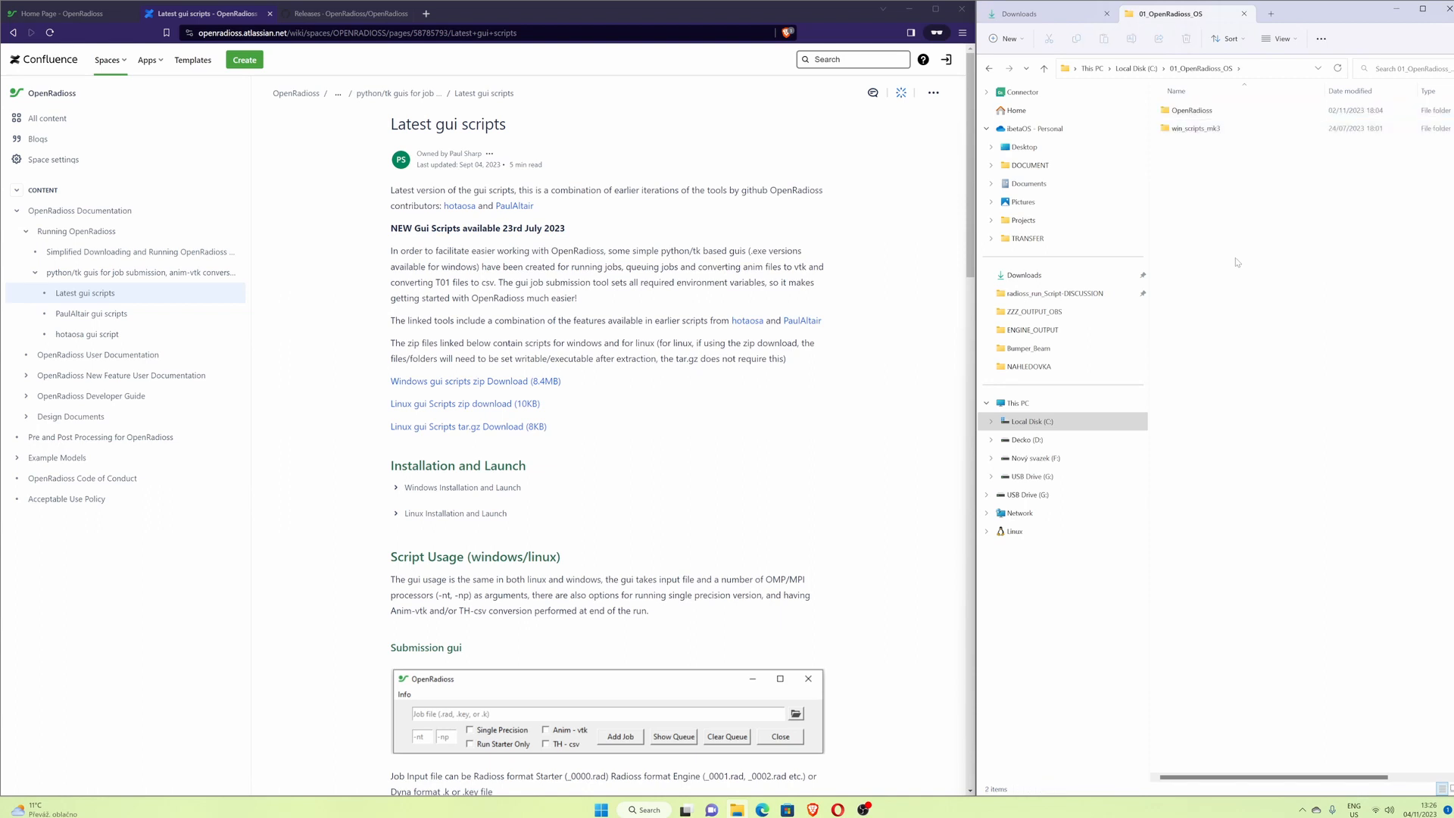
# - Move the win_scripts_mk3 folder inside the OpenRadioss folder
pyautogui.click(1194, 131)
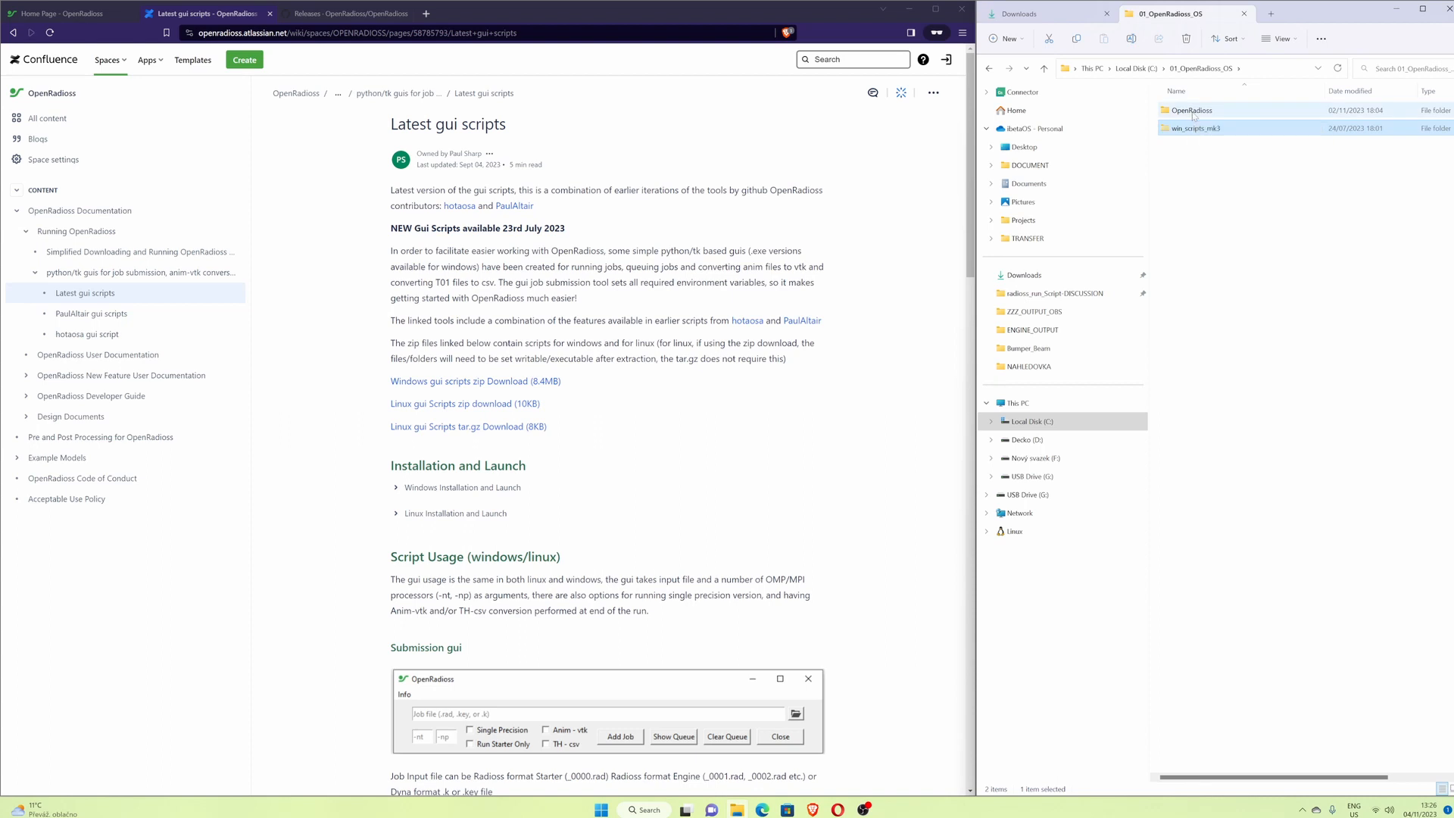
pyautogui.doubleClick(1193, 112)
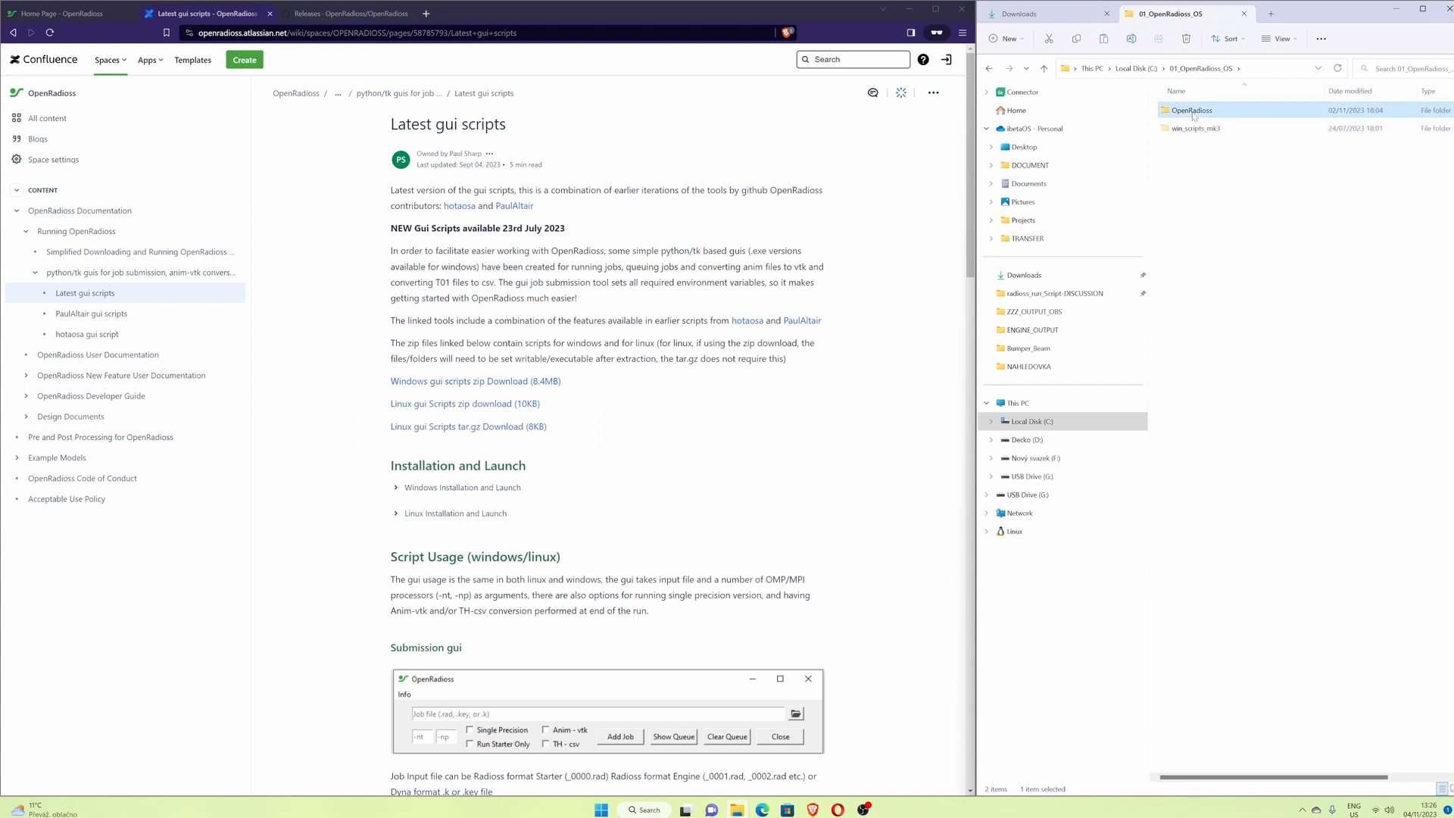
pyautogui.hotkey('ctrl', 'v')
pyautogui.click(1219, 279)
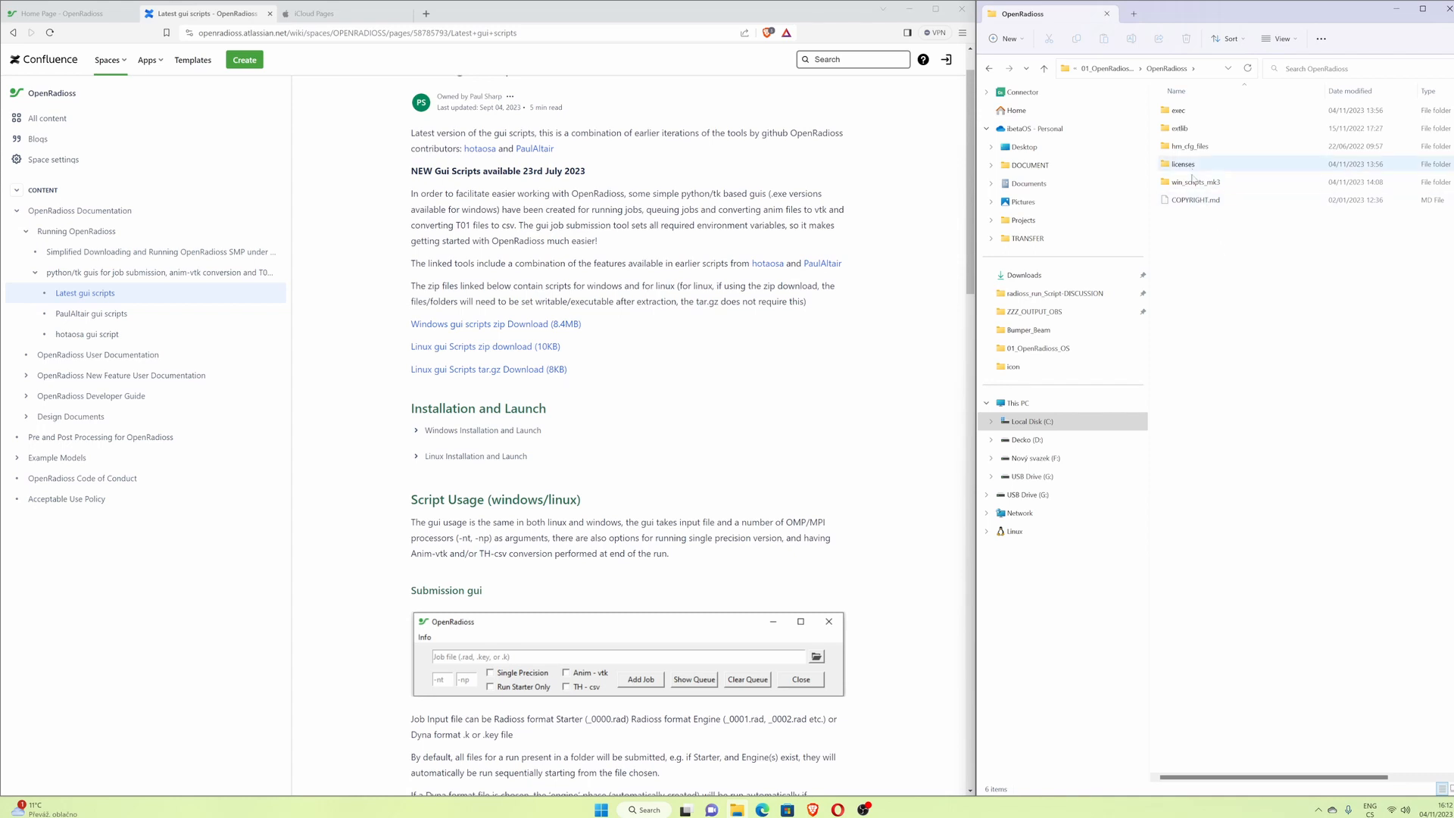
# - Open win_scripts_mk3 and run openradioss_run_script_for_windows_mpi executable
pyautogui.moveTo(1194, 186)
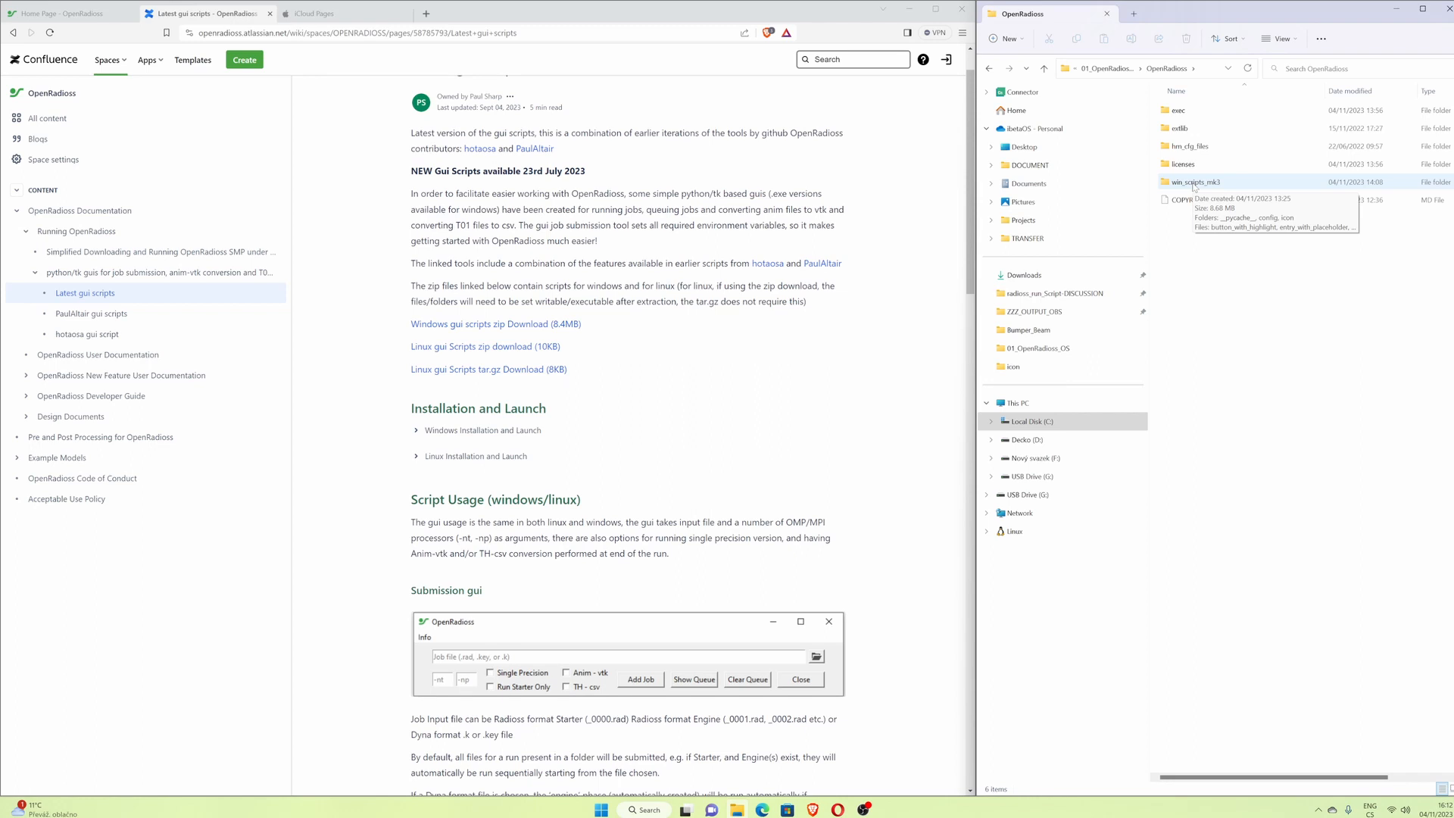
pyautogui.doubleClick(1194, 182)
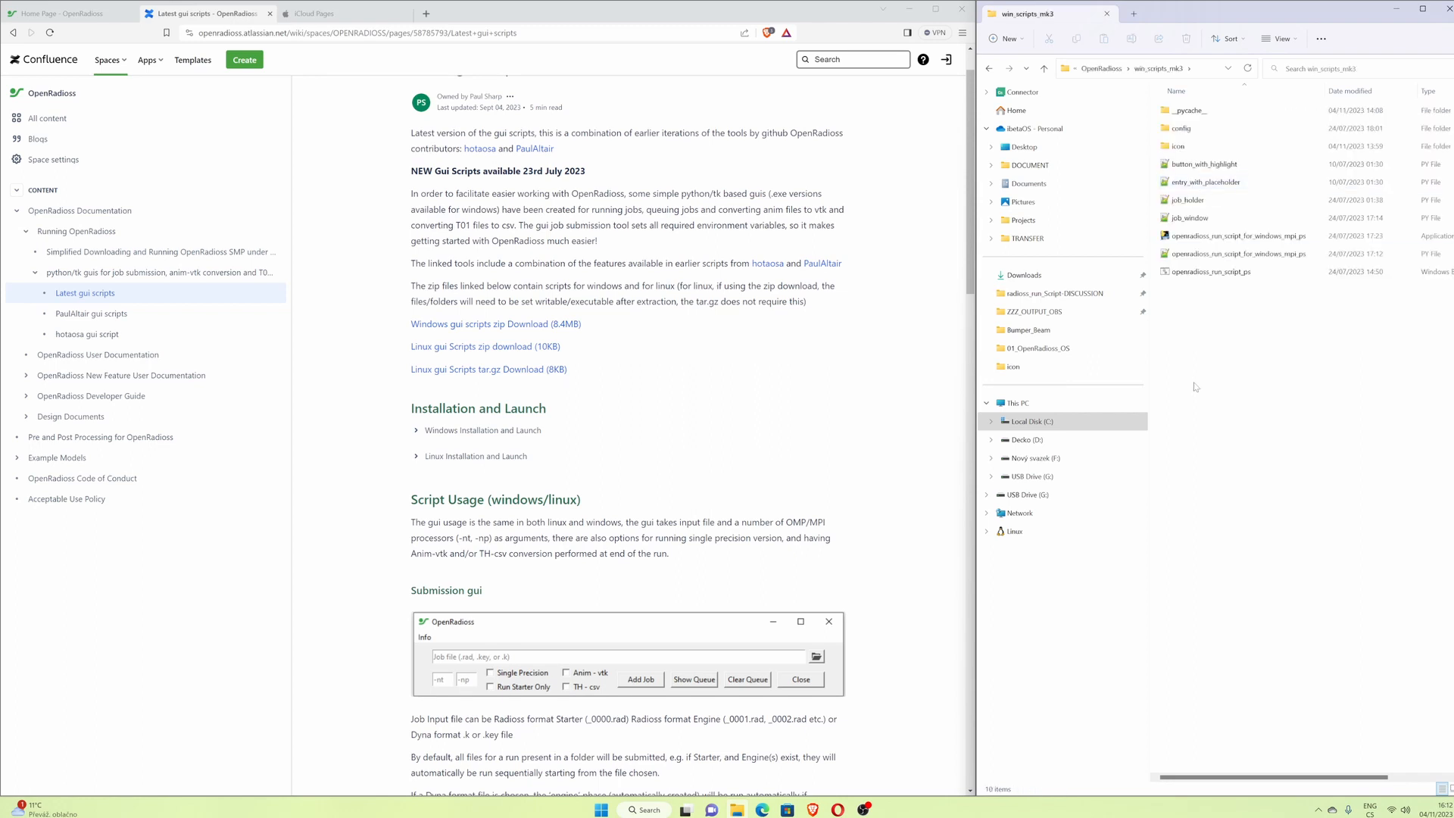
pyautogui.click(1208, 241)
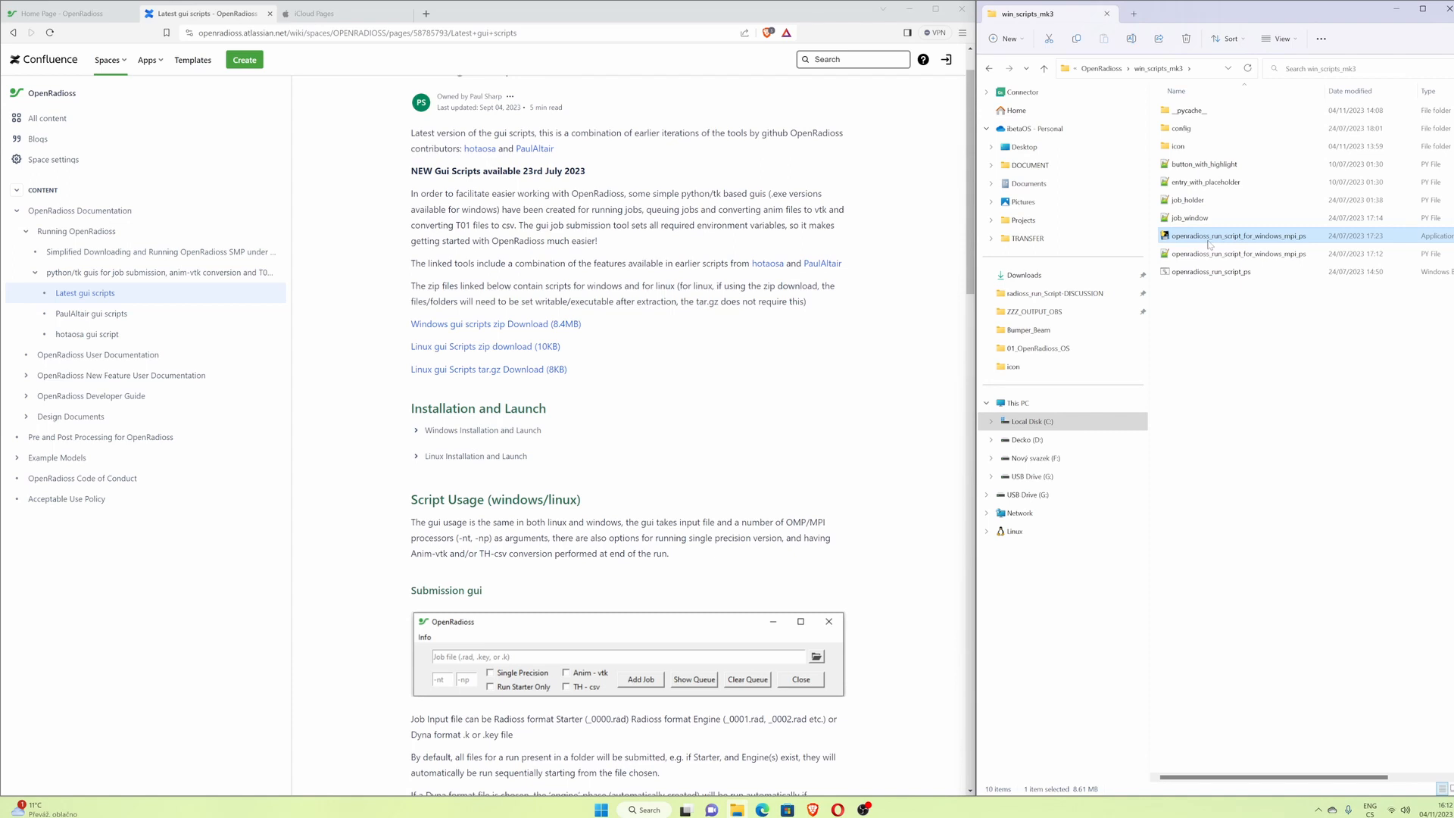
pyautogui.doubleClick(1210, 237)
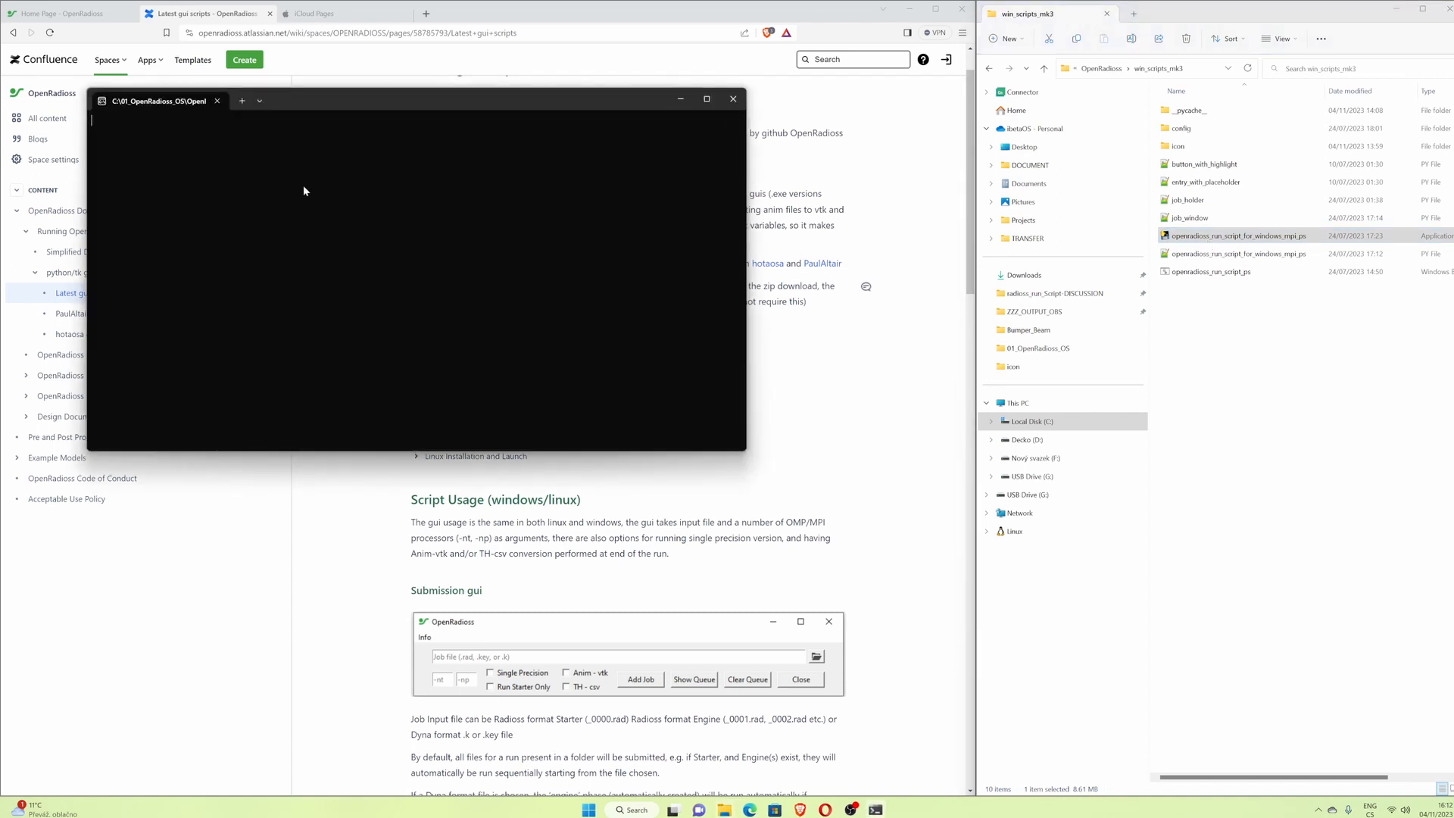
# - Close the launched console and the OpenRadioss job submission window
pyautogui.moveTo(234, 132); pyautogui.dragTo(521, 241)
pyautogui.click(734, 99)
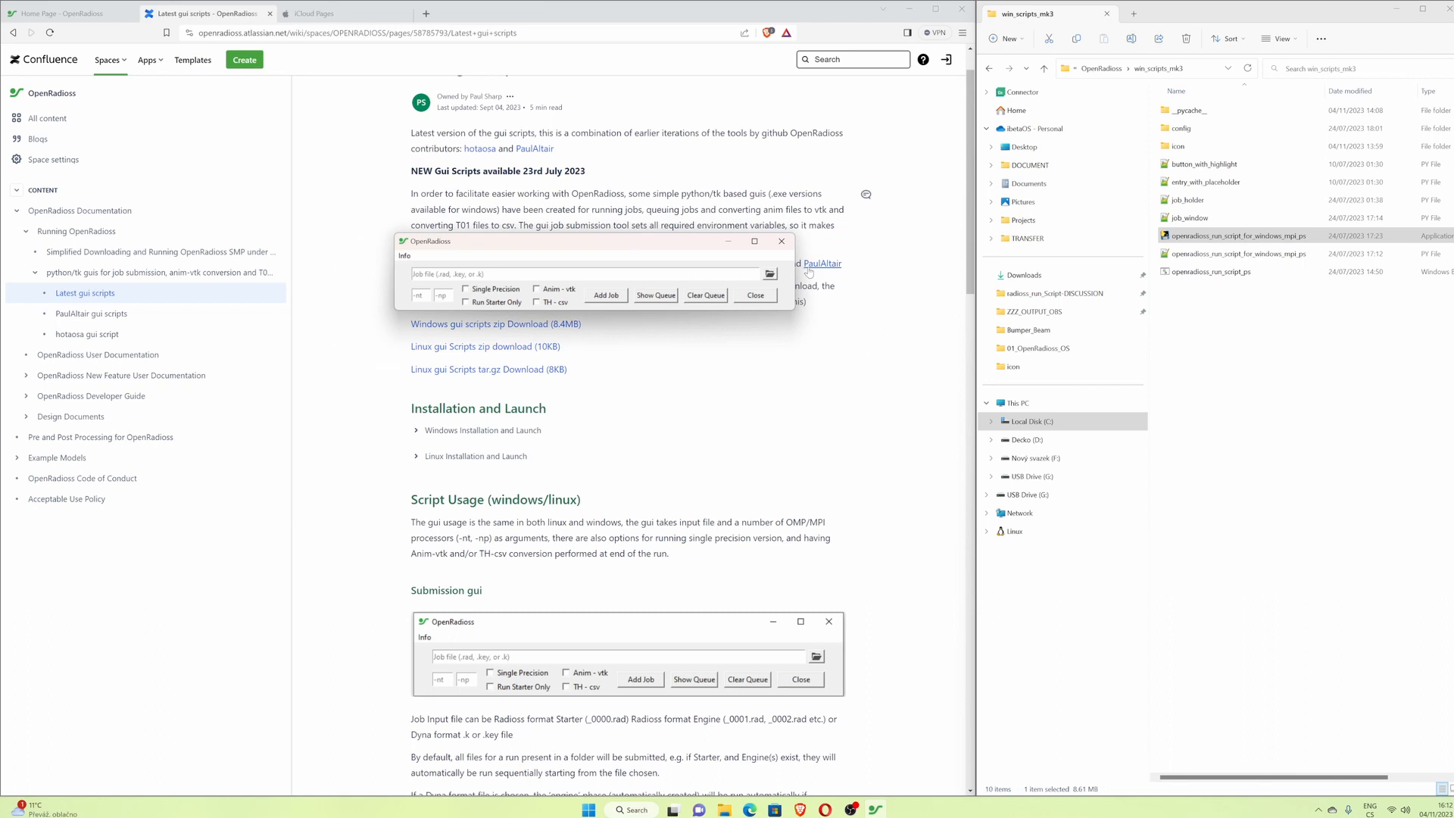
pyautogui.click(781, 241)
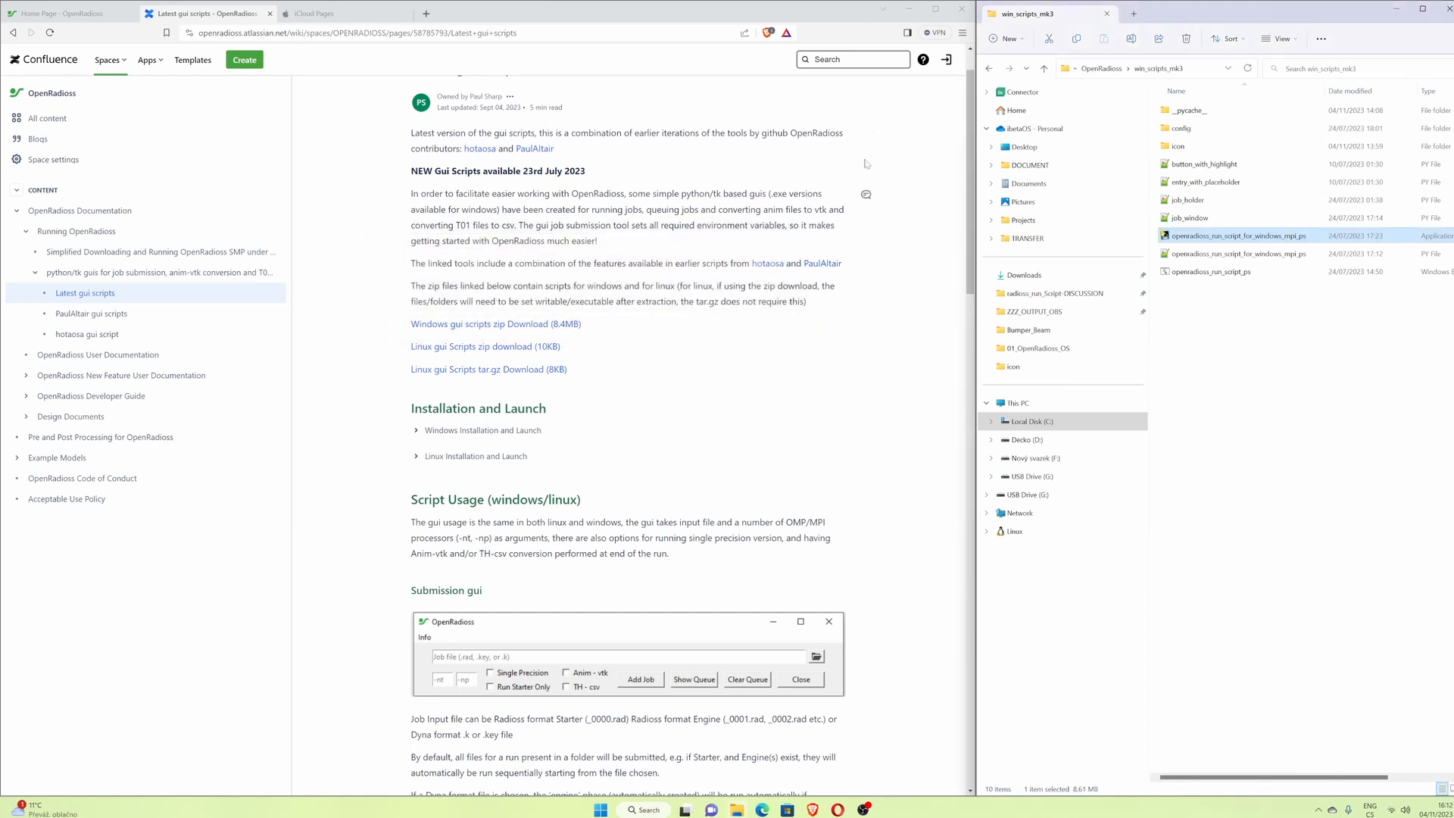
# - Create a desktop shortcut for the openradioss_run_script_for_windows_mpi executable
pyautogui.click(909, 9)
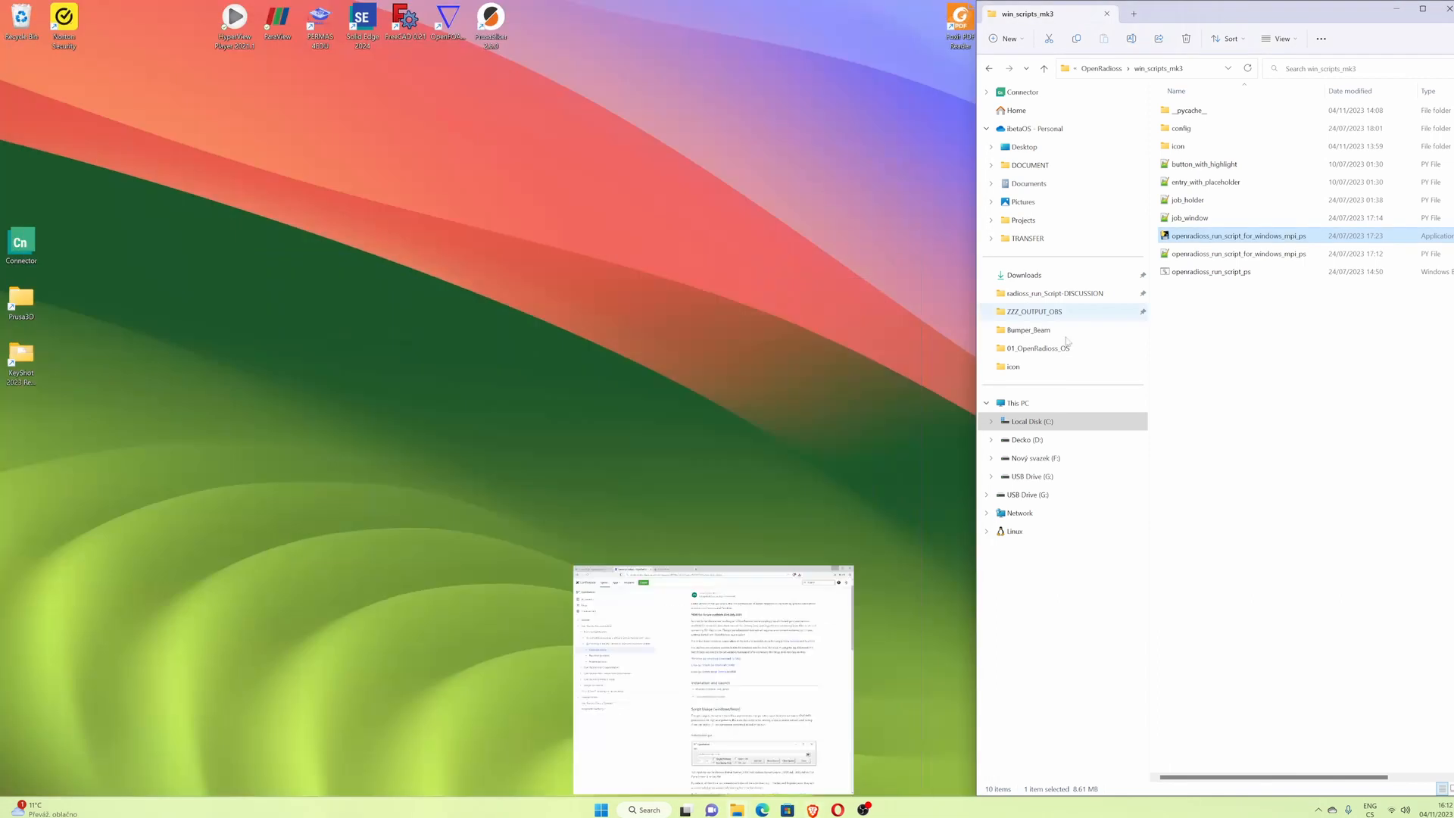
pyautogui.rightClick(1196, 237)
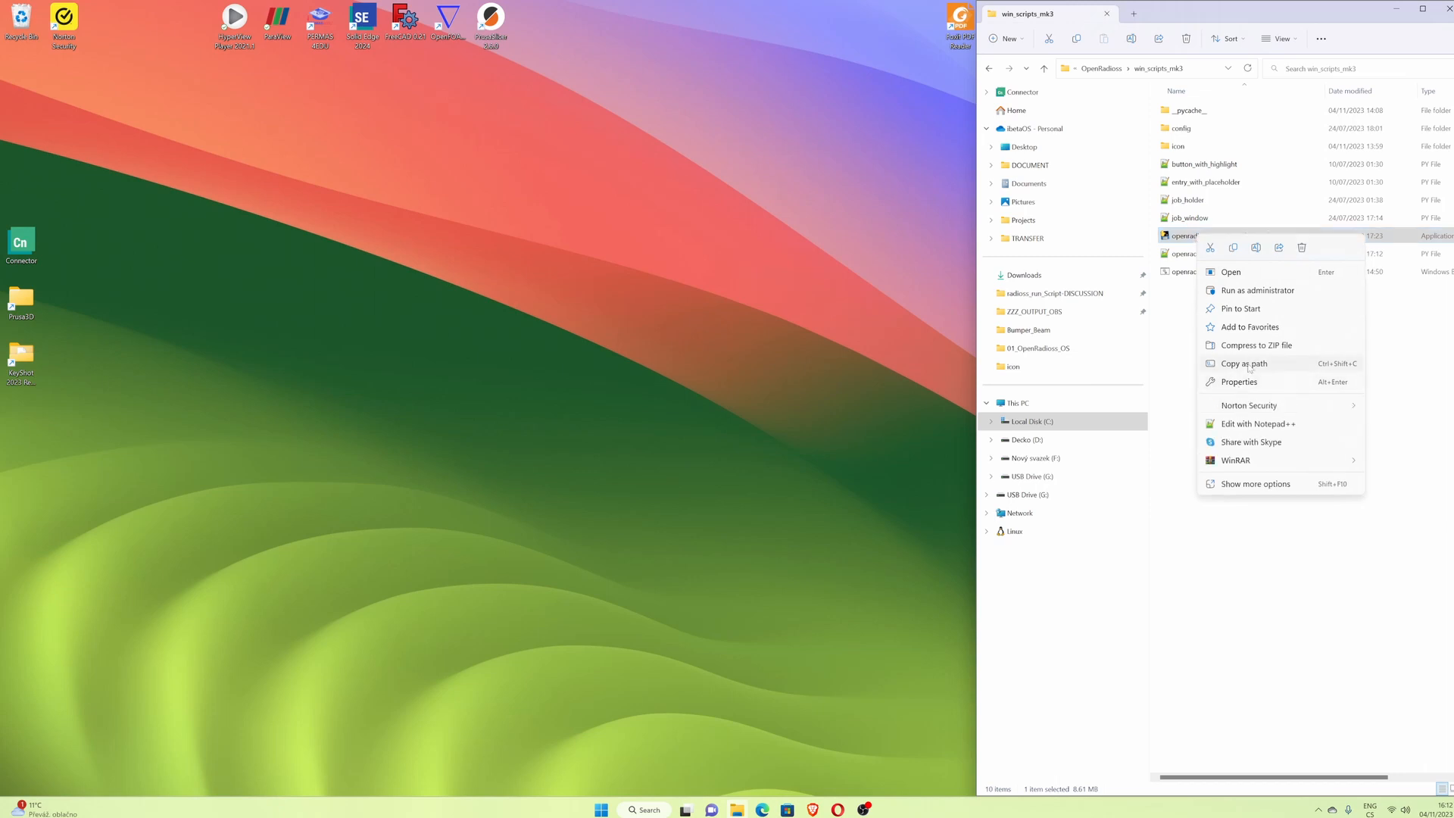
pyautogui.click(1254, 484)
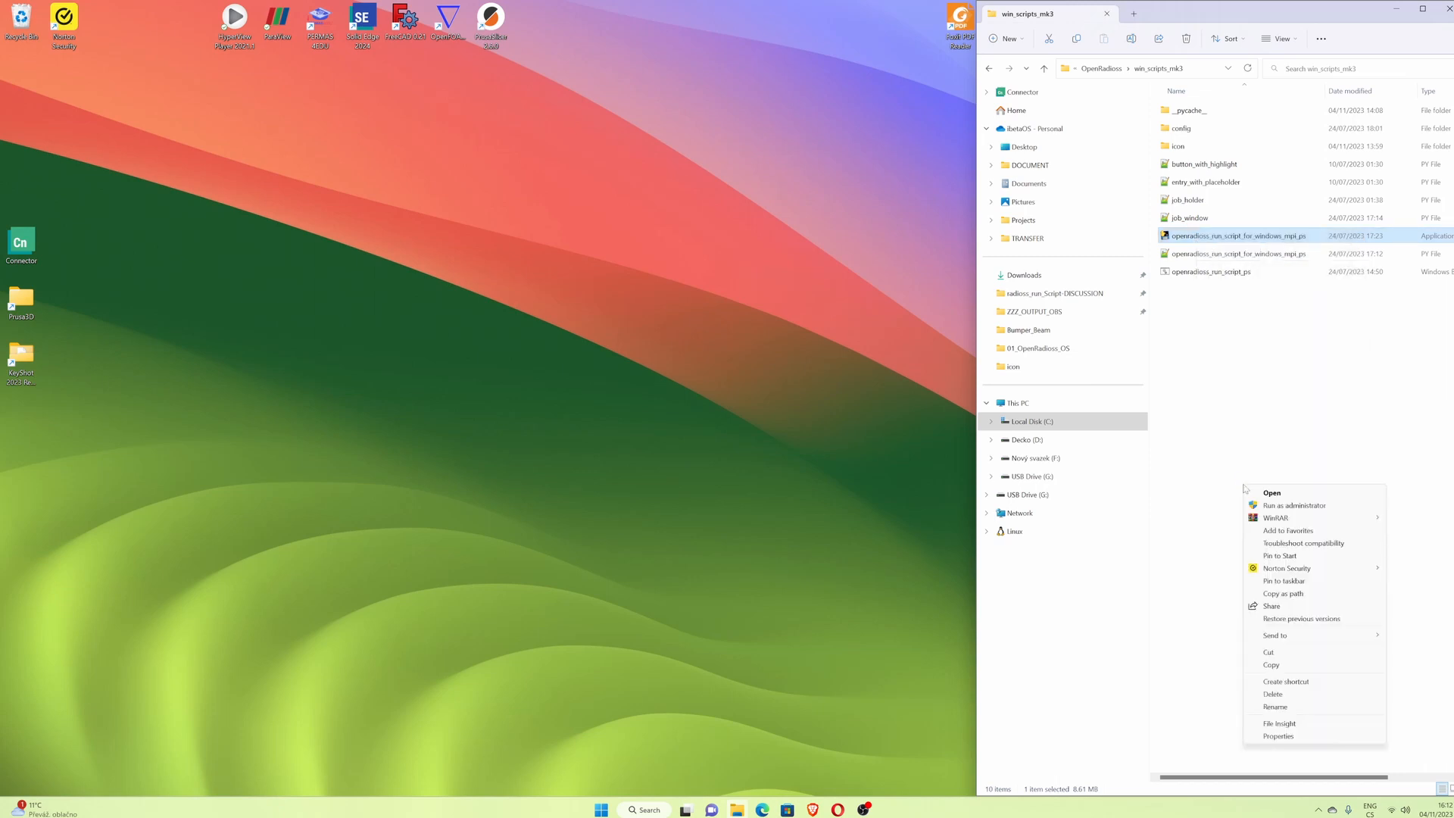
pyautogui.moveTo(1292, 635)
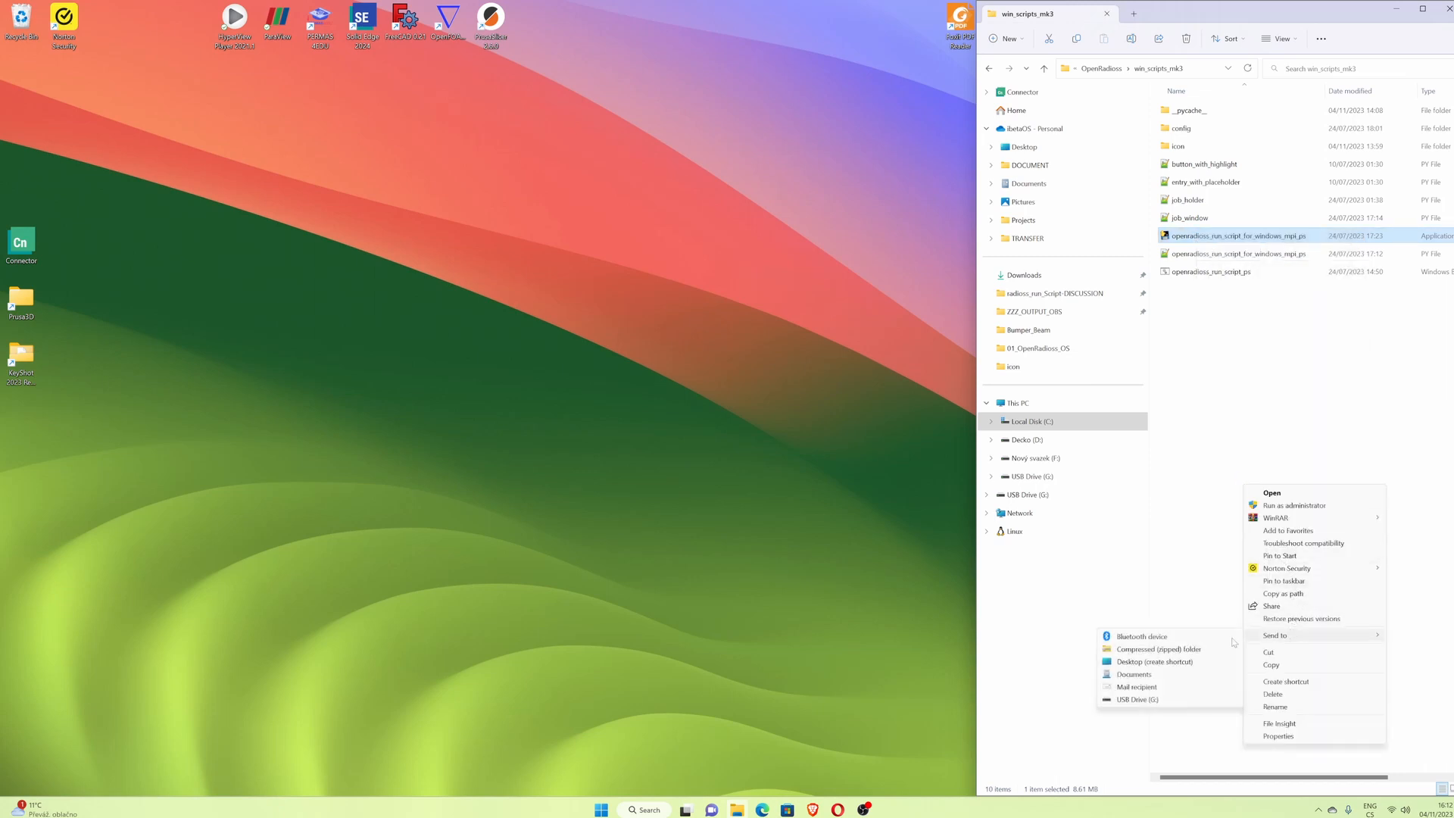
pyautogui.click(1180, 662)
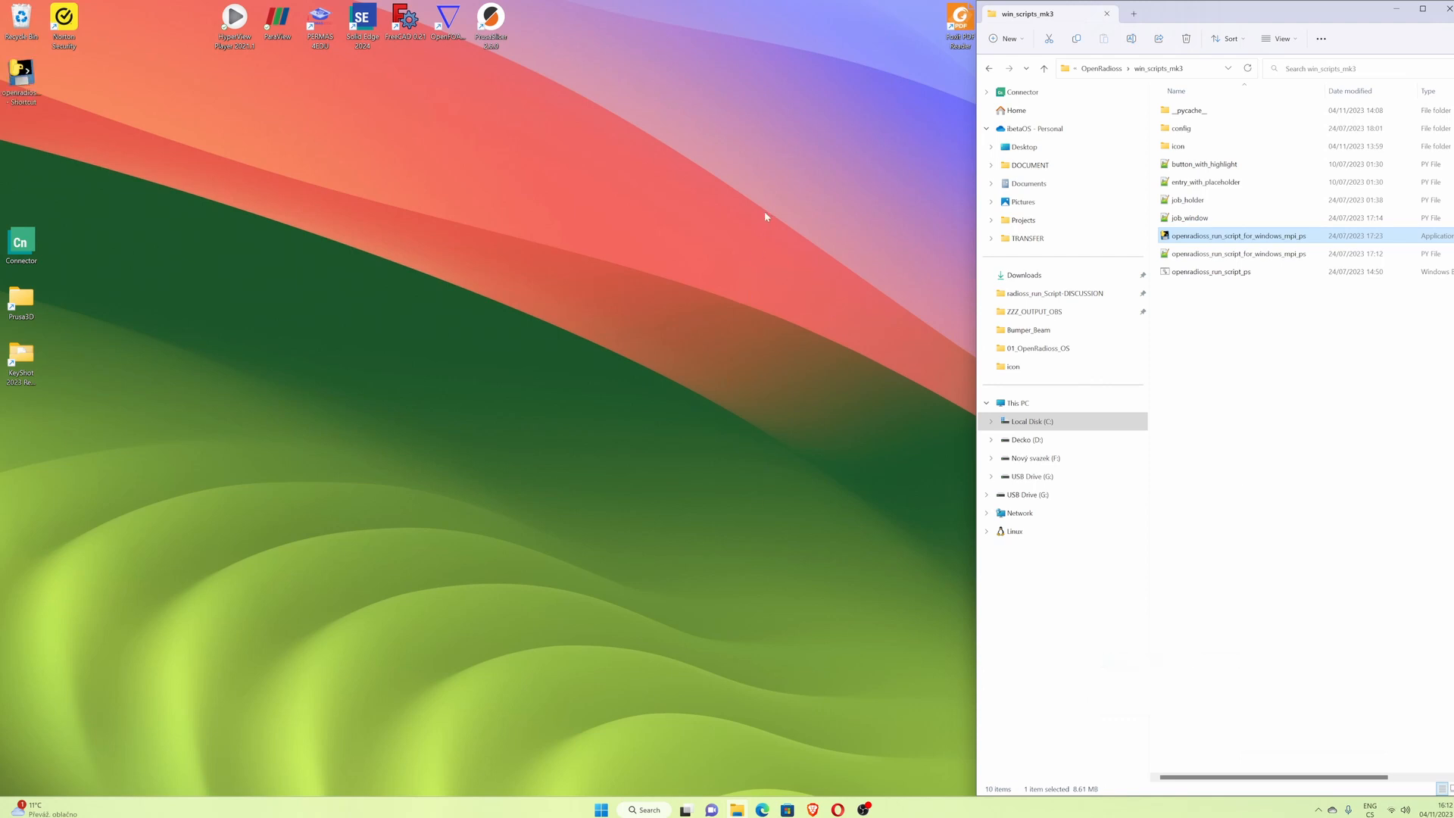
# - Move the shortcut to the middle of the desktop and change its icon to the one in win_scripts_mk3's icon folder
pyautogui.moveTo(24, 85); pyautogui.dragTo(578, 273)
pyautogui.rightClick(578, 273)
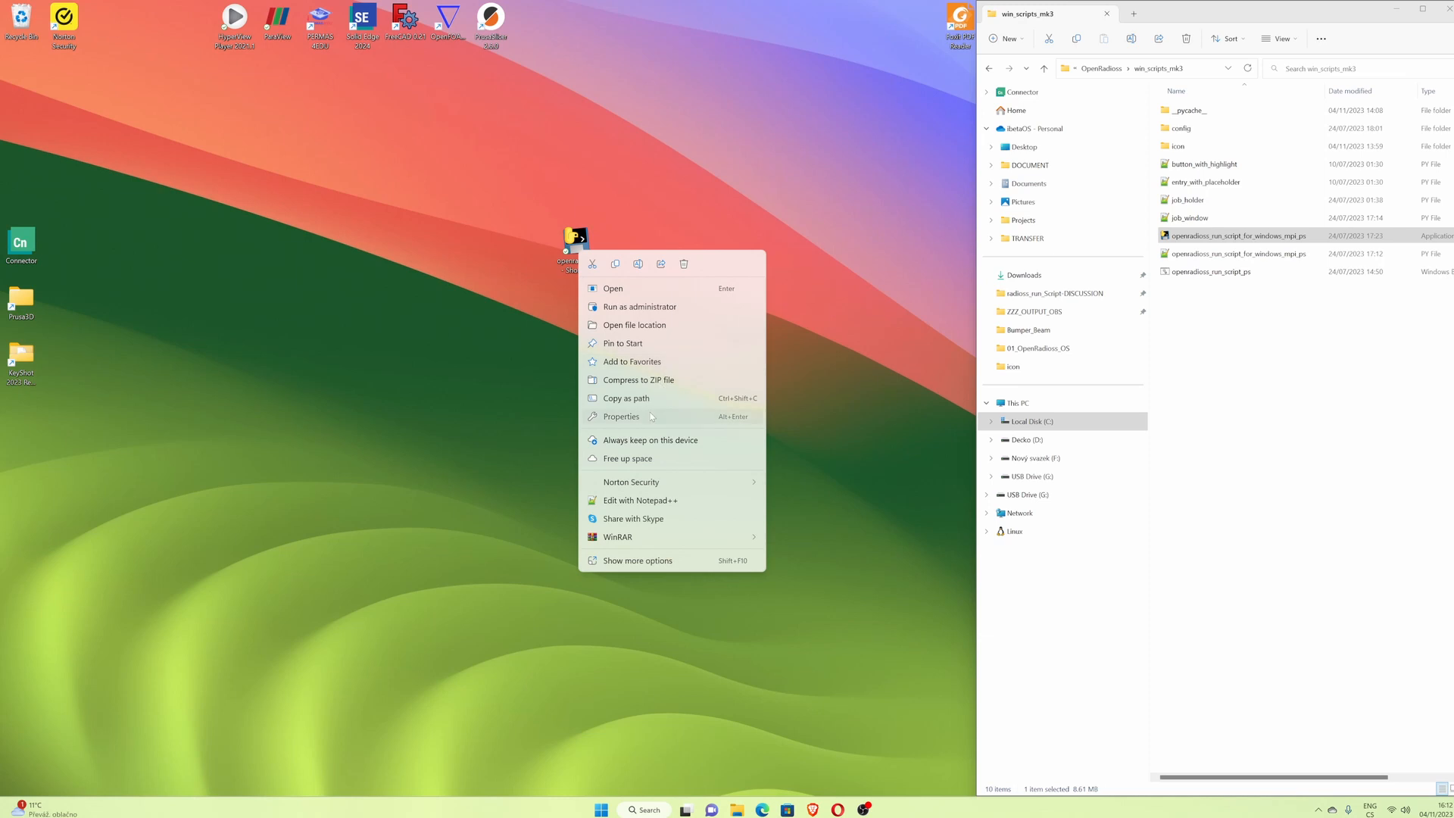
pyautogui.click(621, 417)
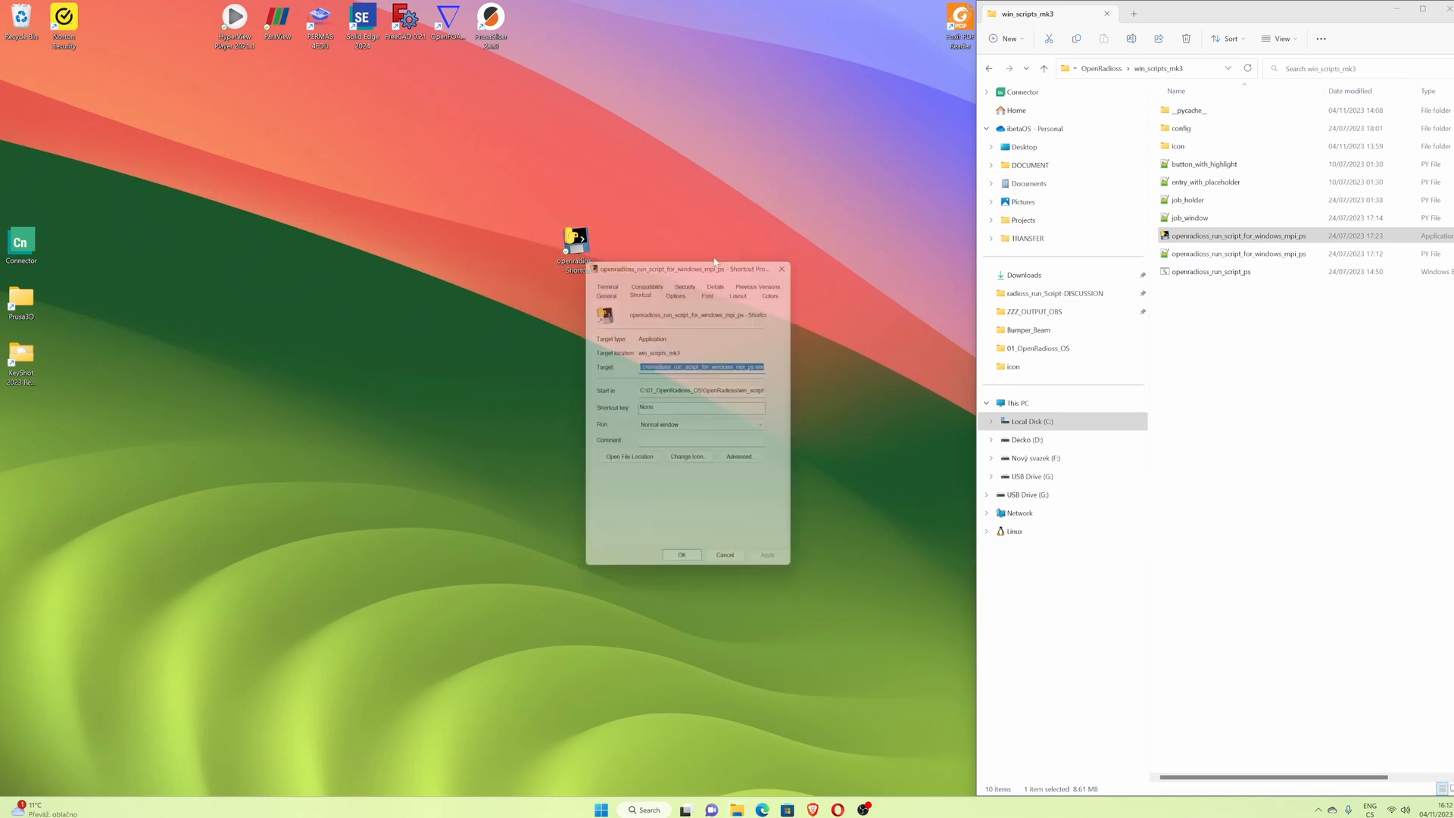
pyautogui.click(690, 462)
pyautogui.click(755, 342)
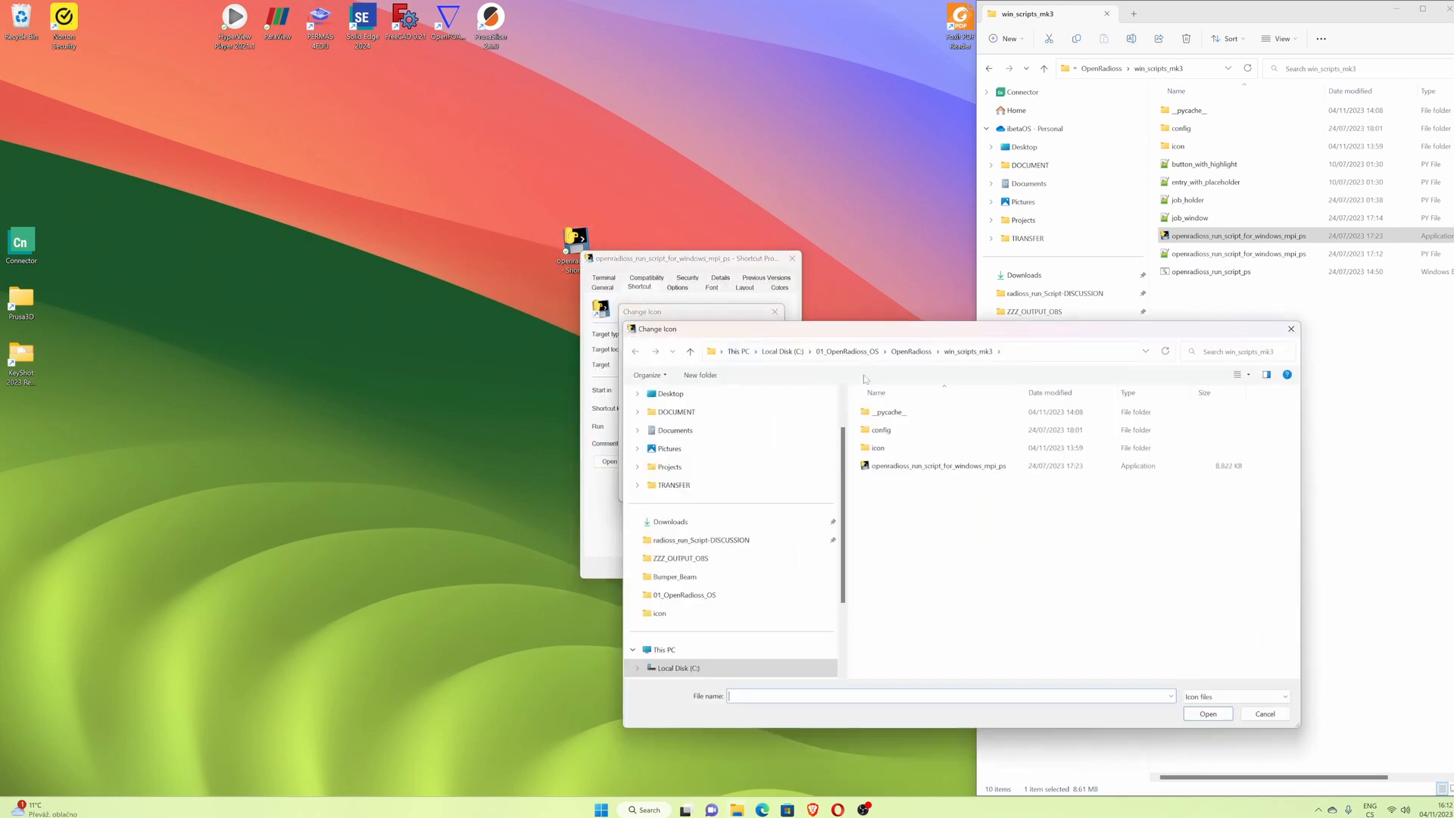
pyautogui.moveTo(876, 330); pyautogui.dragTo(592, 347)
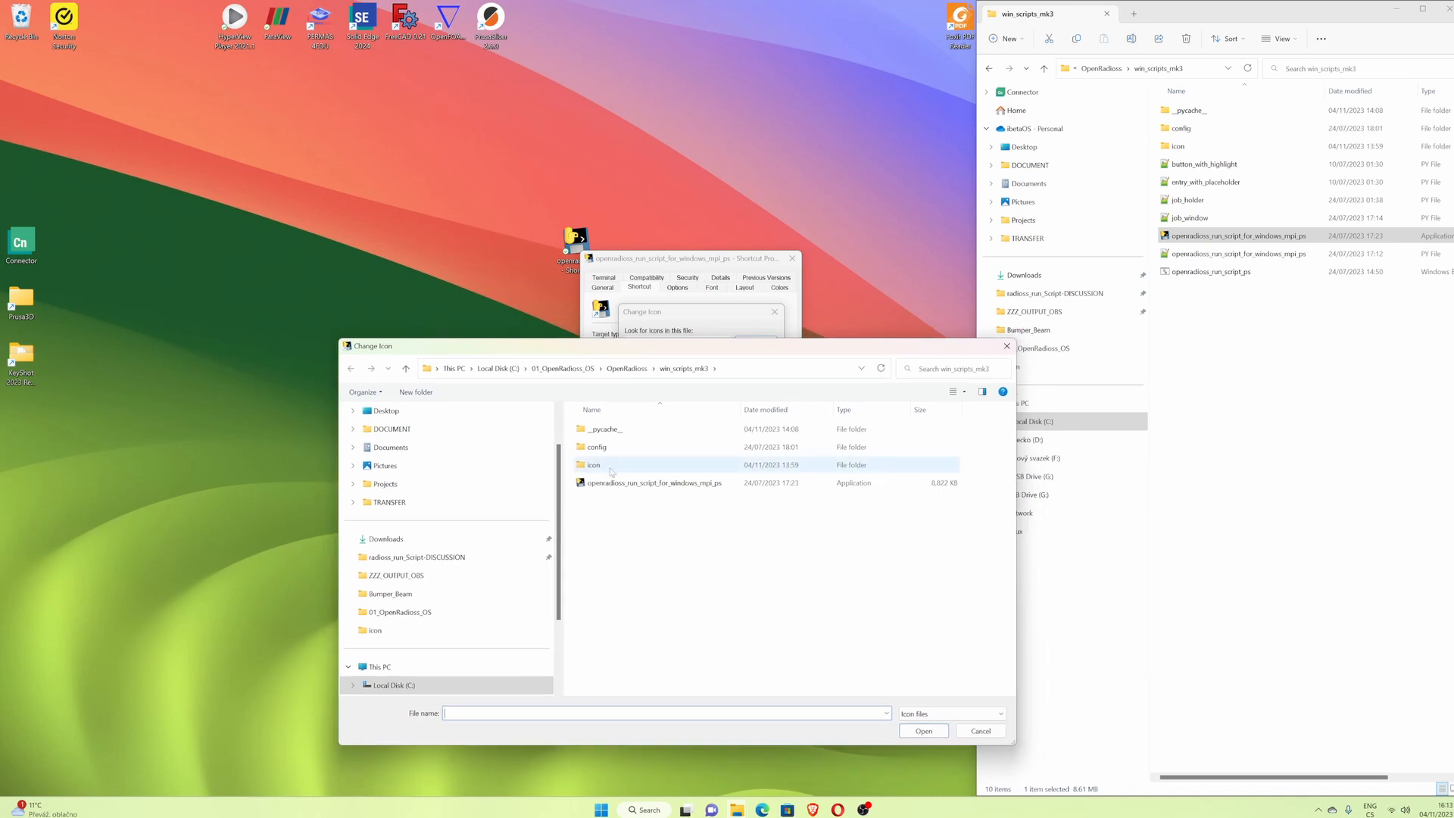
pyautogui.doubleClick(594, 465)
pyautogui.doubleClick(610, 445)
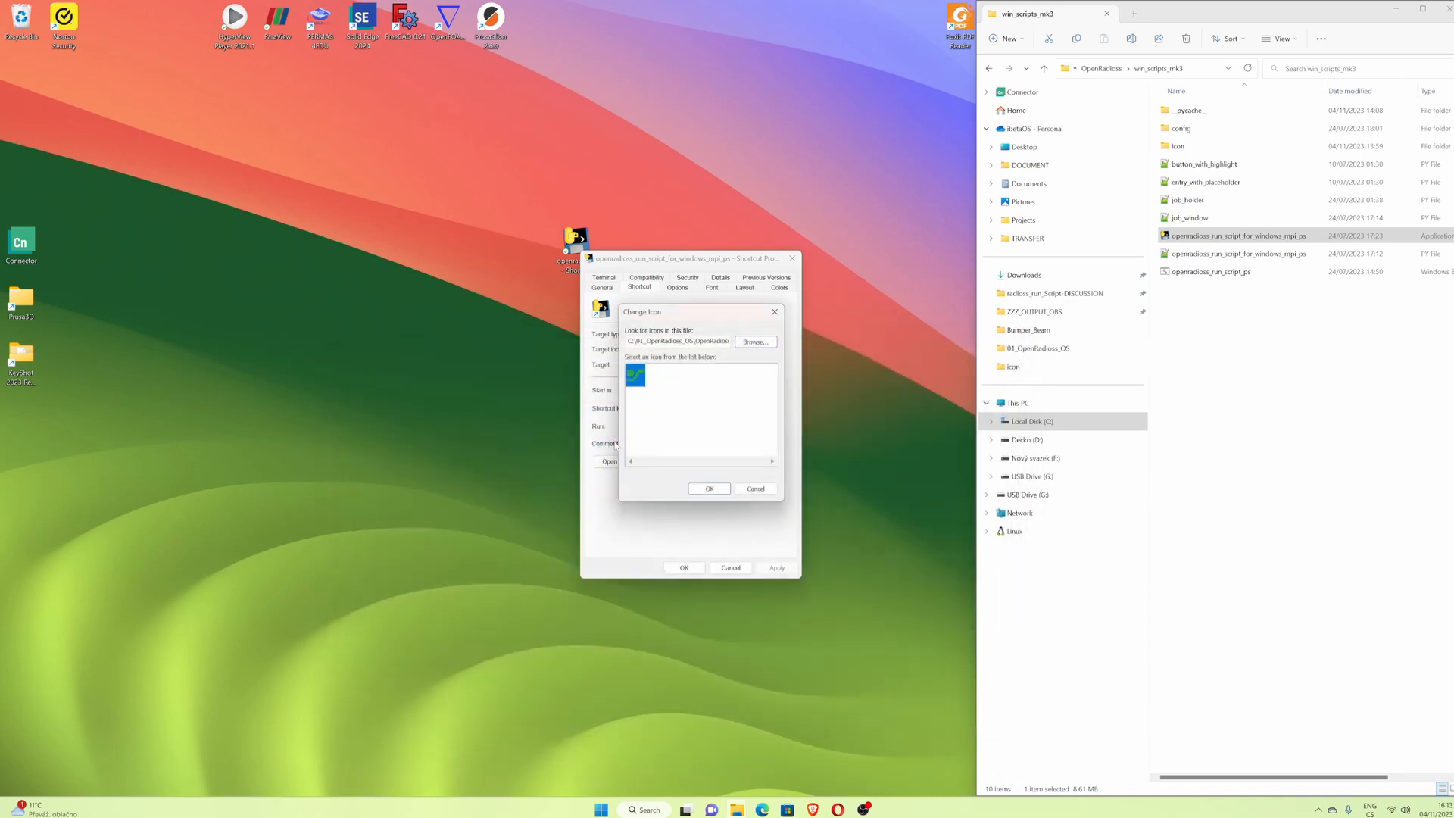
pyautogui.click(716, 491)
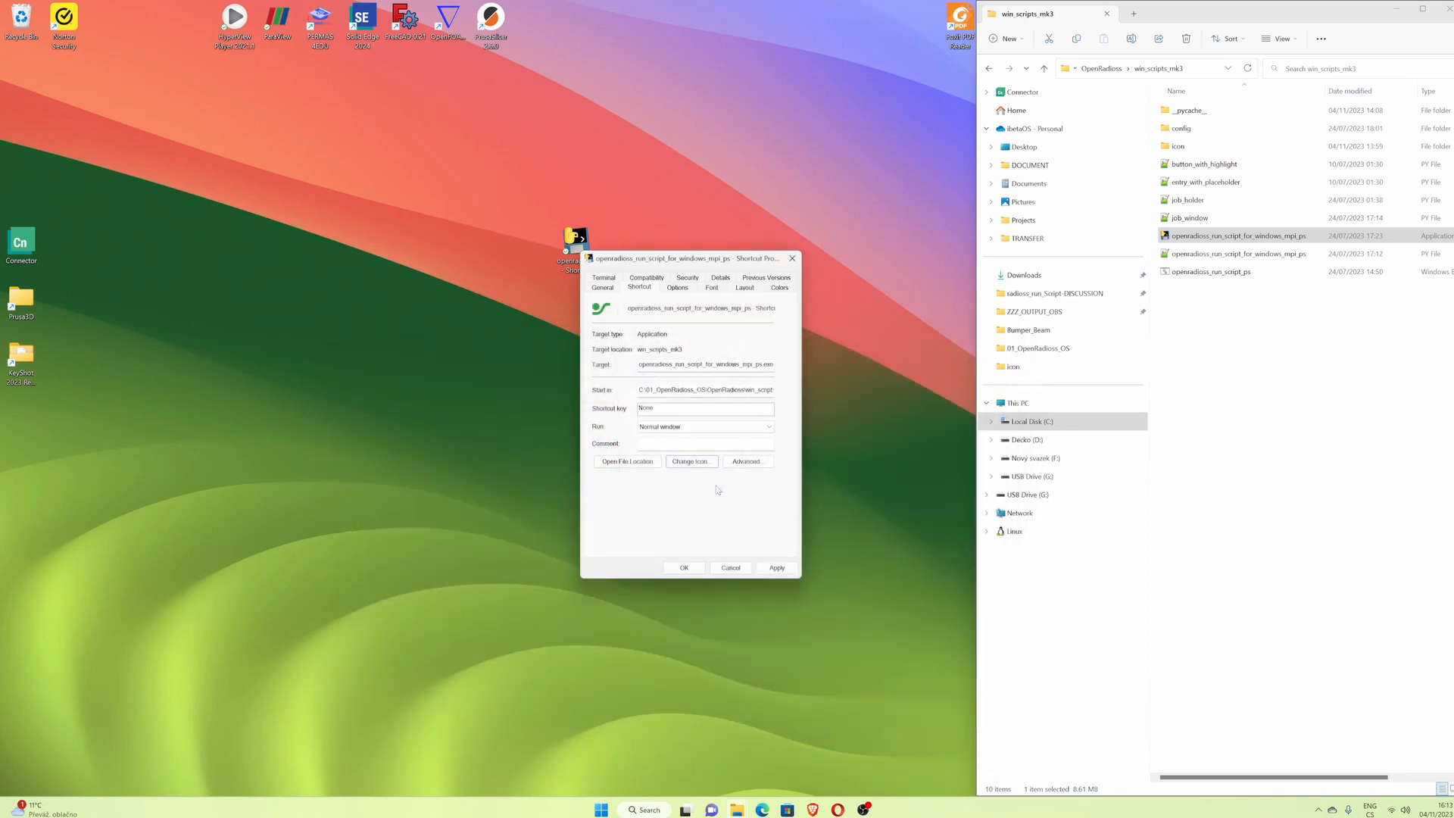
pyautogui.click(684, 567)
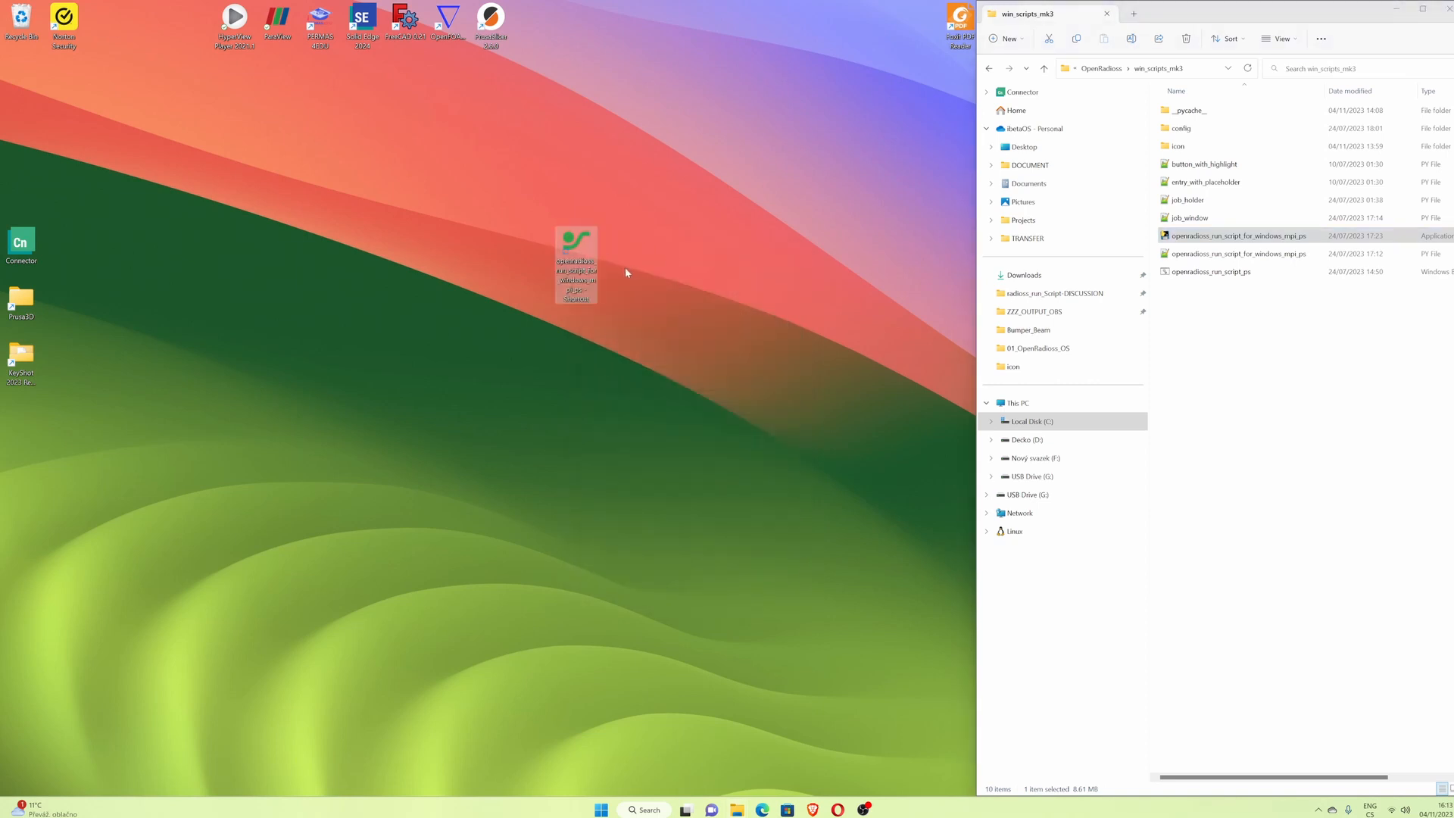
# - Rename the desktop shortcut to openradioss_run_script
pyautogui.click(576, 286)
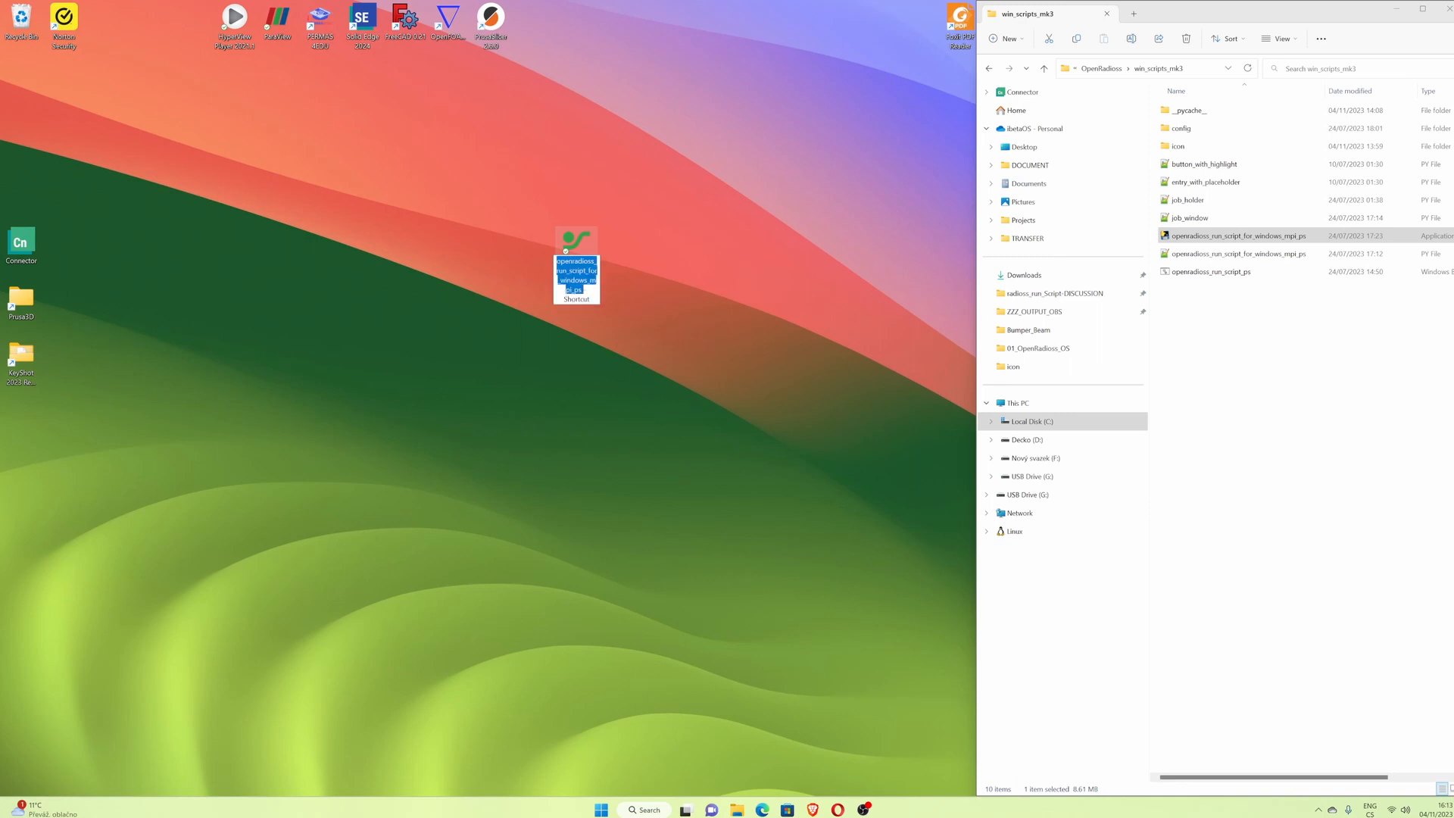
pyautogui.click(575, 280)
pyautogui.moveTo(588, 271); pyautogui.dragTo(603, 299)
pyautogui.press('BackSpace')
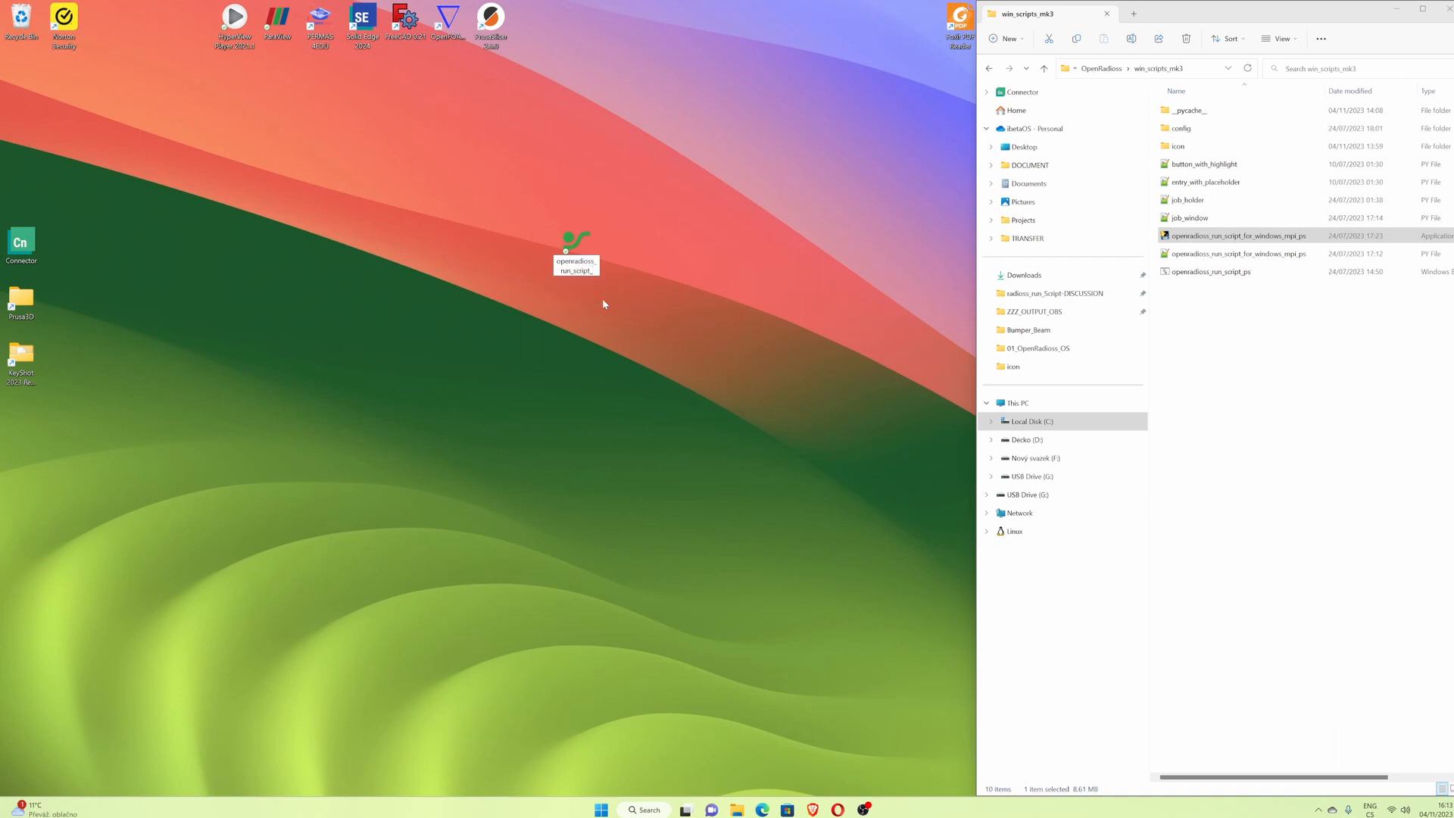
pyautogui.press('BackSpace')
pyautogui.press('Return')
# - Launch the OpenRadioss job submission GUI from the new desktop shortcut
pyautogui.doubleClick(582, 246)
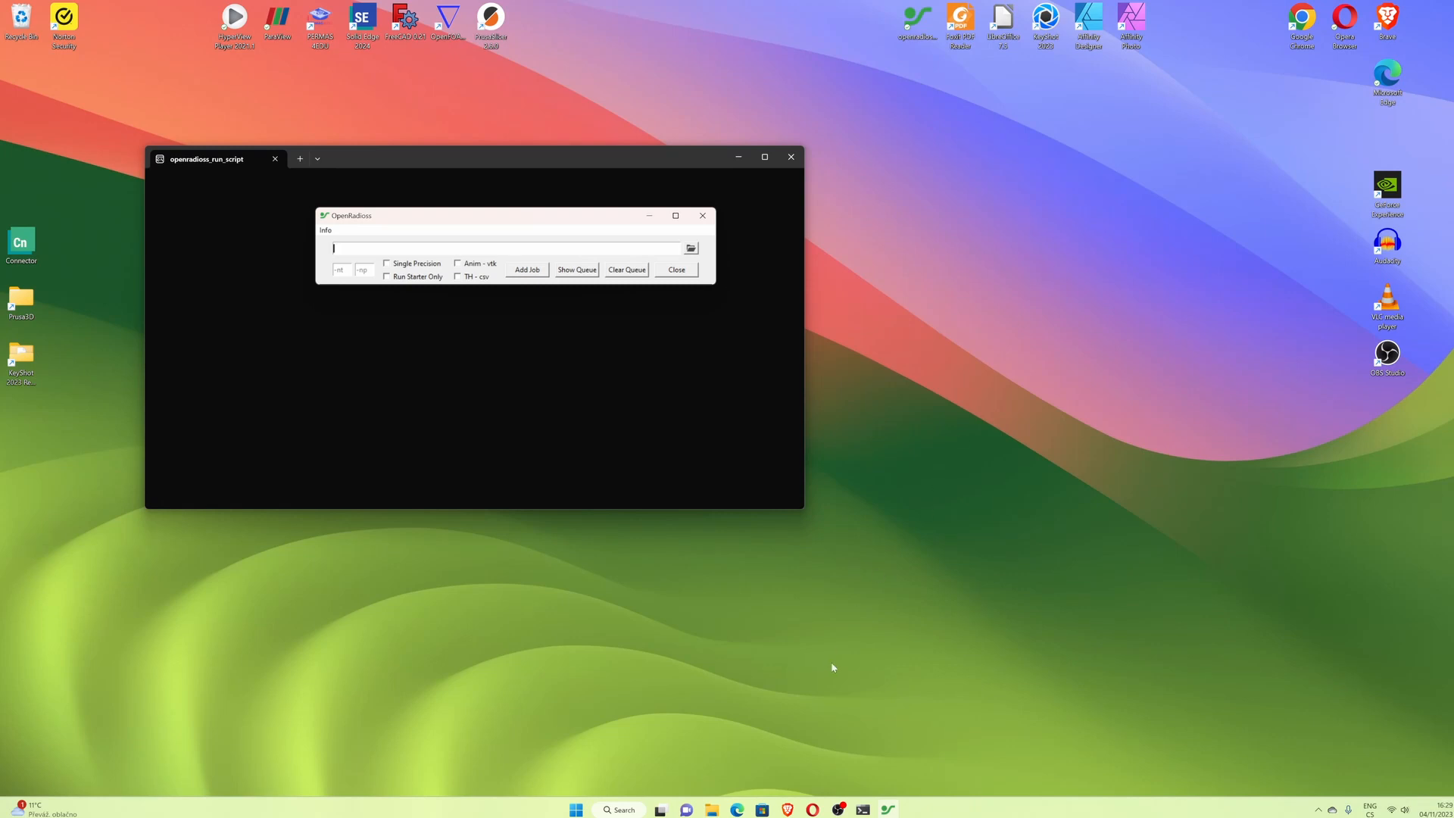
pyautogui.click(890, 810)
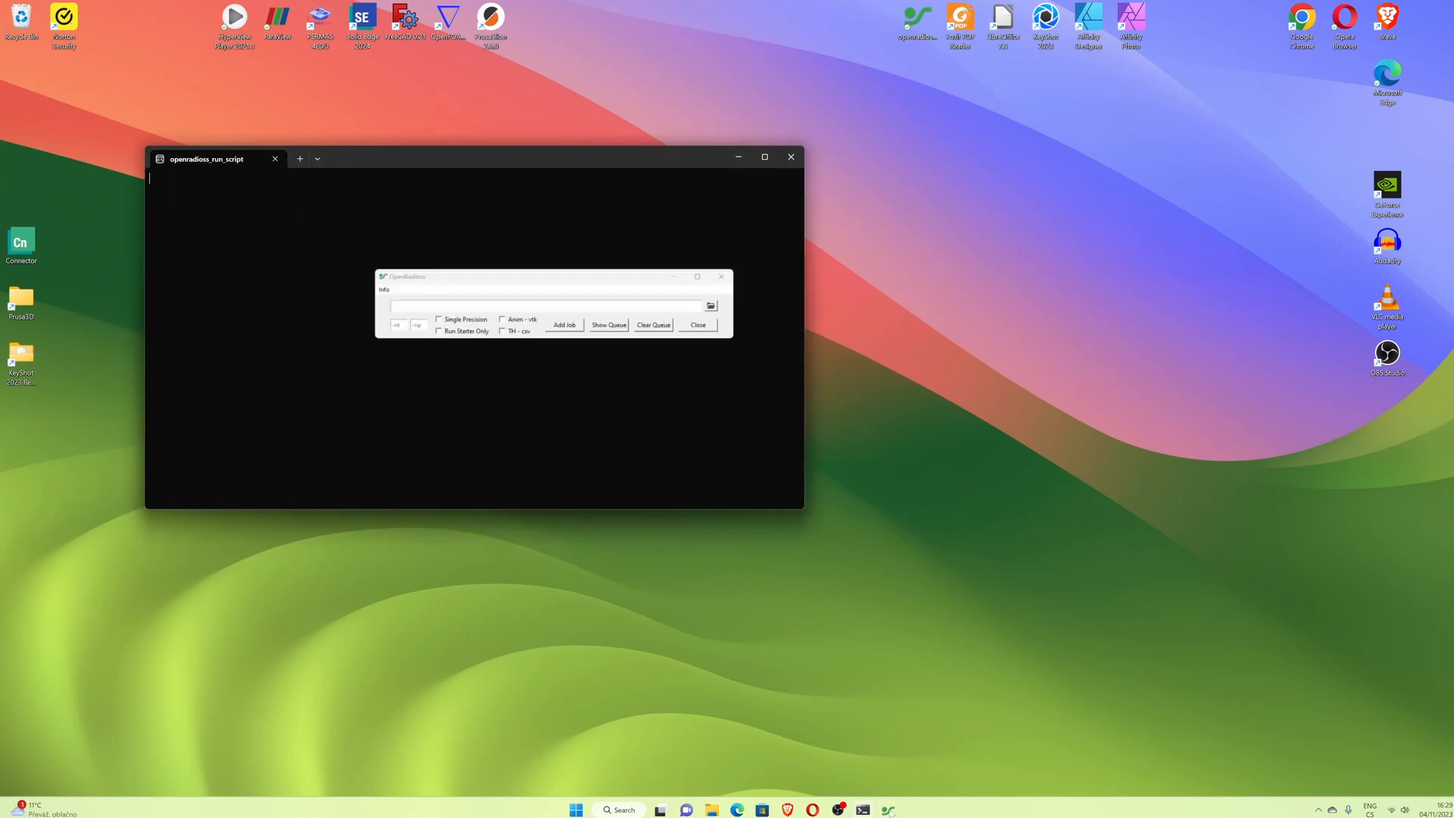
pyautogui.click(890, 811)
# - Return to the OpenRadioss documentation and open the Cell Phone Drop Test page under Example Models
pyautogui.click(790, 810)
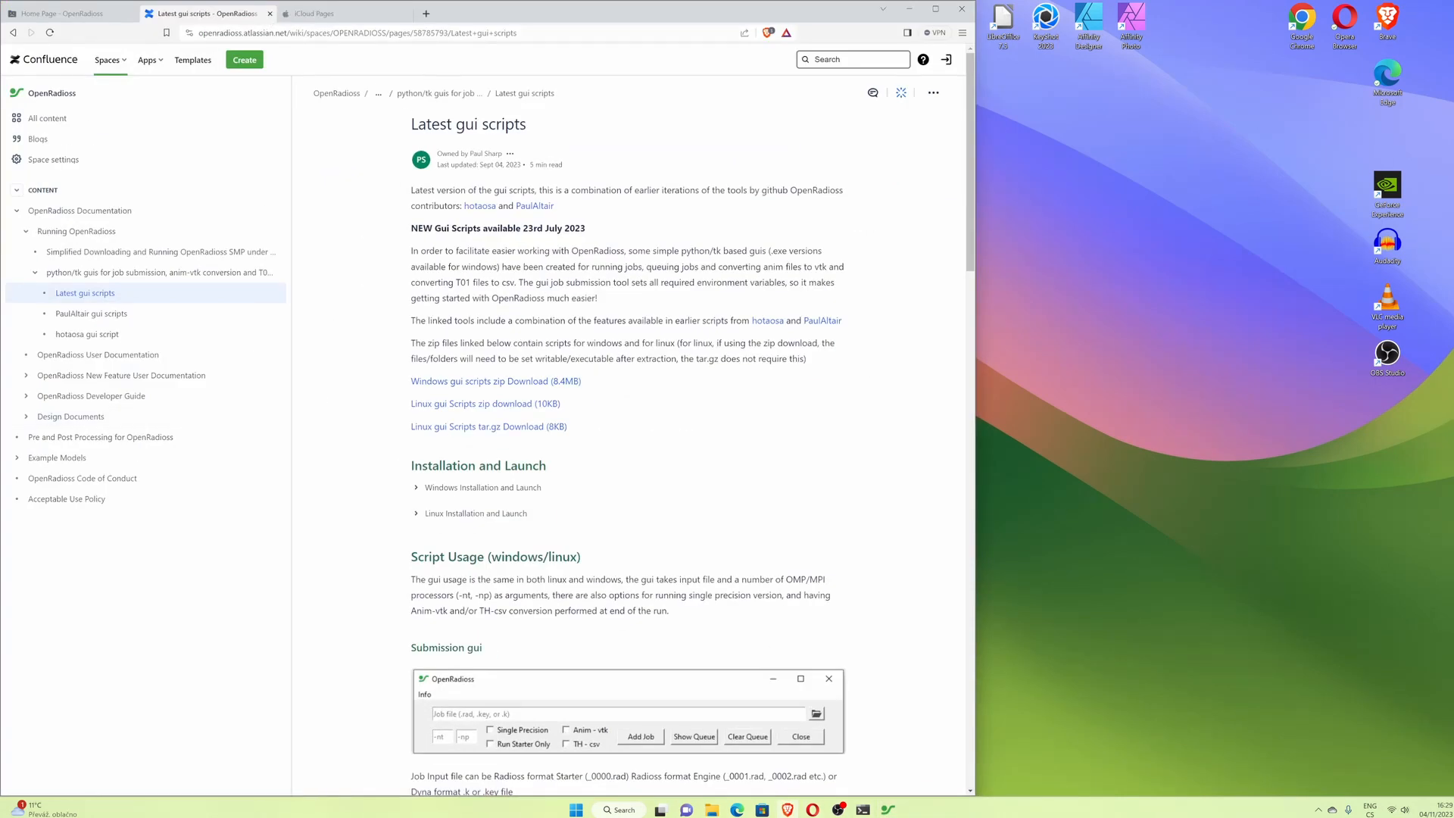
pyautogui.click(17, 459)
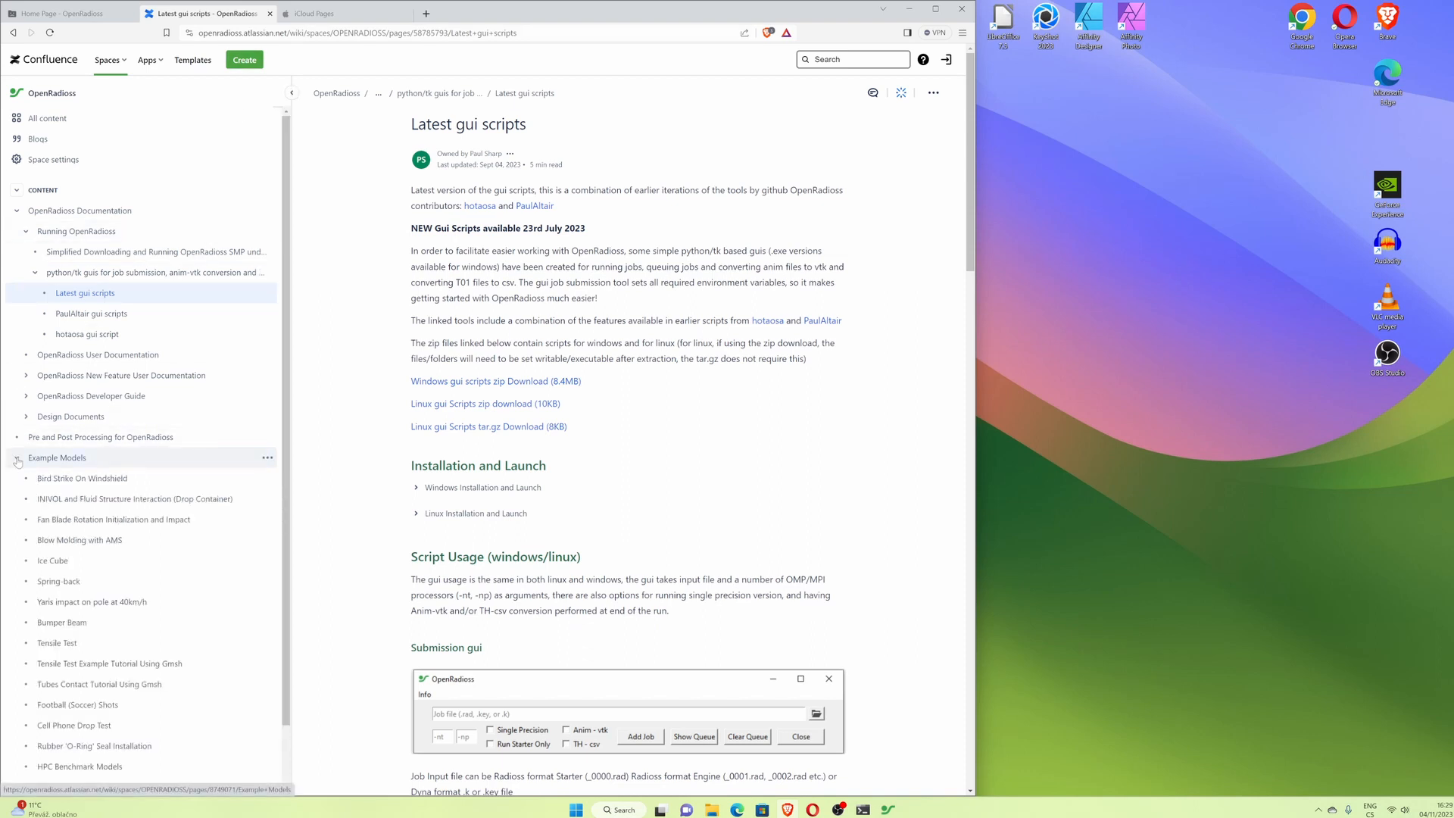
pyautogui.click(64, 459)
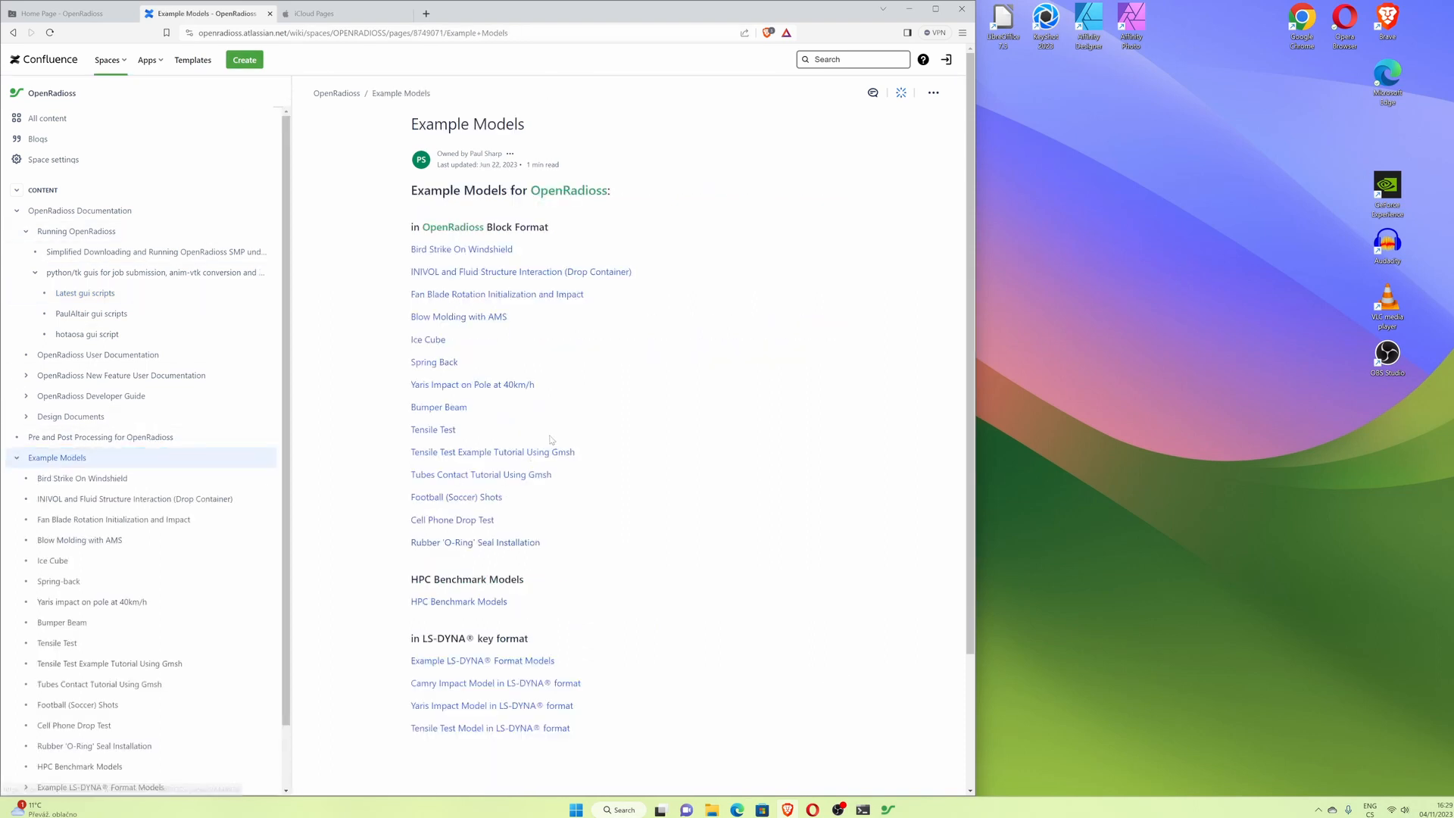
pyautogui.click(464, 523)
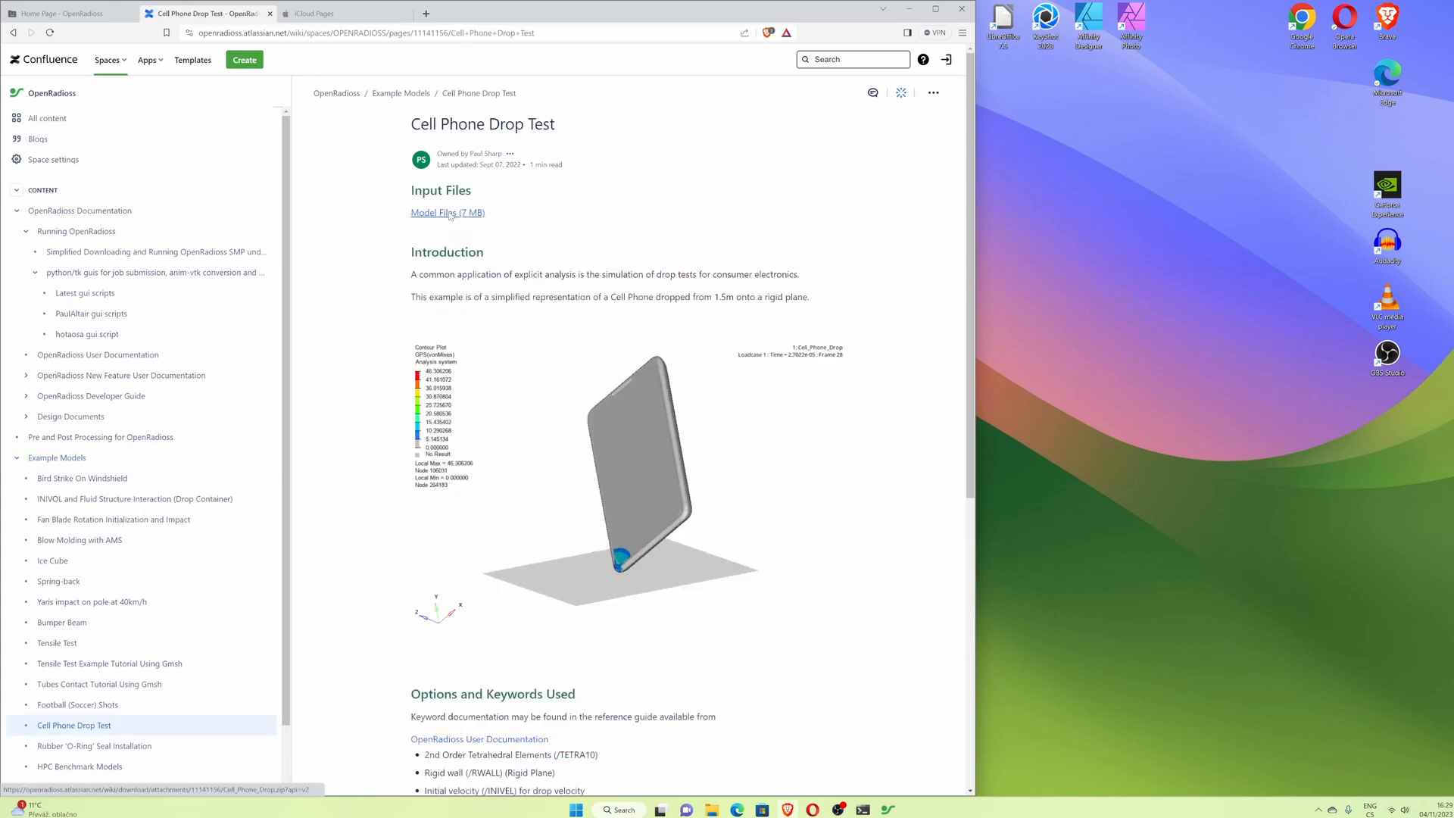
# - Download the Cell Phone Drop Test model files, browsing to the 01_OpenRadioss_OS folder on Local Disk C
pyautogui.click(449, 214)
pyautogui.moveTo(585, 201); pyautogui.dragTo(479, 183)
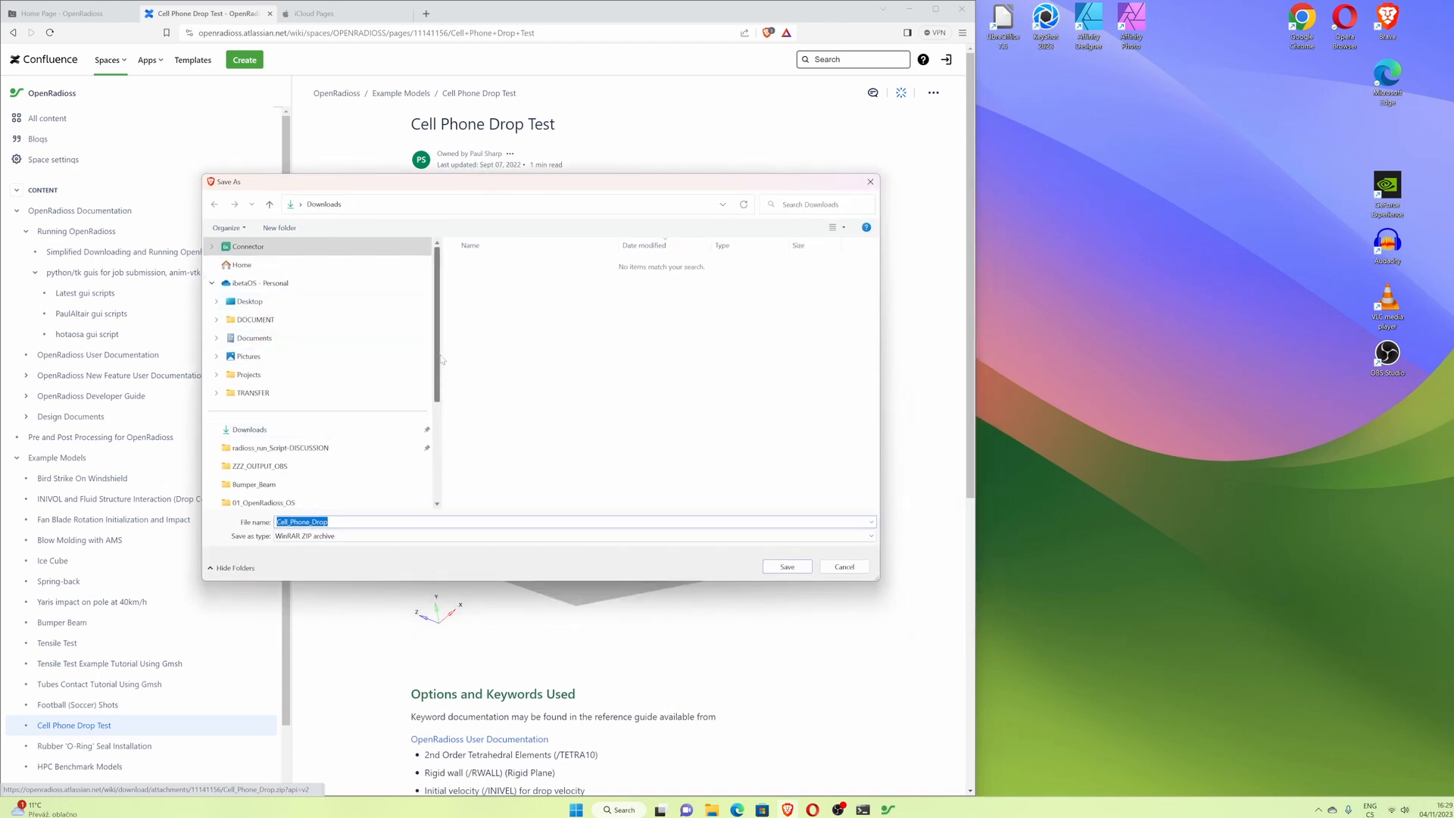
pyautogui.scroll(-3, 303, 378)
pyautogui.click(274, 413)
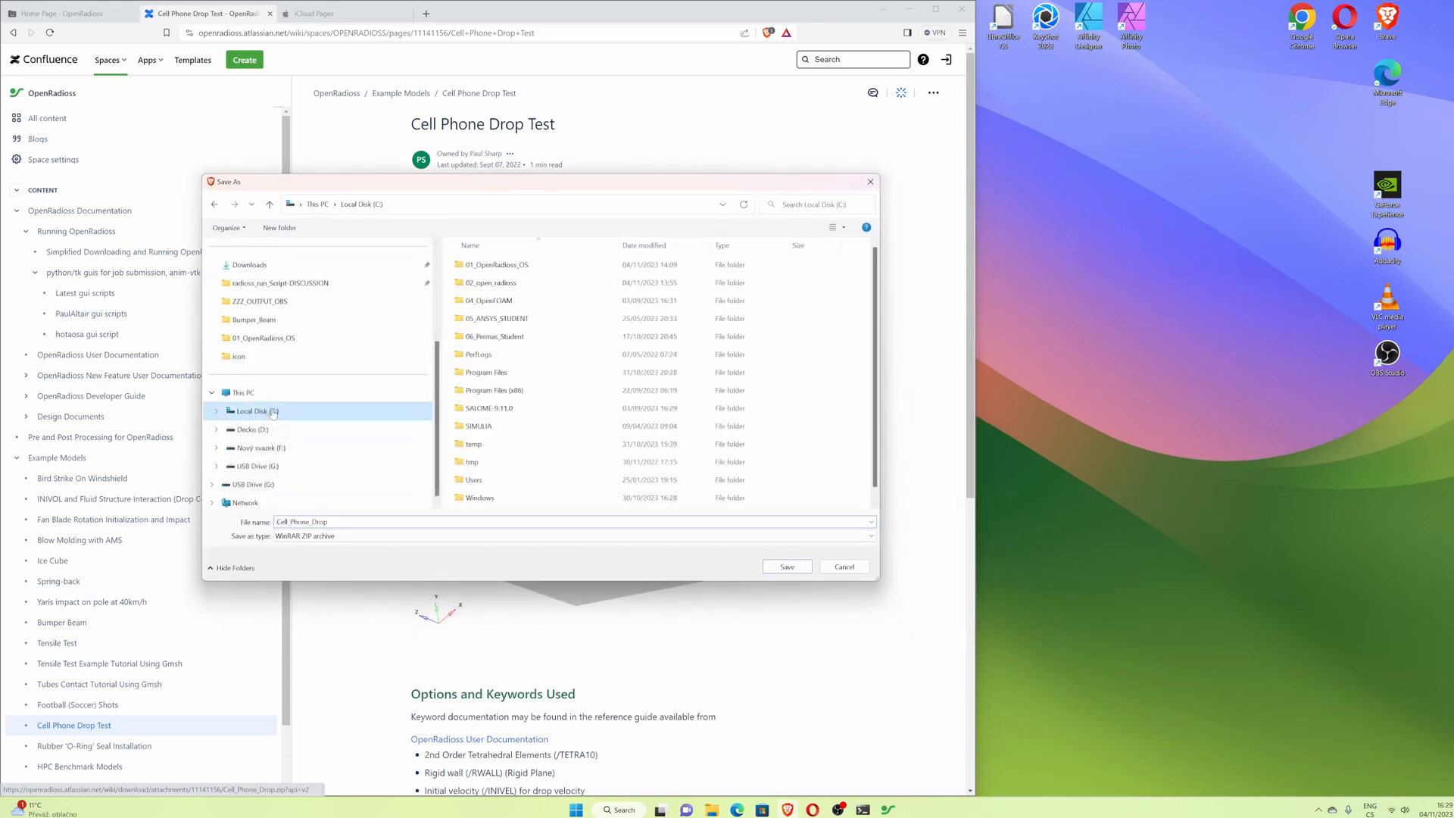
pyautogui.doubleClick(530, 268)
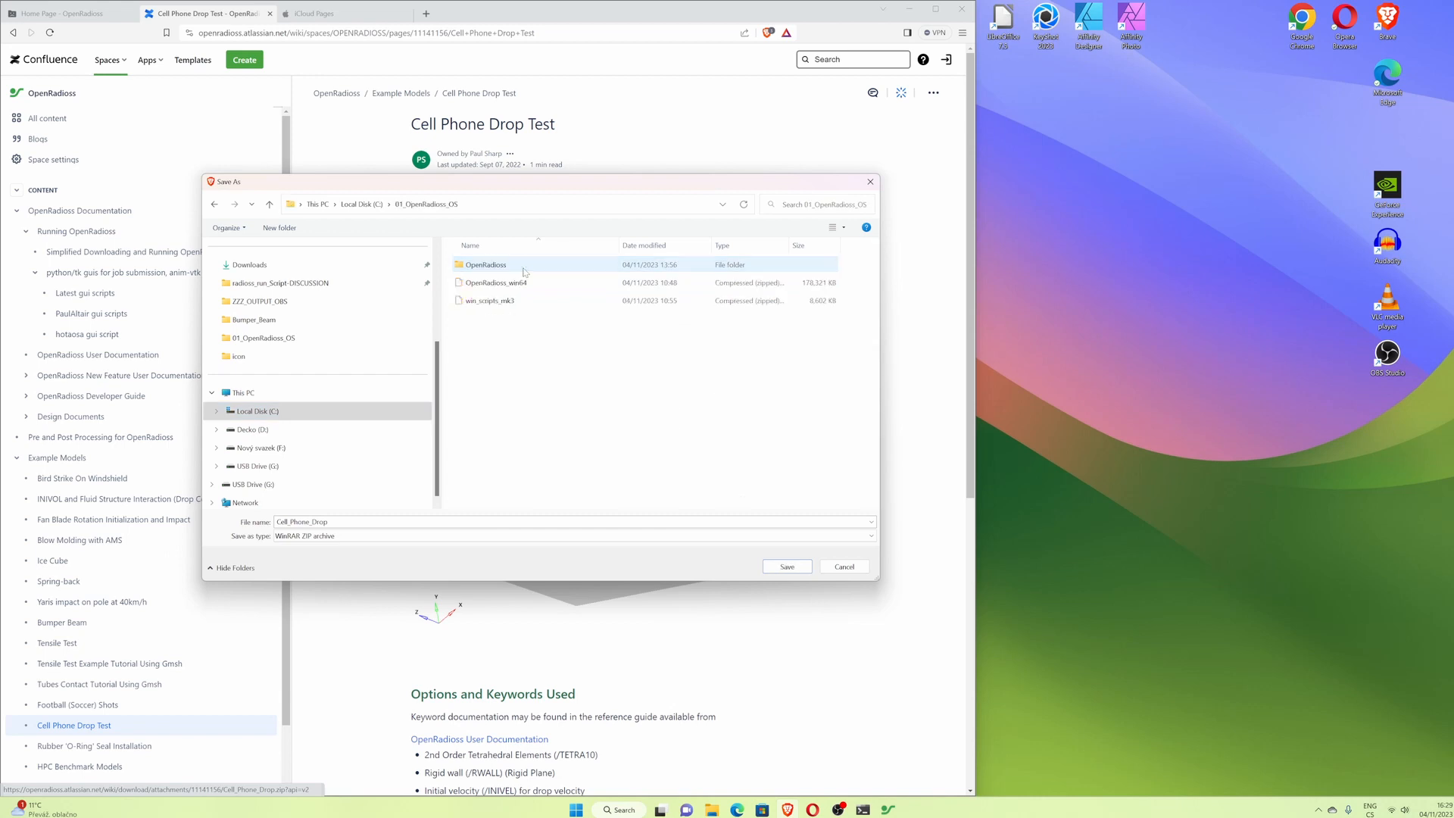
# - Create a new folder named EXAMPLE there and save the Cell_Phone_Drop zip into it
pyautogui.rightClick(508, 389)
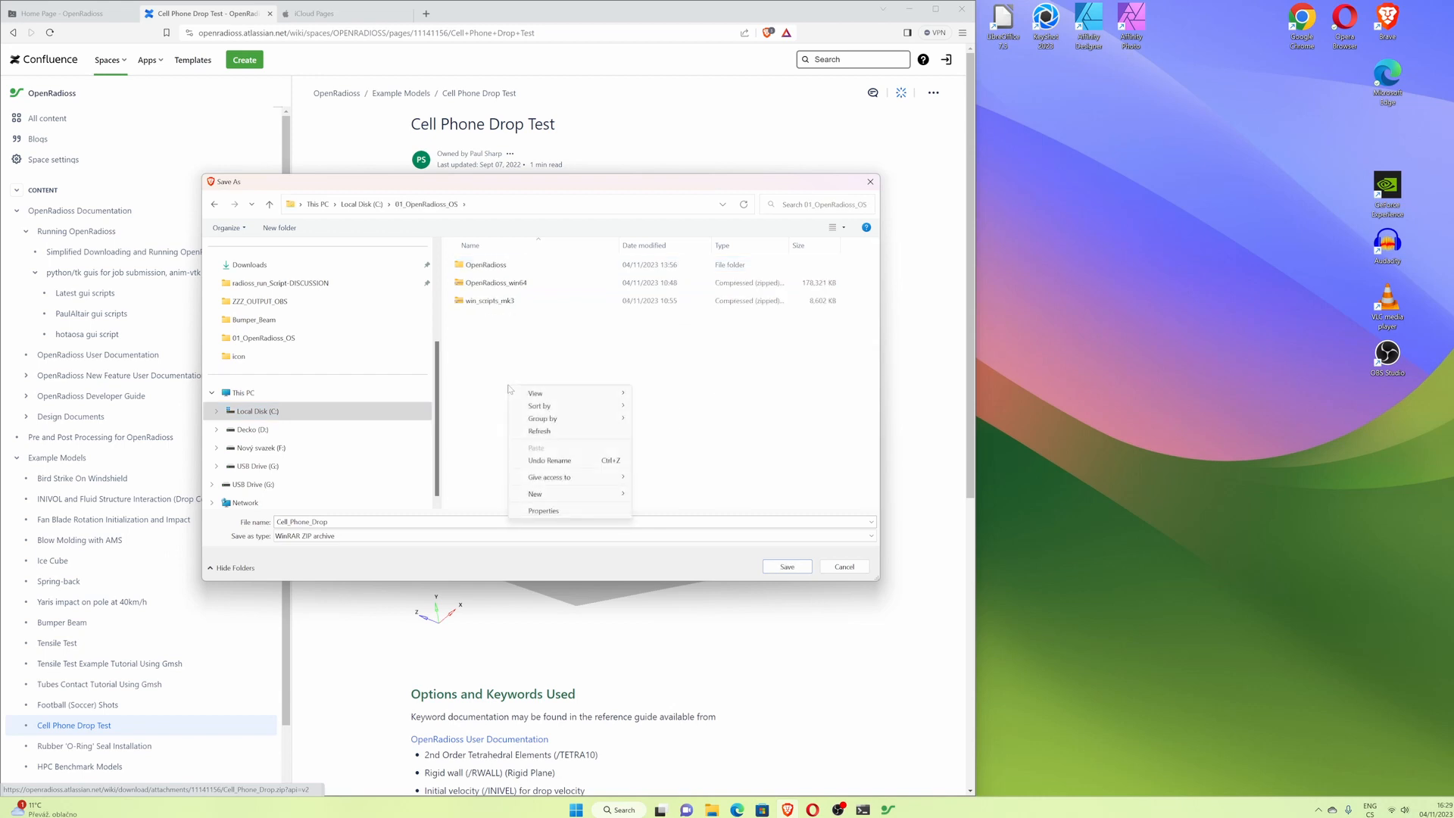
pyautogui.moveTo(614, 493)
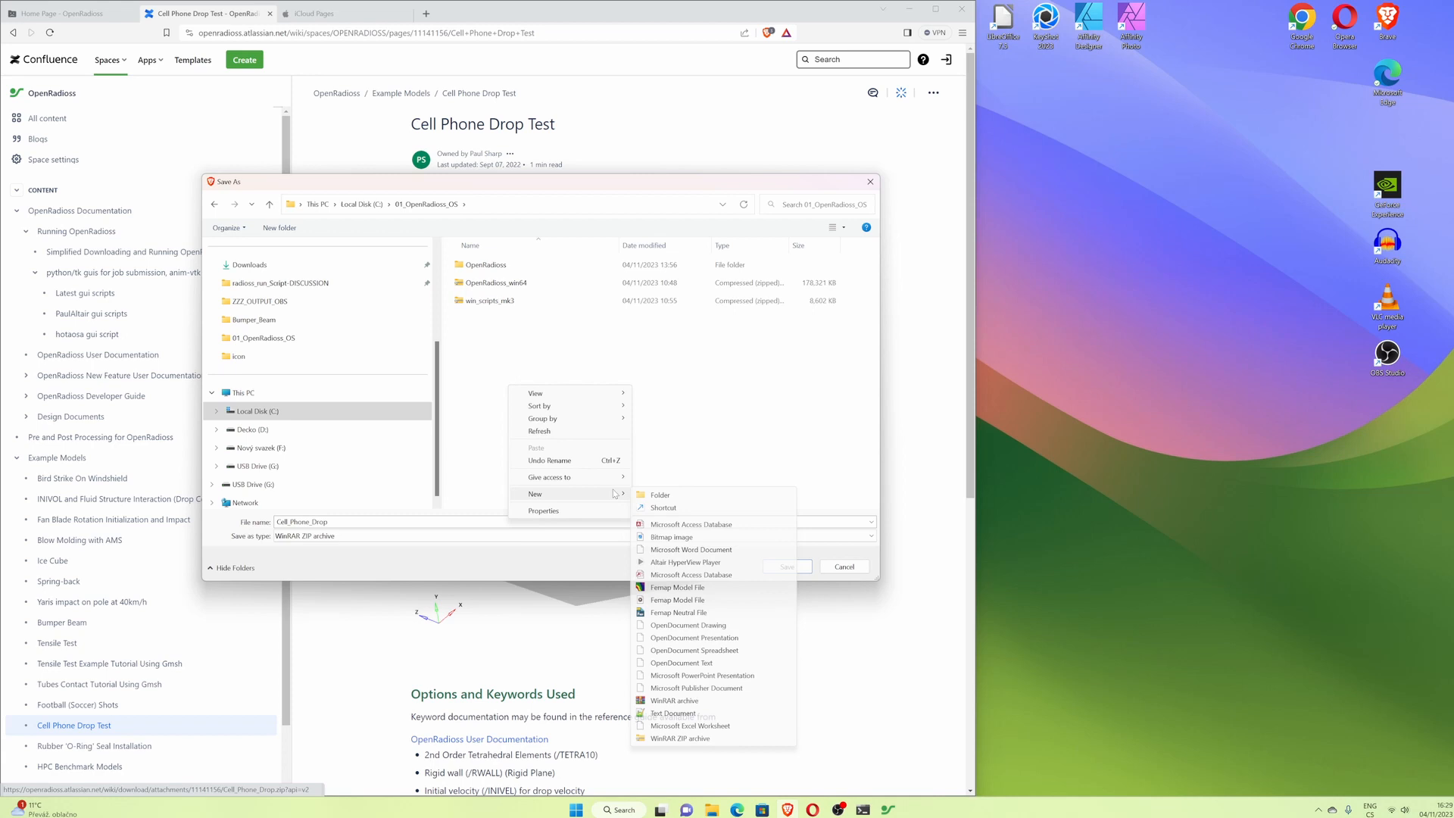
pyautogui.click(659, 496)
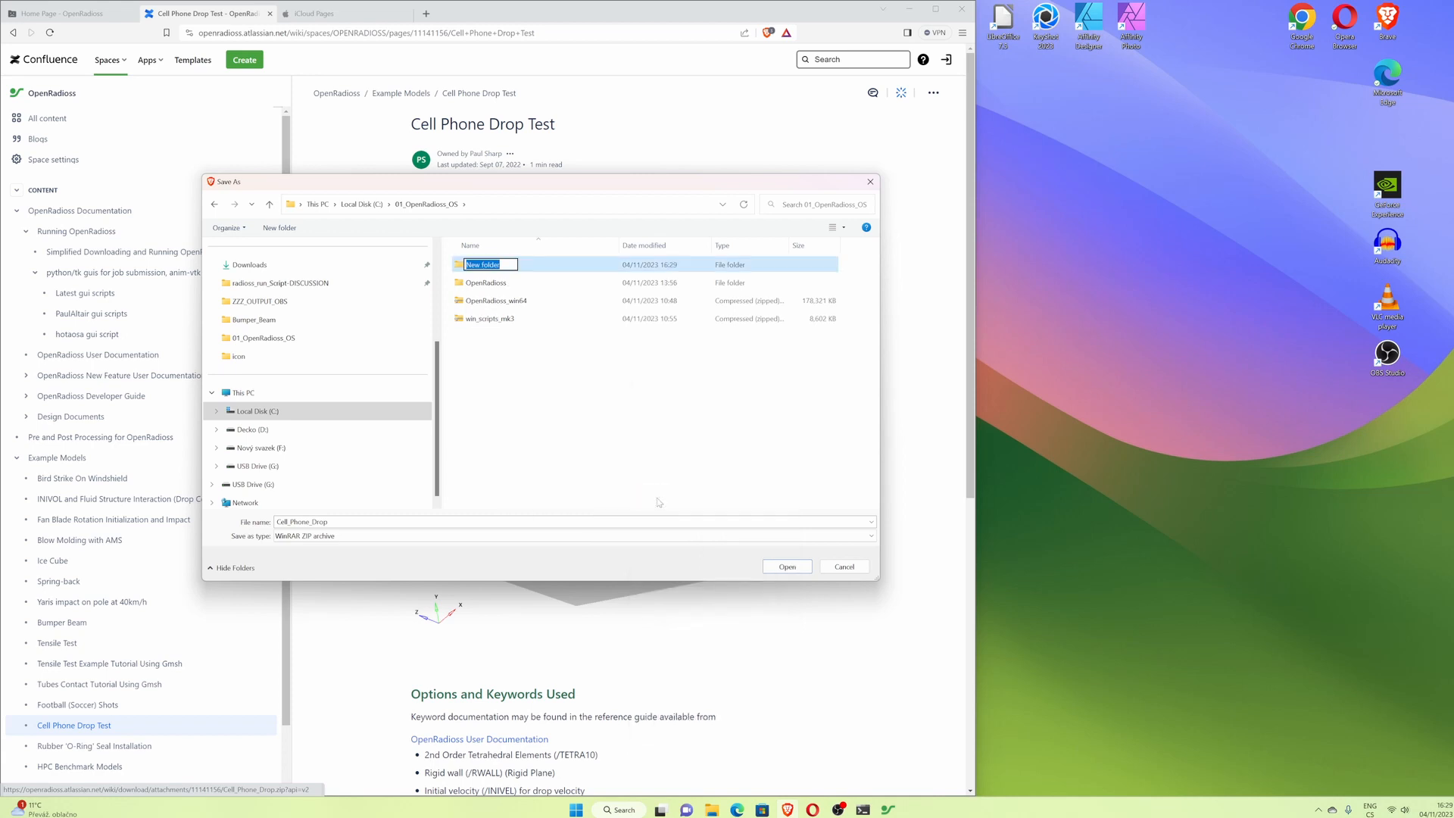
pyautogui.write('EXAMPLE')
pyautogui.press('Return')
pyautogui.doubleClick(503, 265)
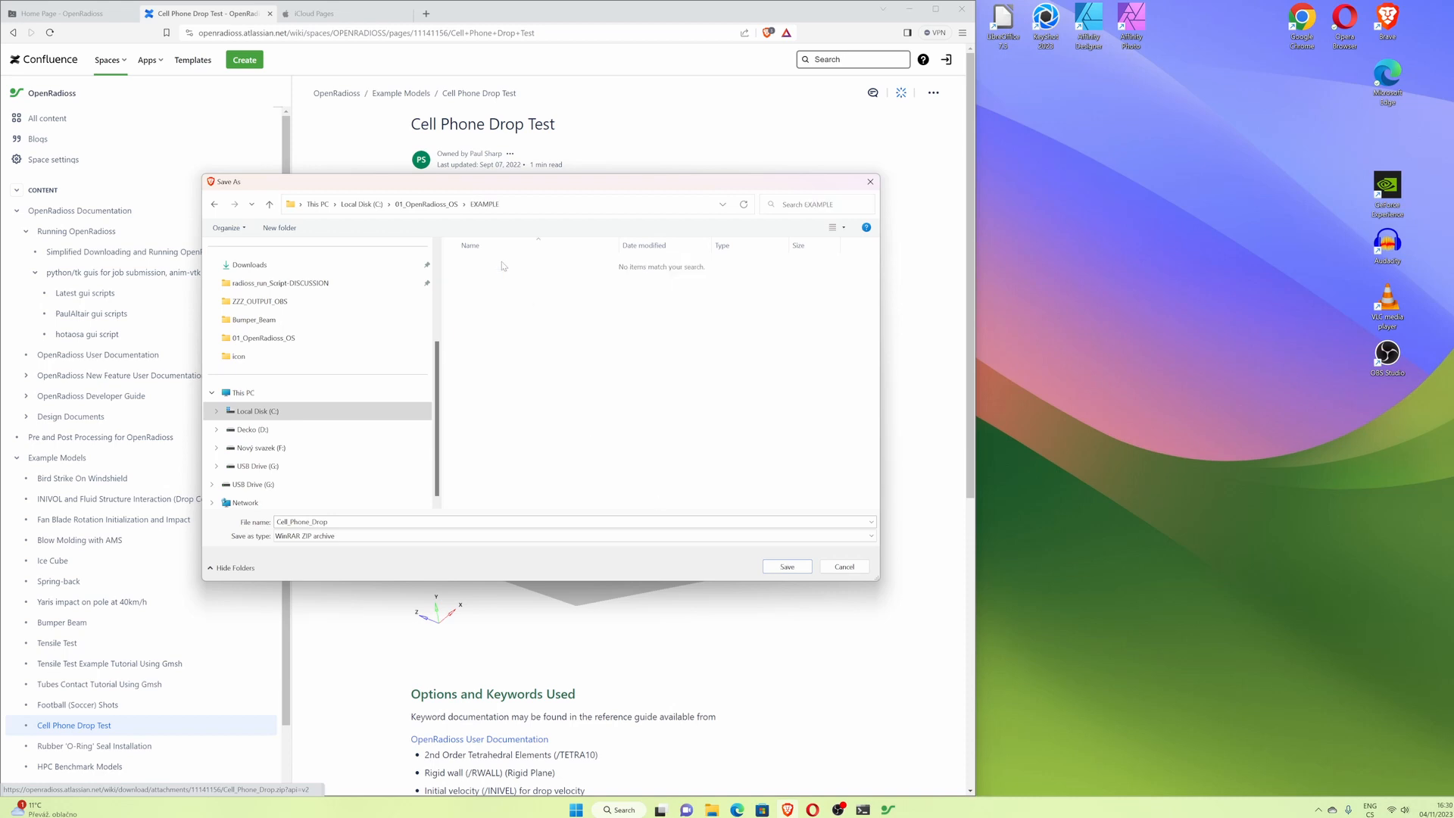
pyautogui.click(787, 567)
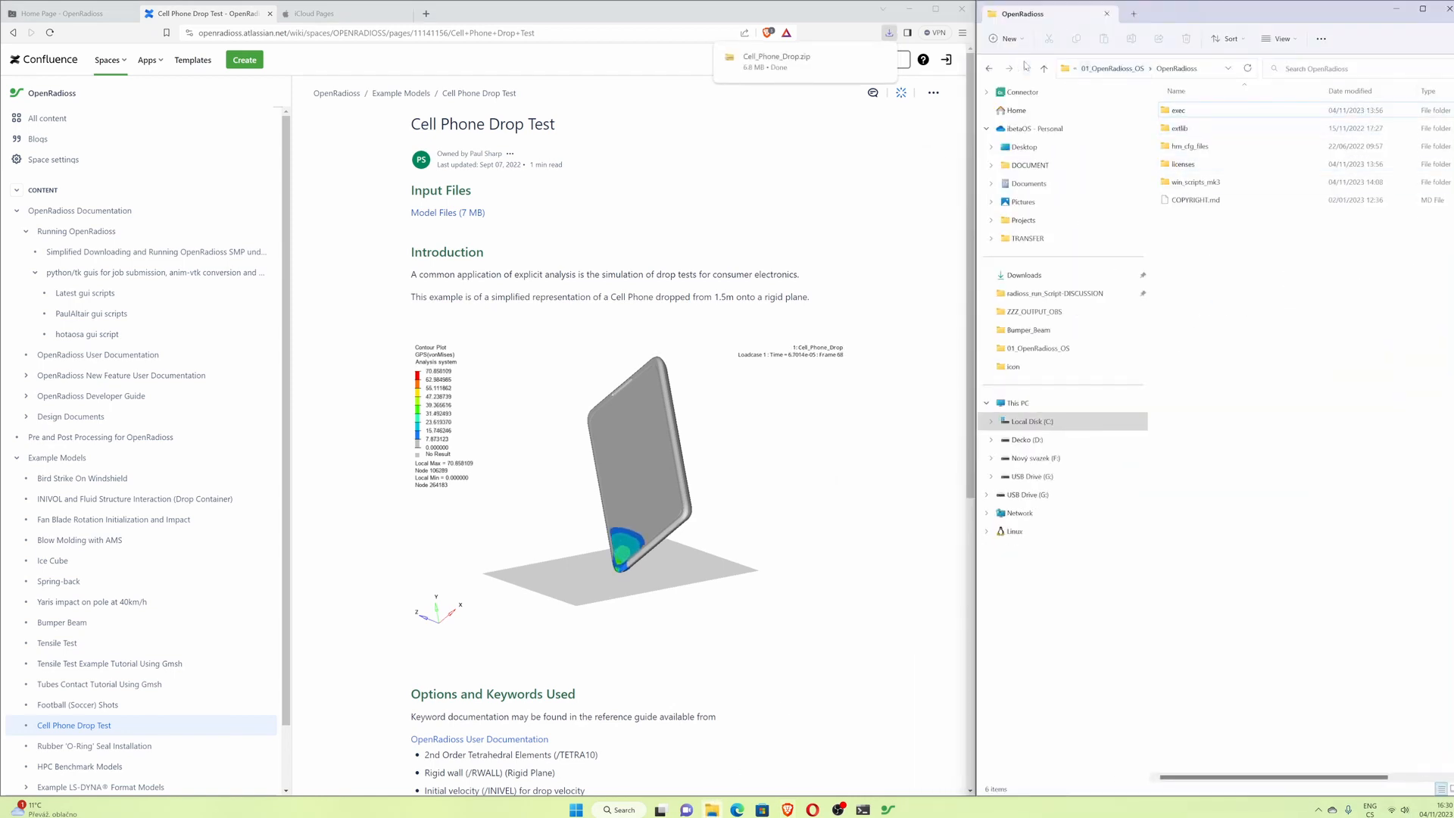
# - Extract Cell_Phone_Drop.zip to a Cell_Phone_Drop folder inside EXAMPLE and open that folder
pyautogui.click(1045, 69)
pyautogui.doubleClick(1202, 112)
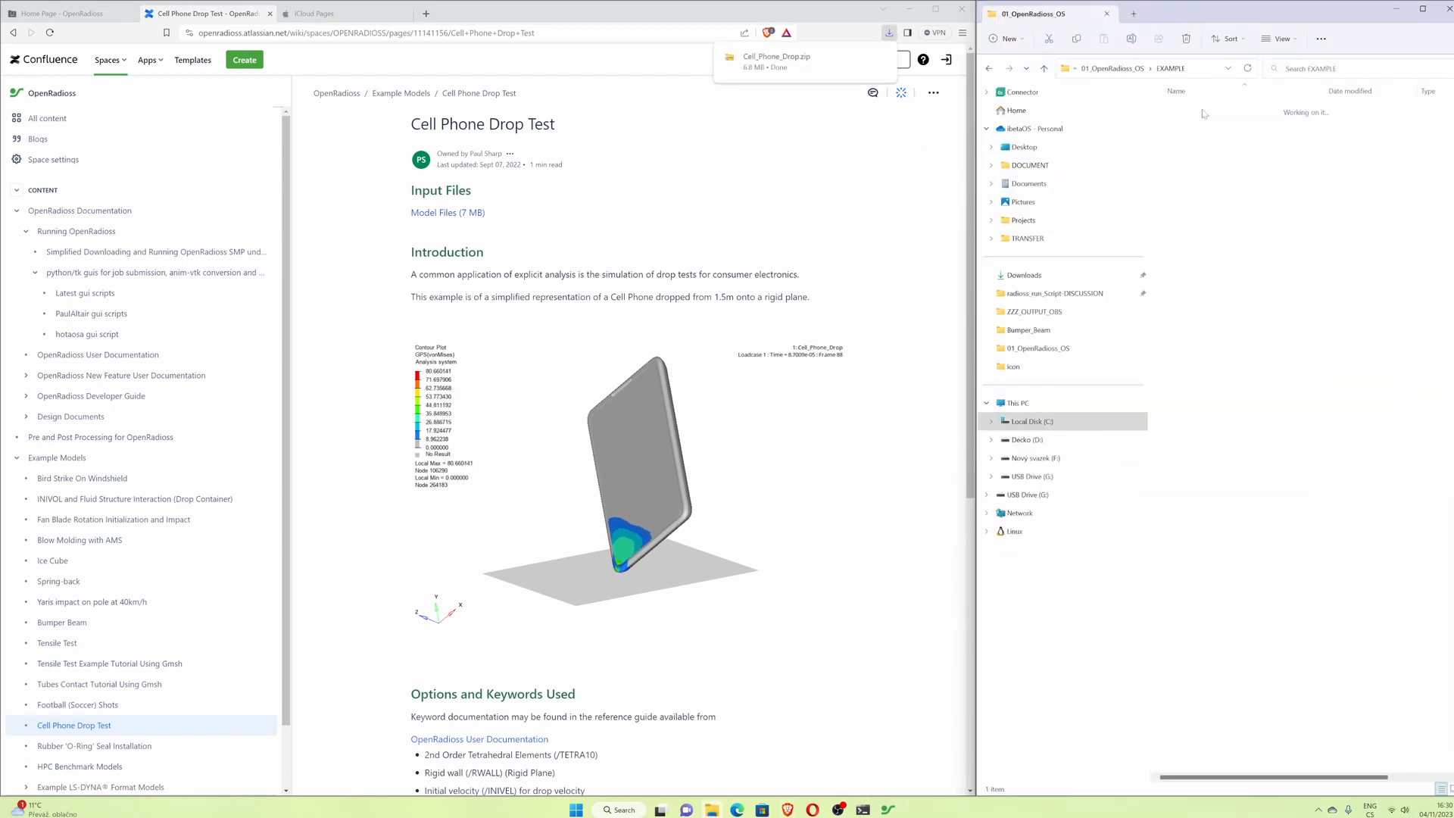
pyautogui.rightClick(1205, 113)
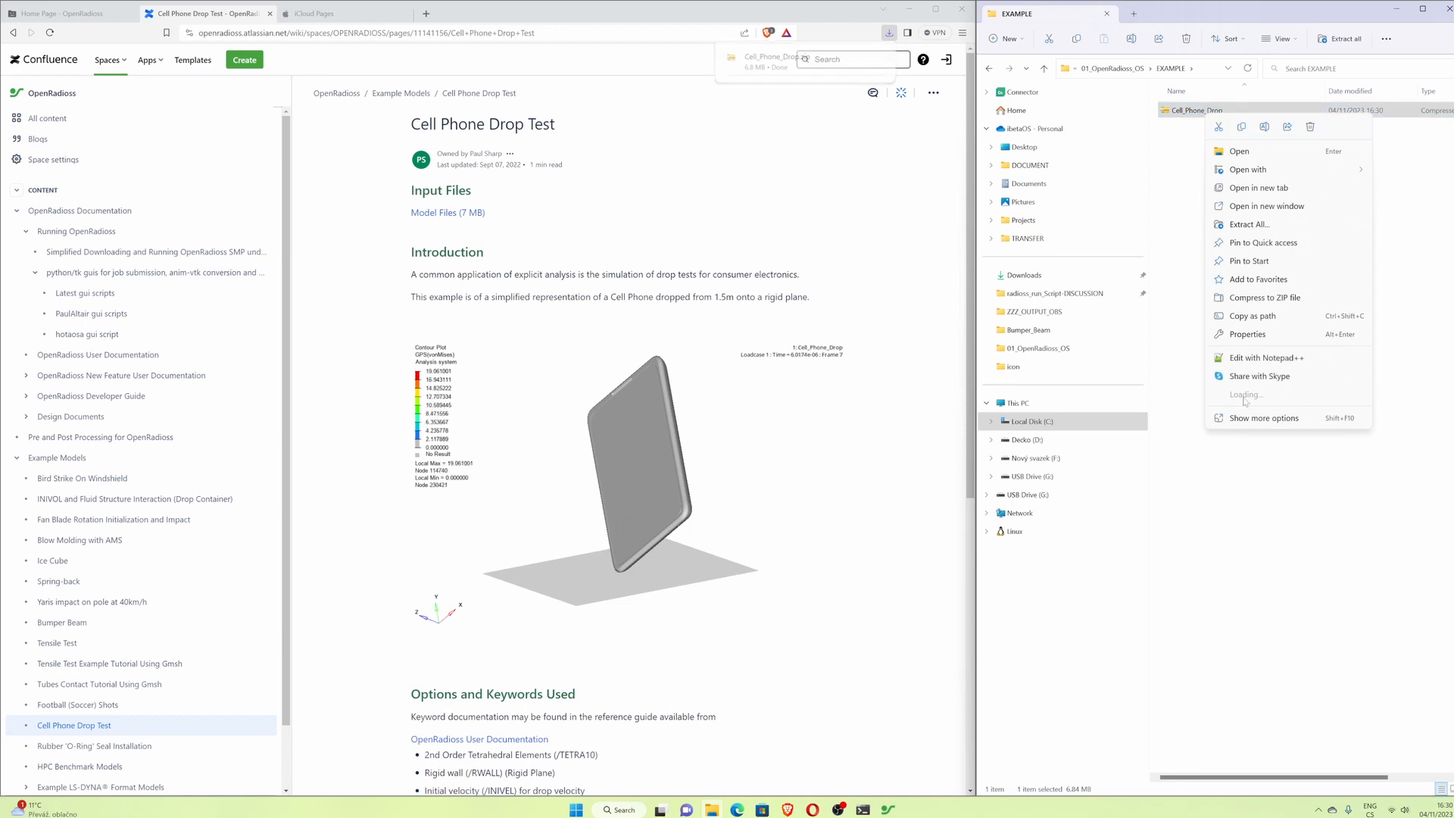
pyautogui.moveTo(1246, 412)
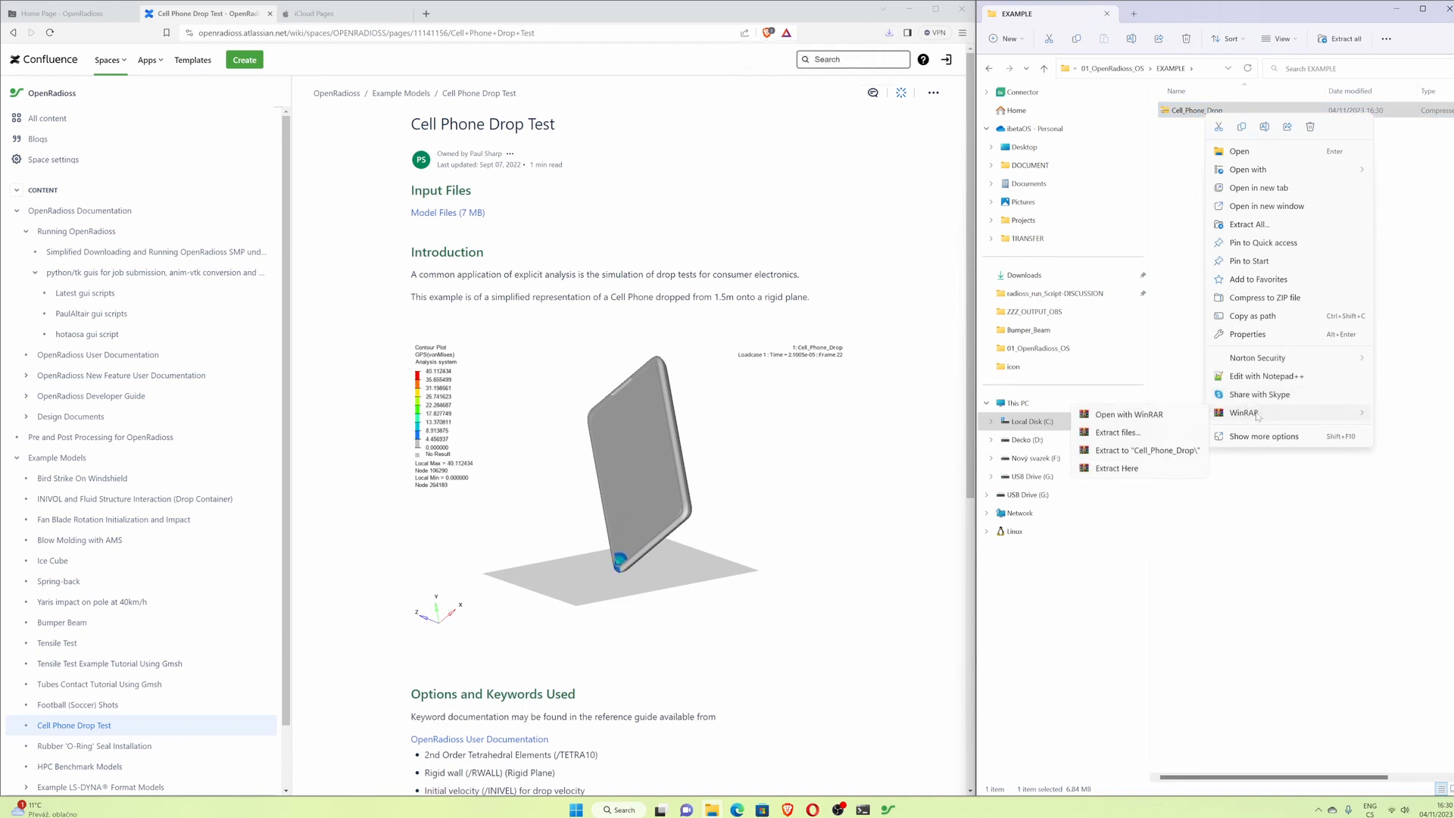
pyautogui.click(1165, 452)
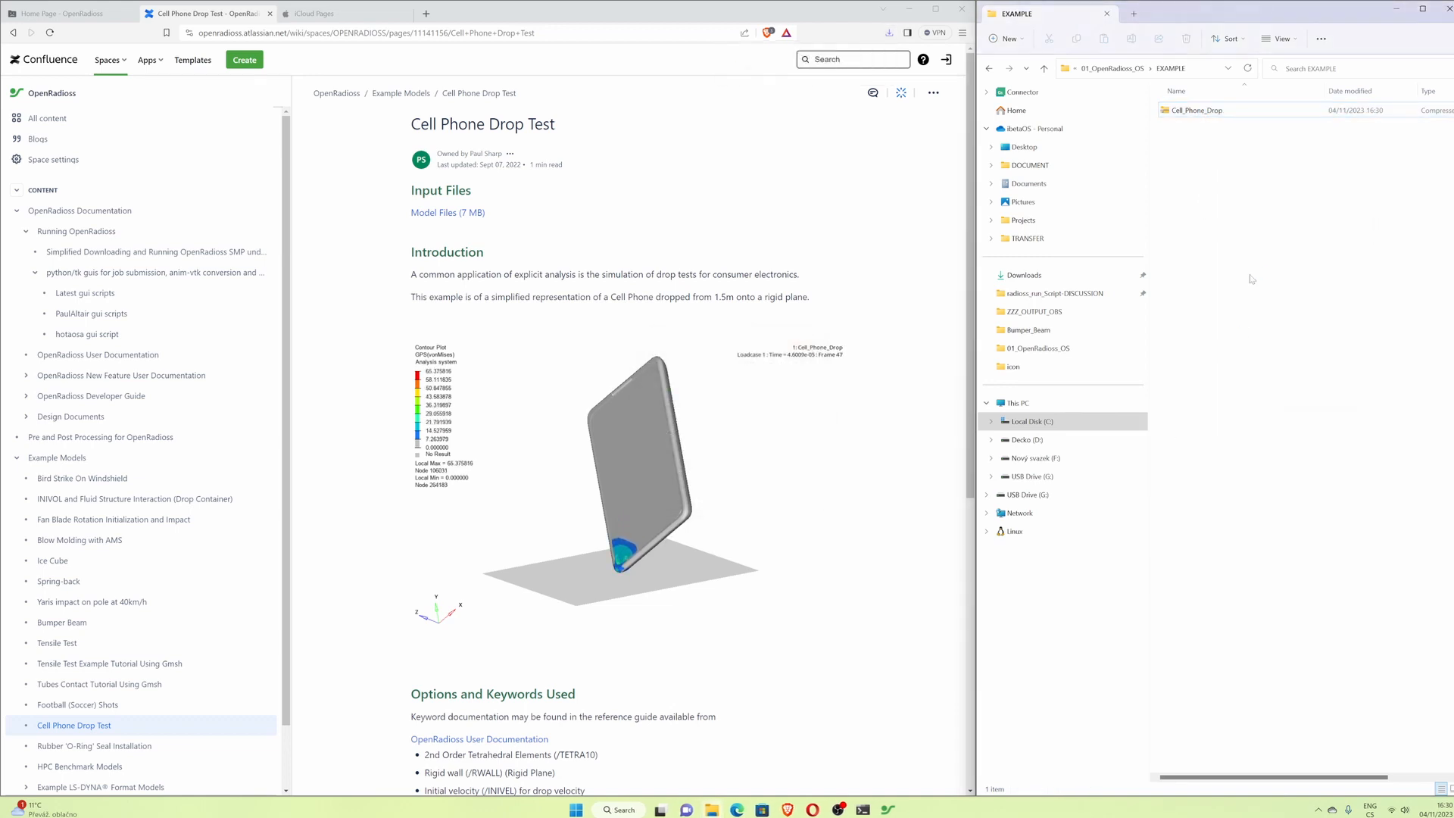
pyautogui.doubleClick(1193, 112)
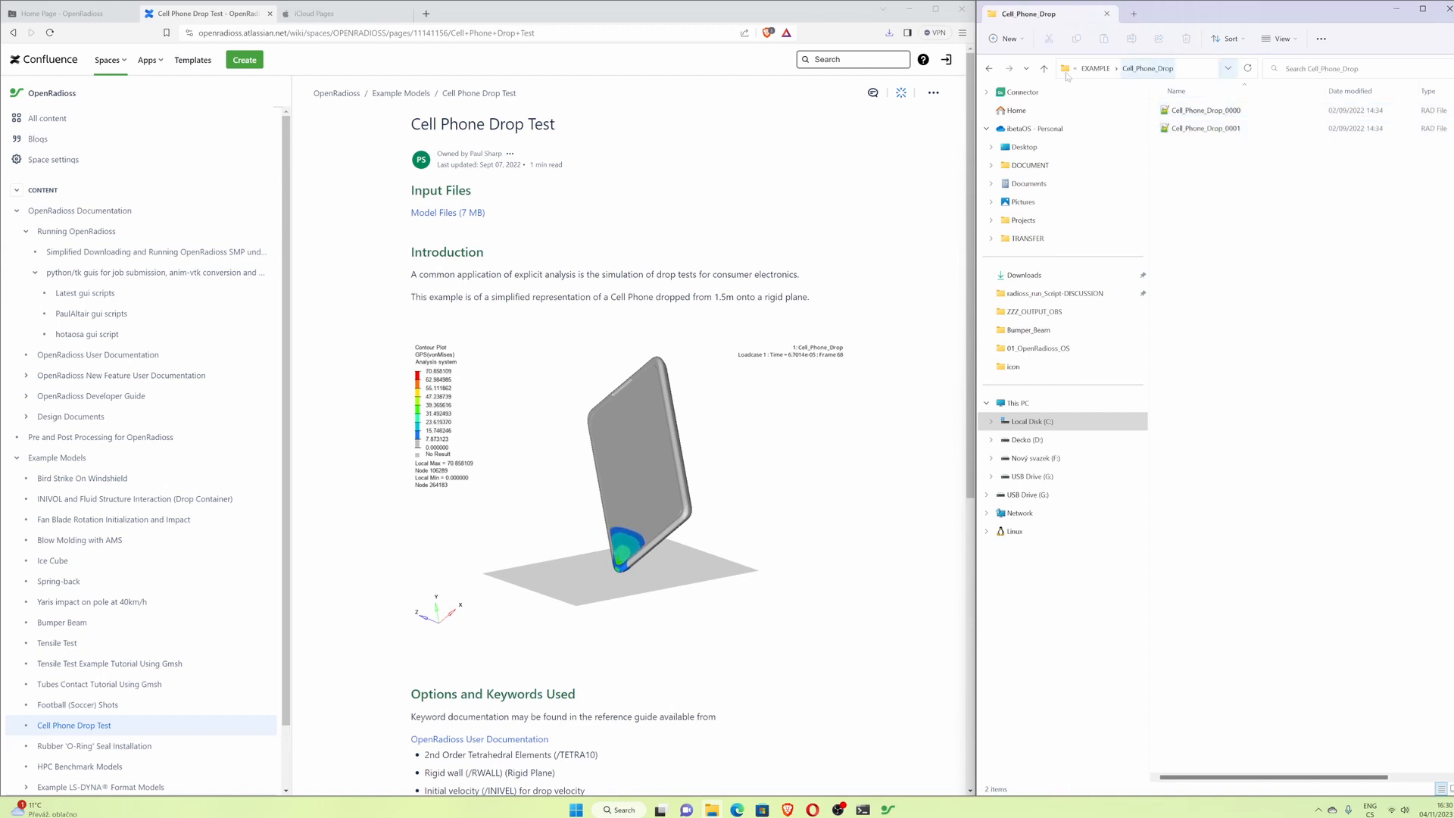
# - Open the input file browser of the job submission GUI
pyautogui.click(913, 13)
pyautogui.click(1398, 9)
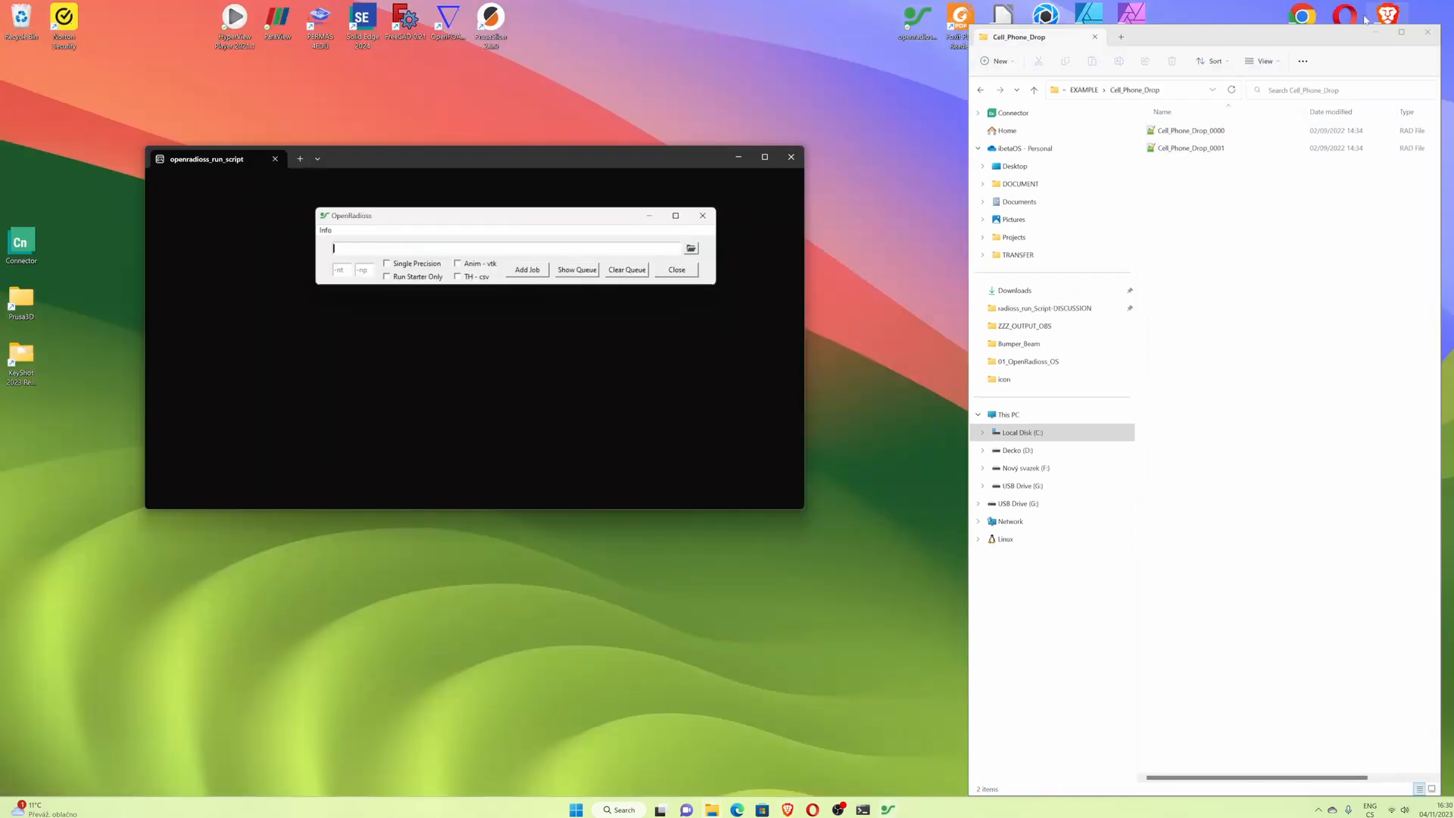
pyautogui.click(691, 249)
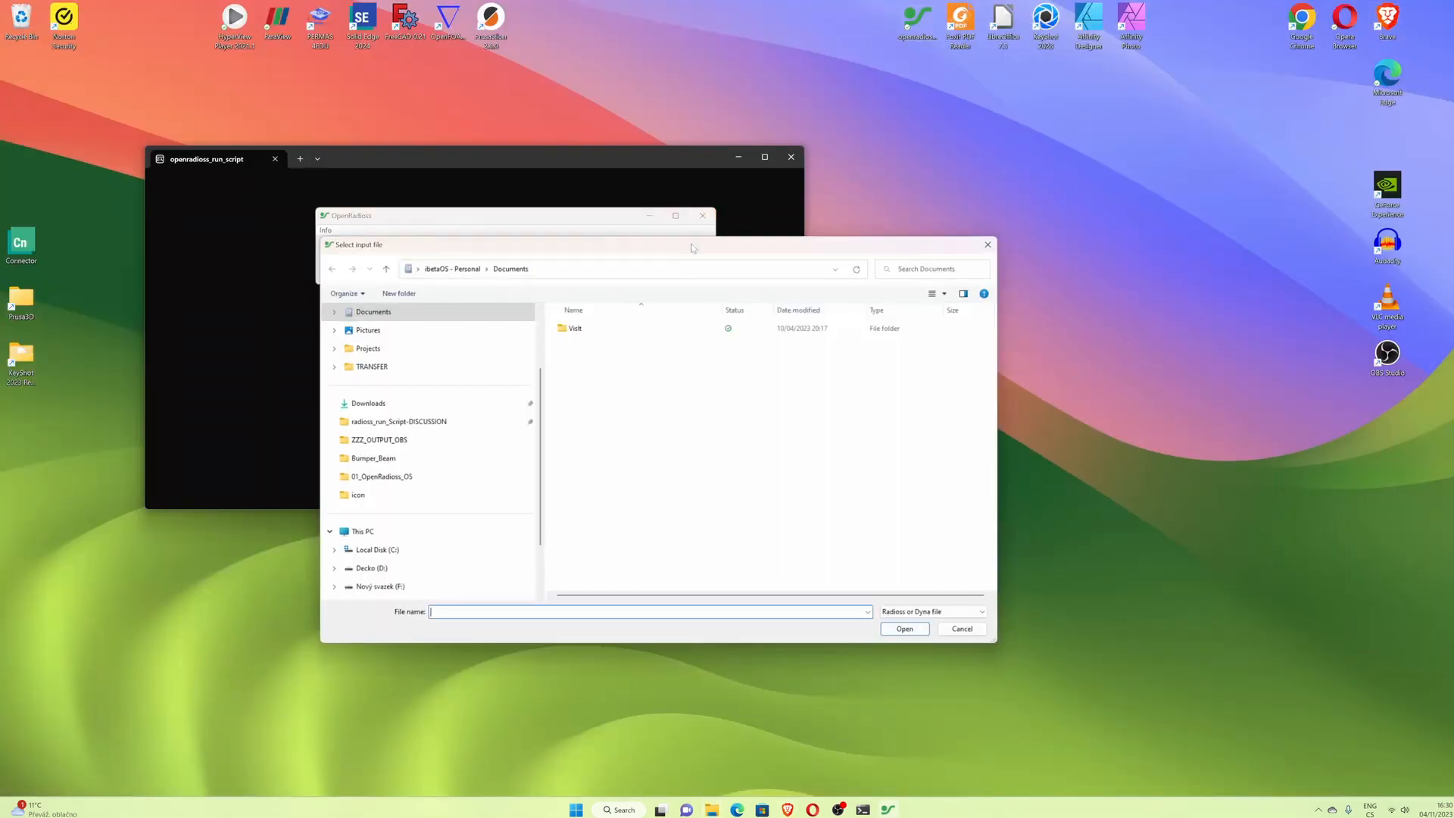
# - Select Cell_Phone_Drop_0000.rad from C:\01_OpenRadioss_OS\EXAMPLE\Cell_Phone_Drop as the input file
pyautogui.moveTo(691, 248); pyautogui.dragTo(869, 255)
pyautogui.click(555, 556)
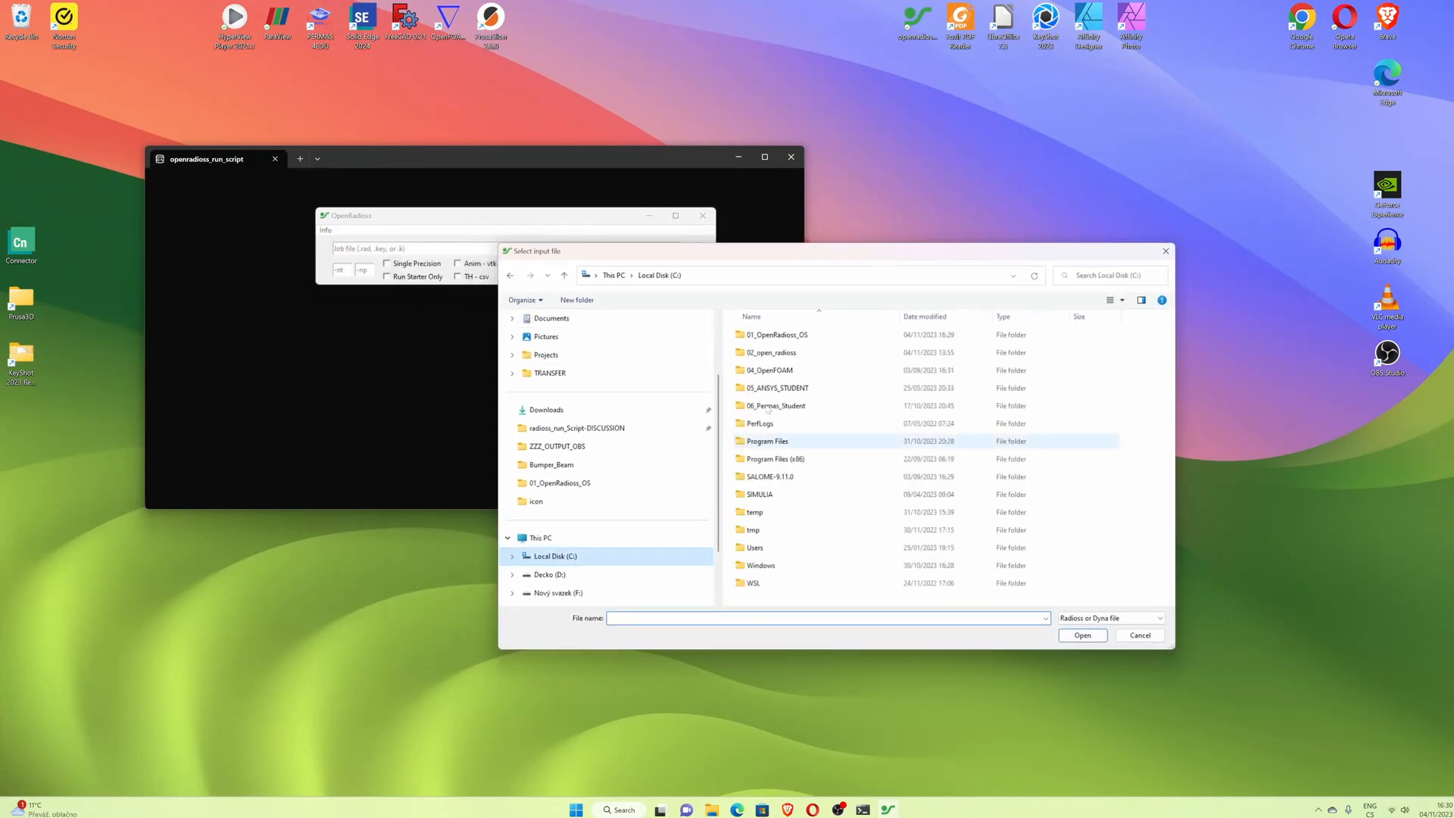
pyautogui.doubleClick(786, 340)
pyautogui.doubleClick(786, 340)
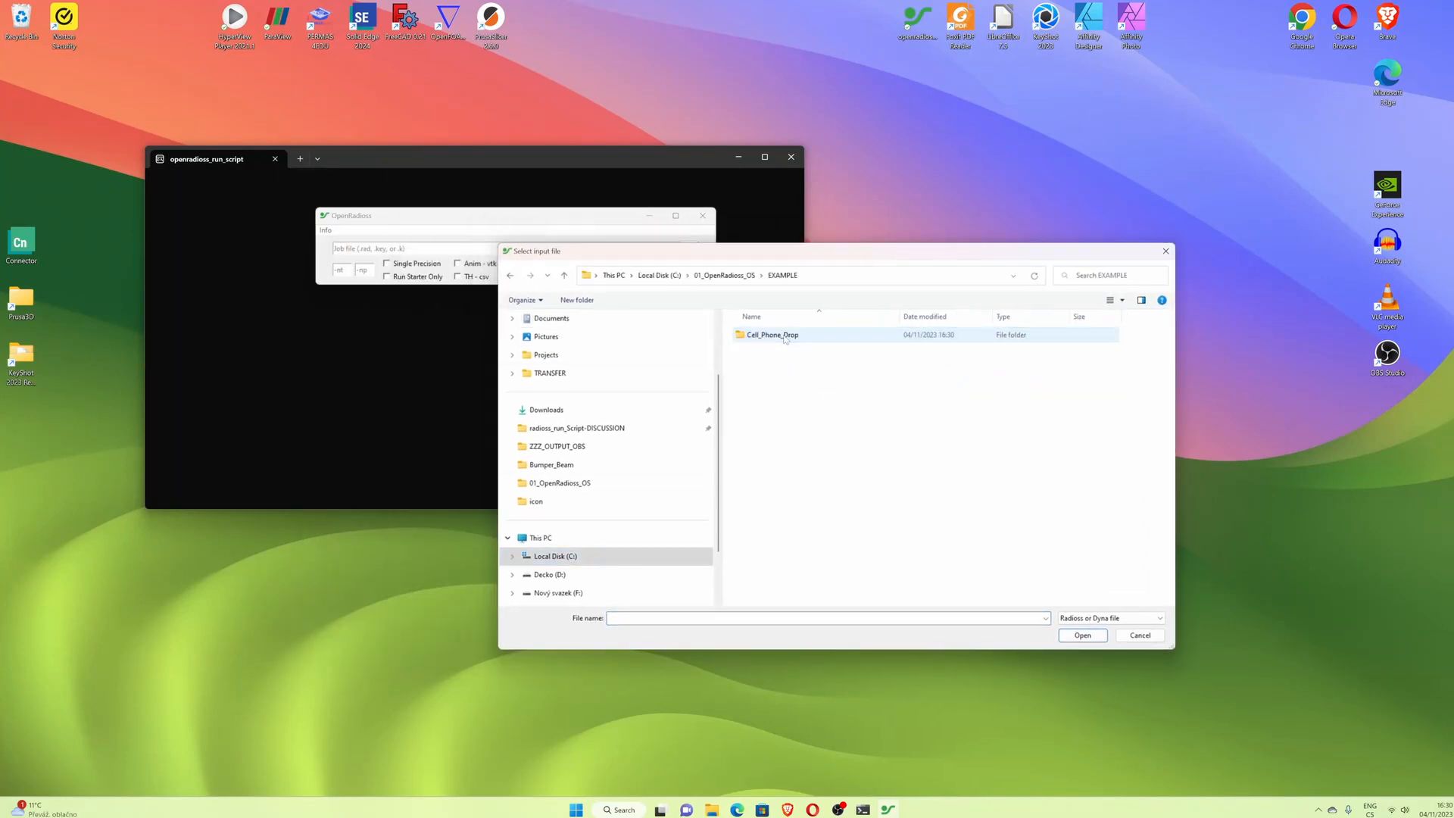
pyautogui.doubleClick(789, 337)
pyautogui.doubleClick(780, 334)
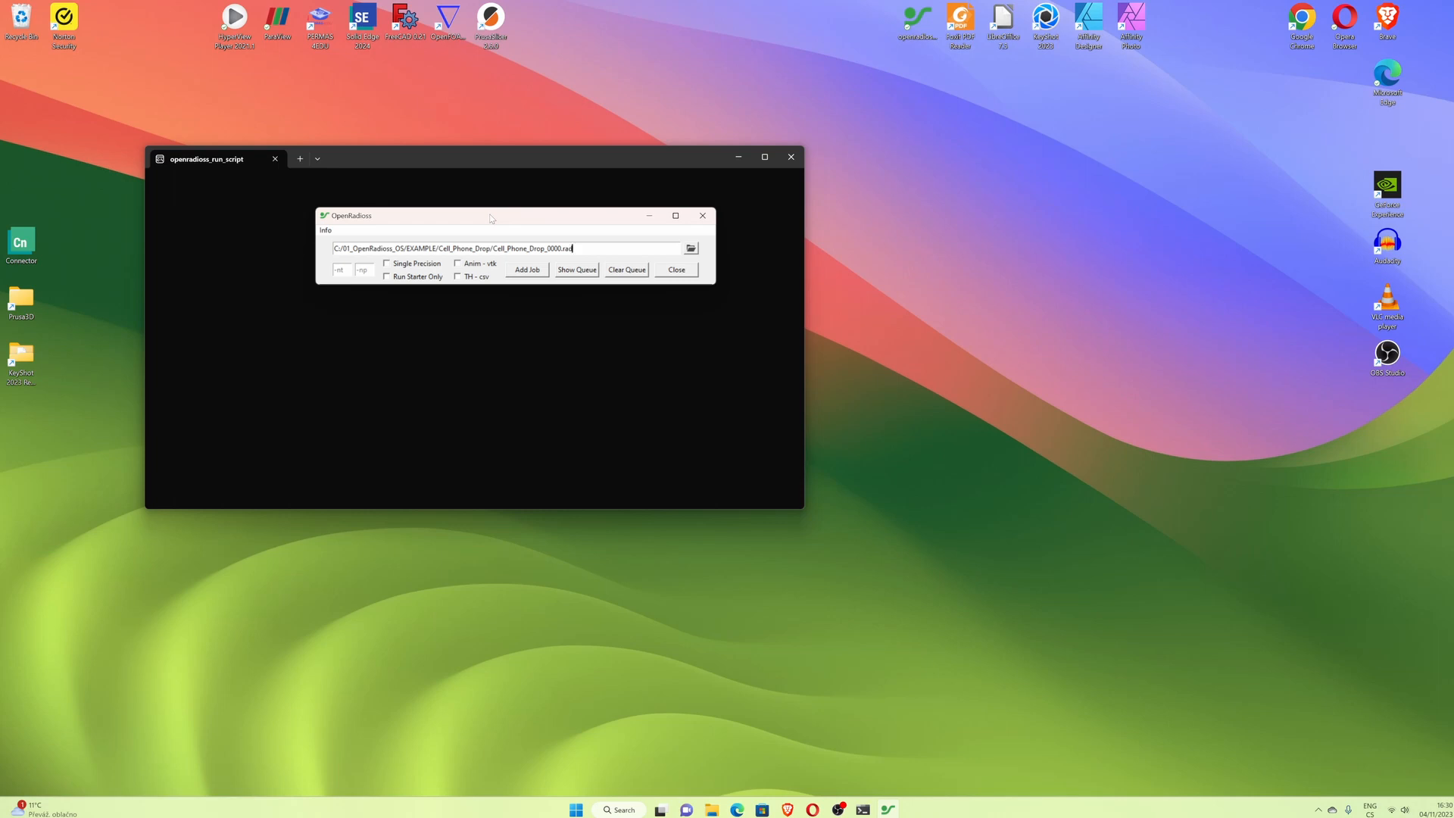
# - Open Cell_Phone_Drop_0001.rad in a text editor to review its /ANIM output requests
pyautogui.click(712, 809)
pyautogui.click(1200, 131)
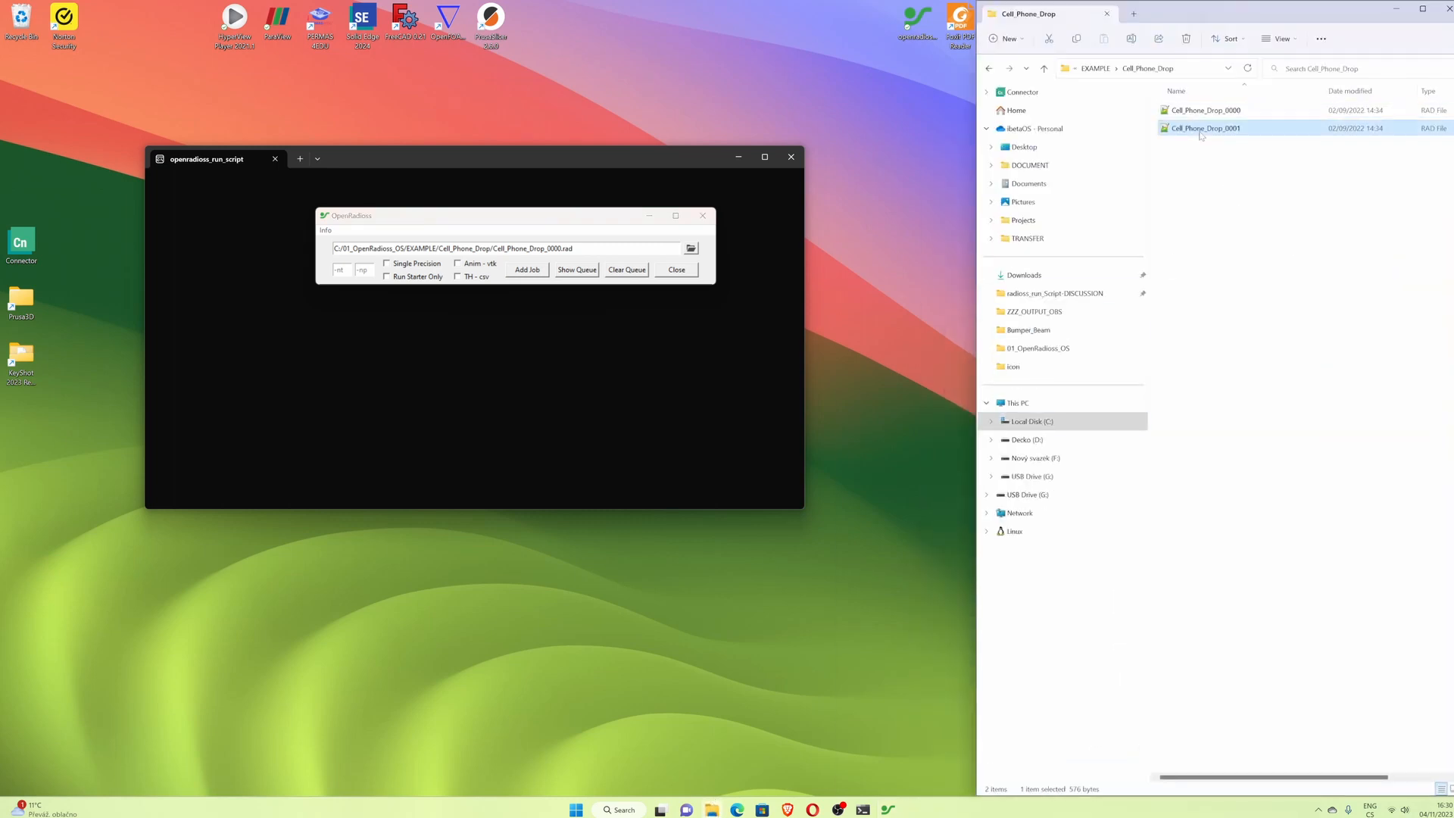
pyautogui.rightClick(1200, 130)
pyautogui.click(1193, 130)
pyautogui.doubleClick(1192, 129)
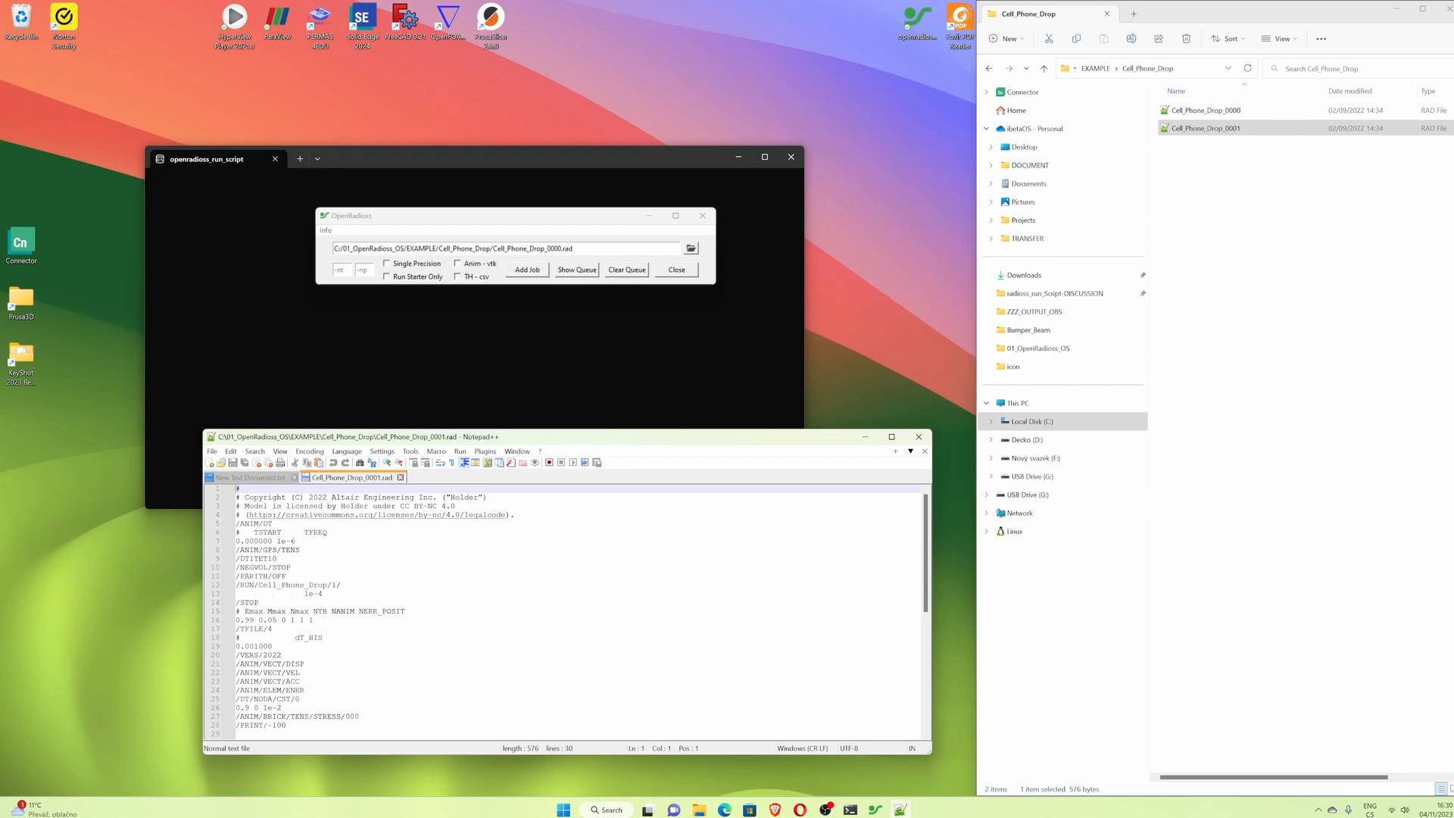
pyautogui.scroll(-1, 565, 606)
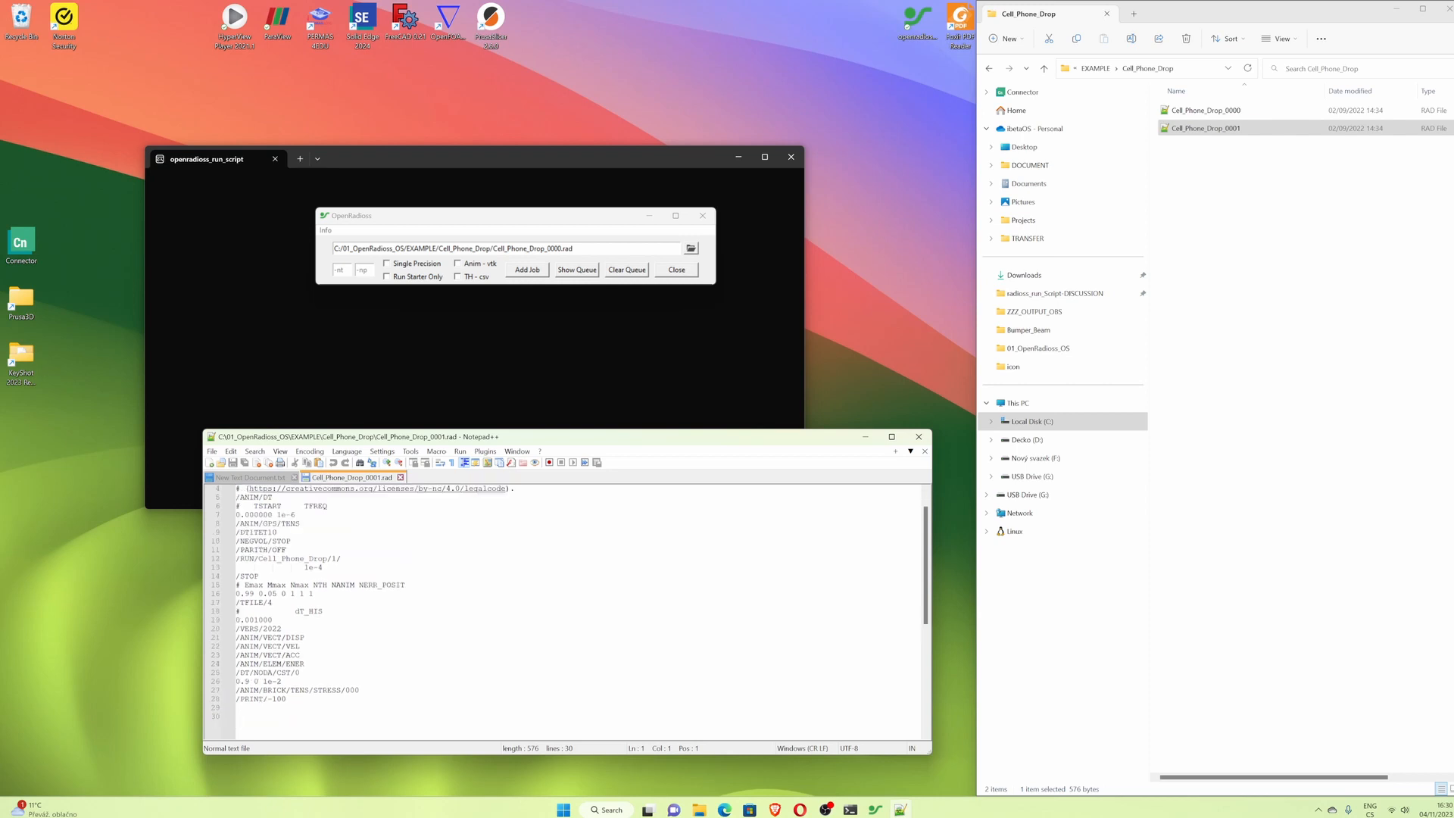
pyautogui.moveTo(240, 637); pyautogui.dragTo(262, 637)
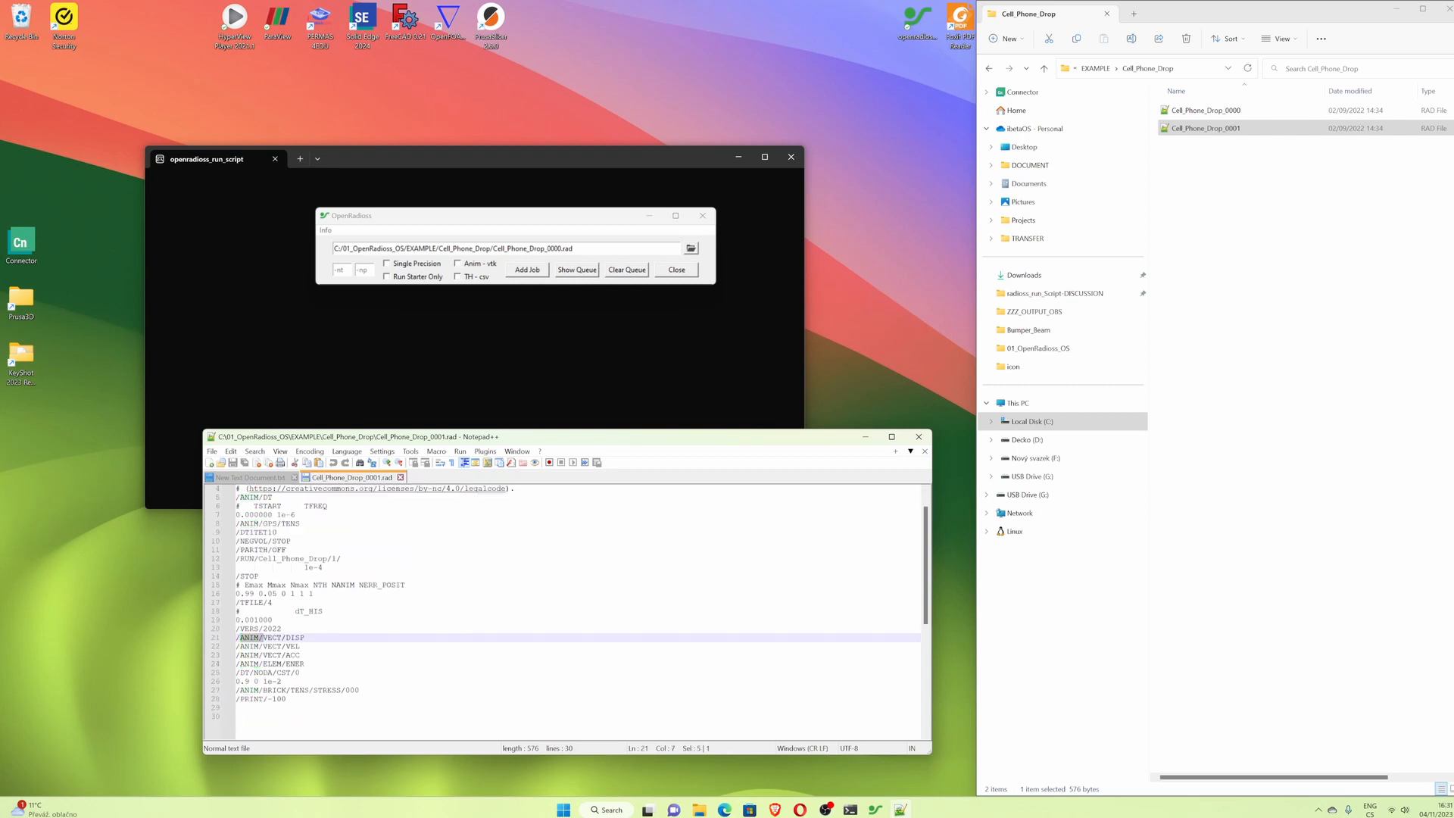
pyautogui.click(288, 655)
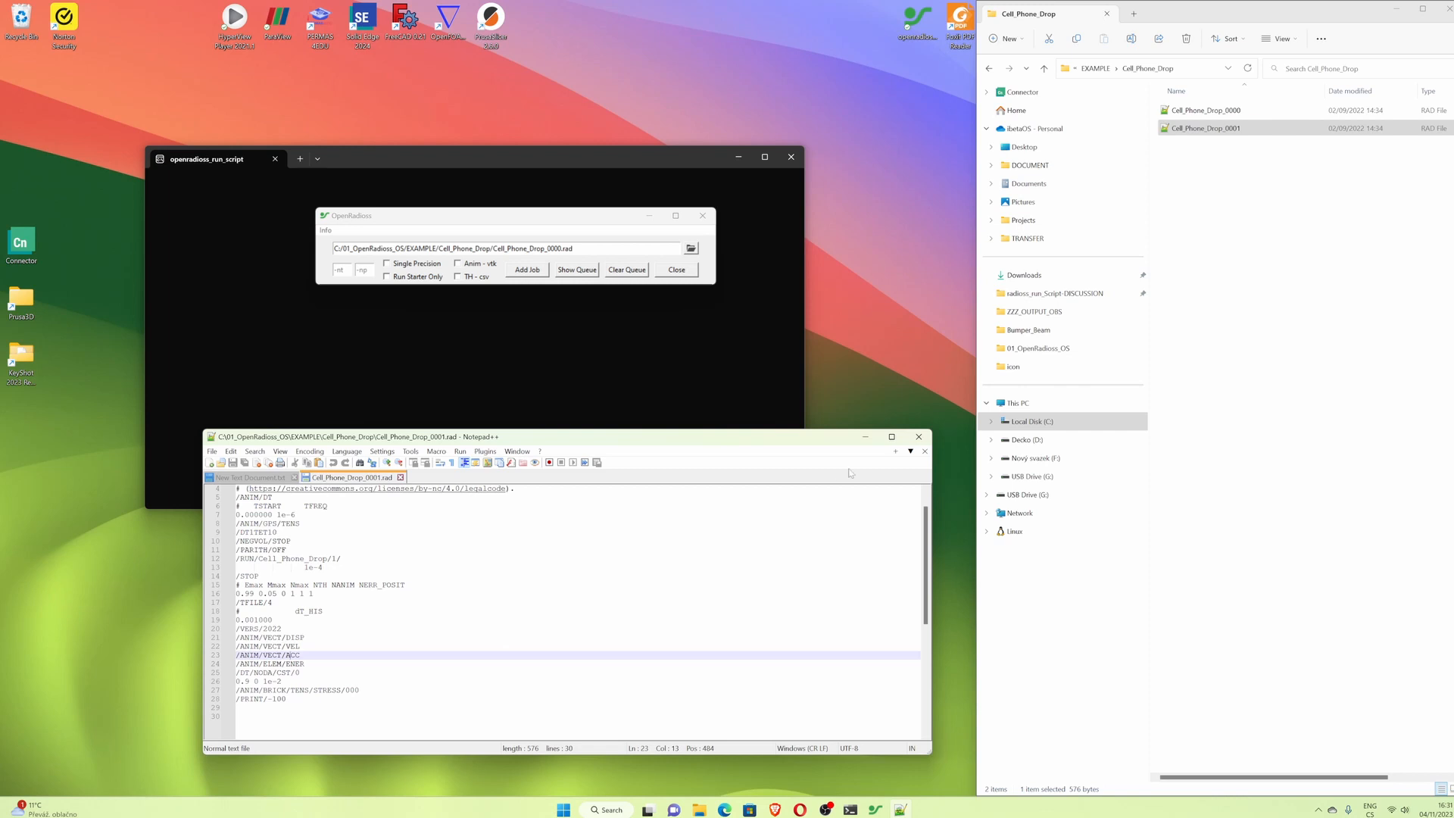
pyautogui.click(919, 436)
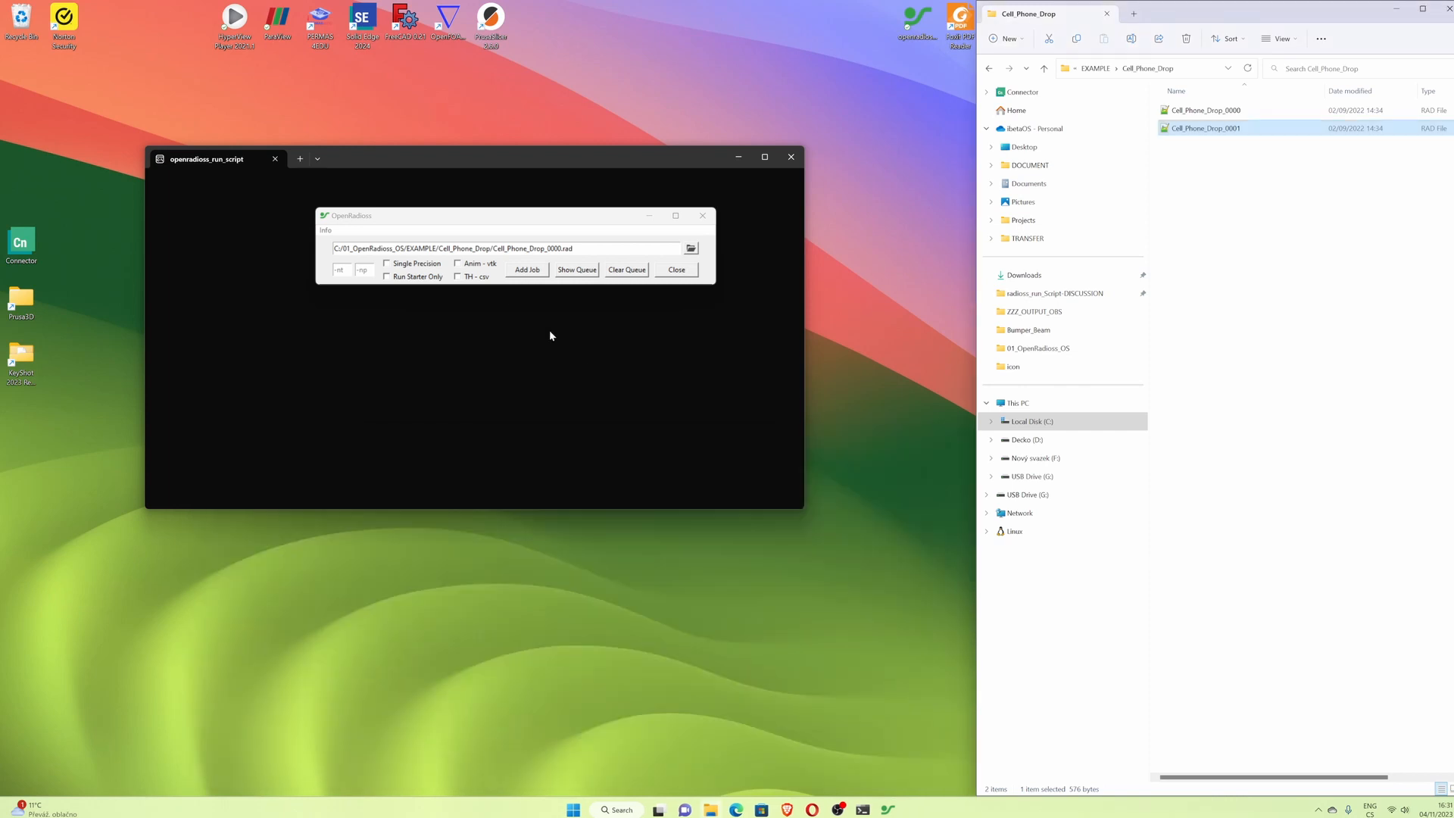
# - Submit the job with 40 threads and the Anim - vtk and TH - csv conversions enabled
pyautogui.click(458, 265)
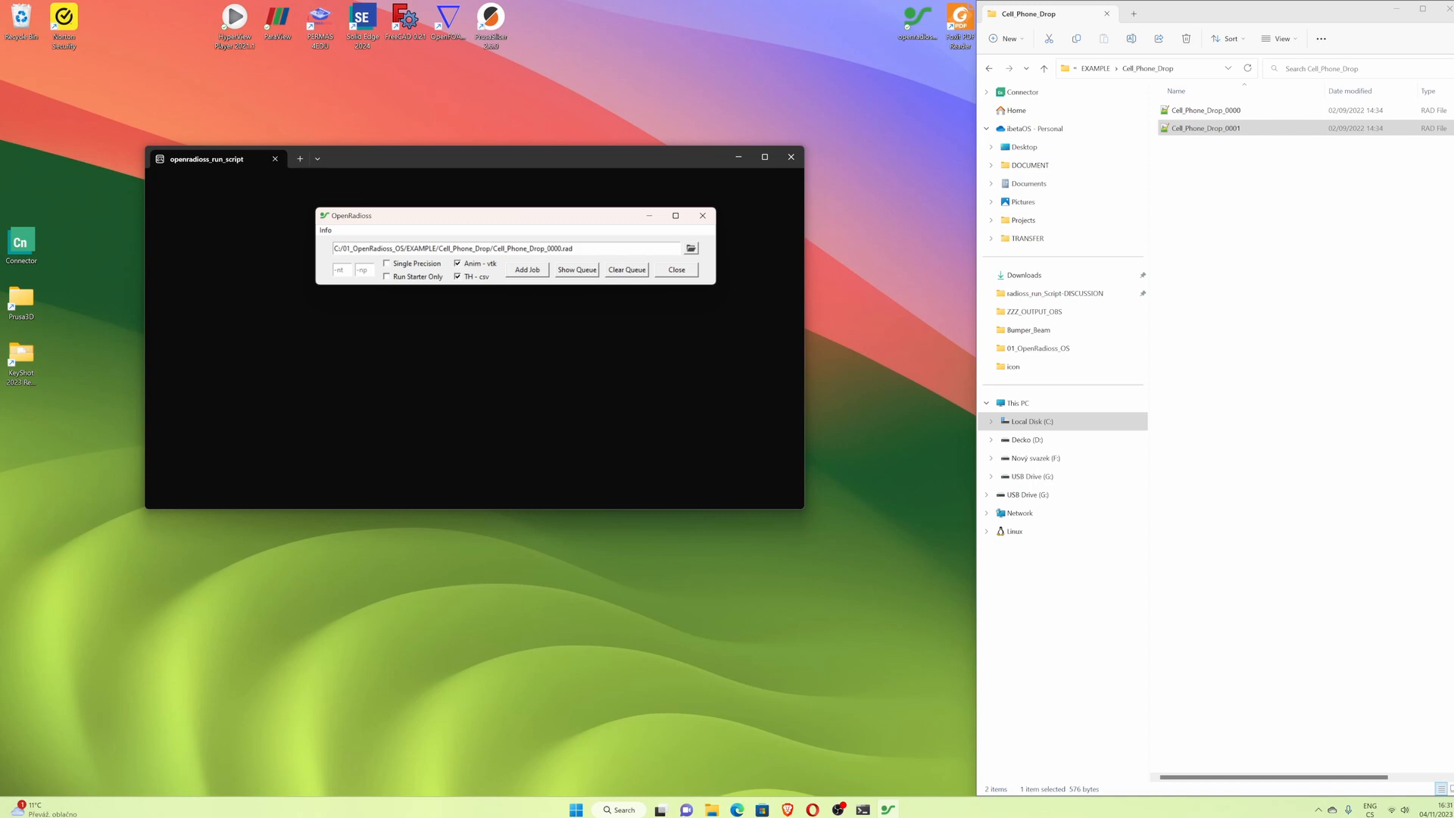
pyautogui.click(342, 269)
pyautogui.write('40')
pyautogui.click(530, 271)
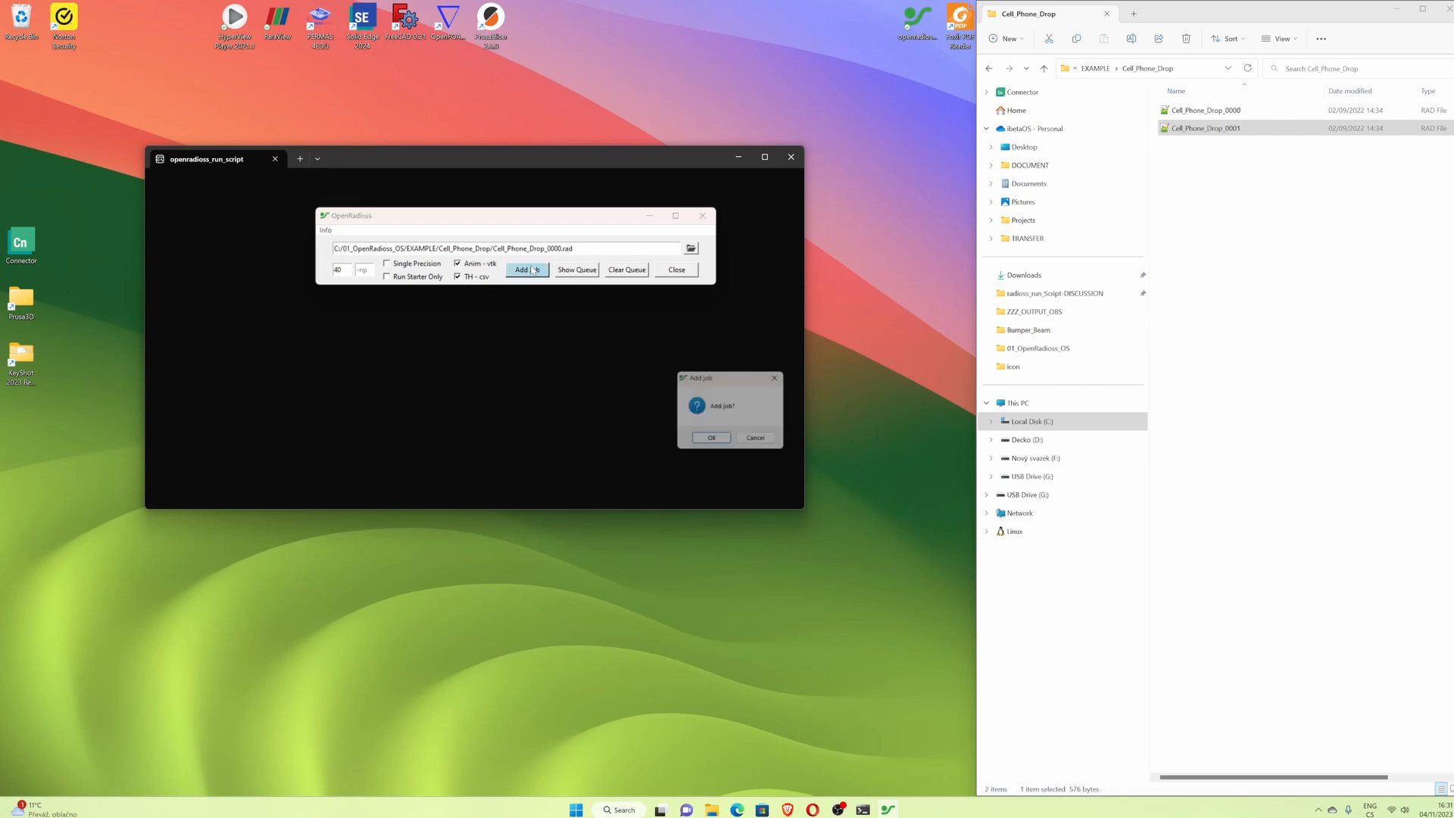
pyautogui.click(713, 442)
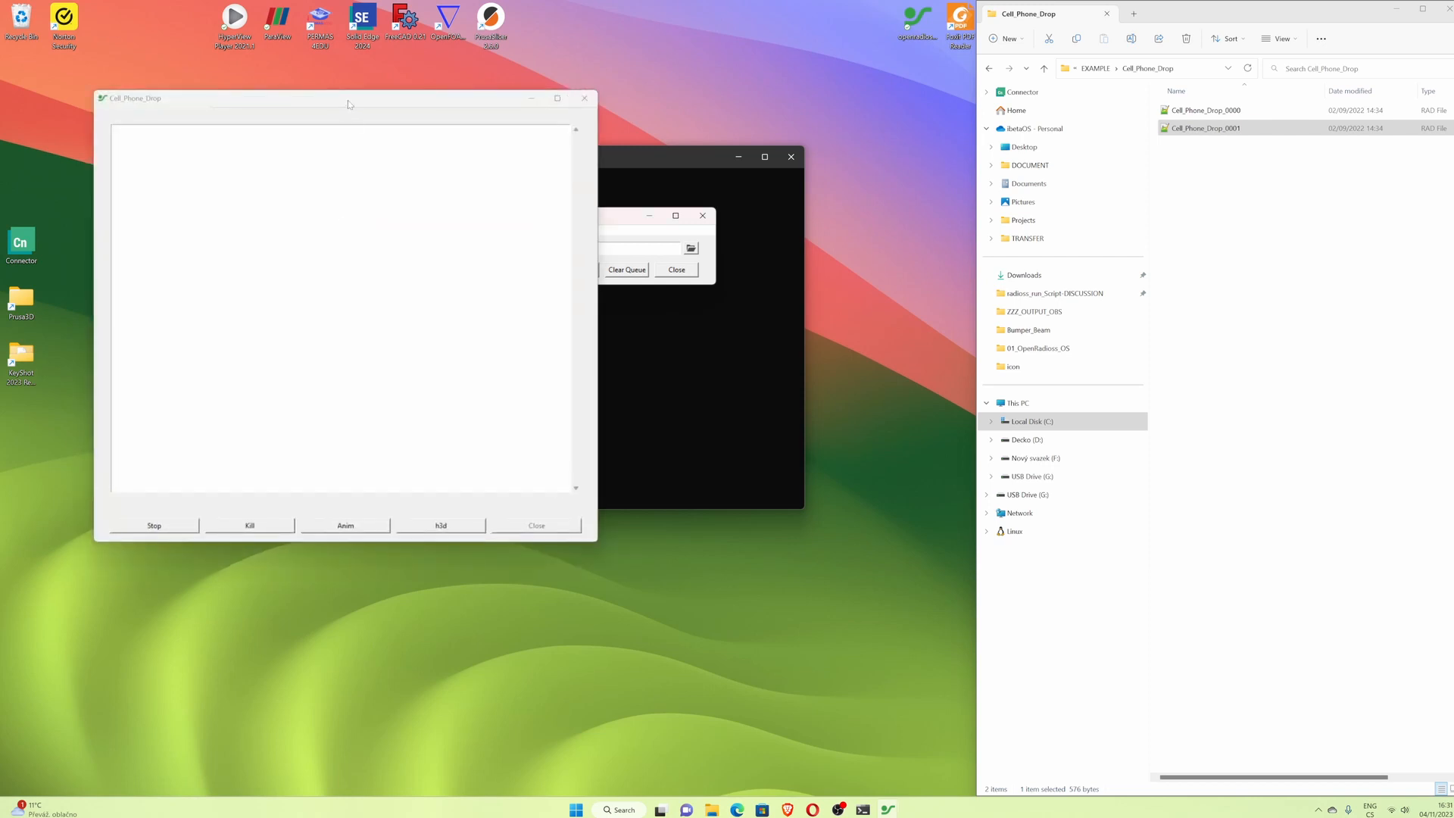
# - Allow the starter and engine programs to run in the antivirus prompts and enlarge the job window
pyautogui.moveTo(347, 102); pyautogui.dragTo(330, 84)
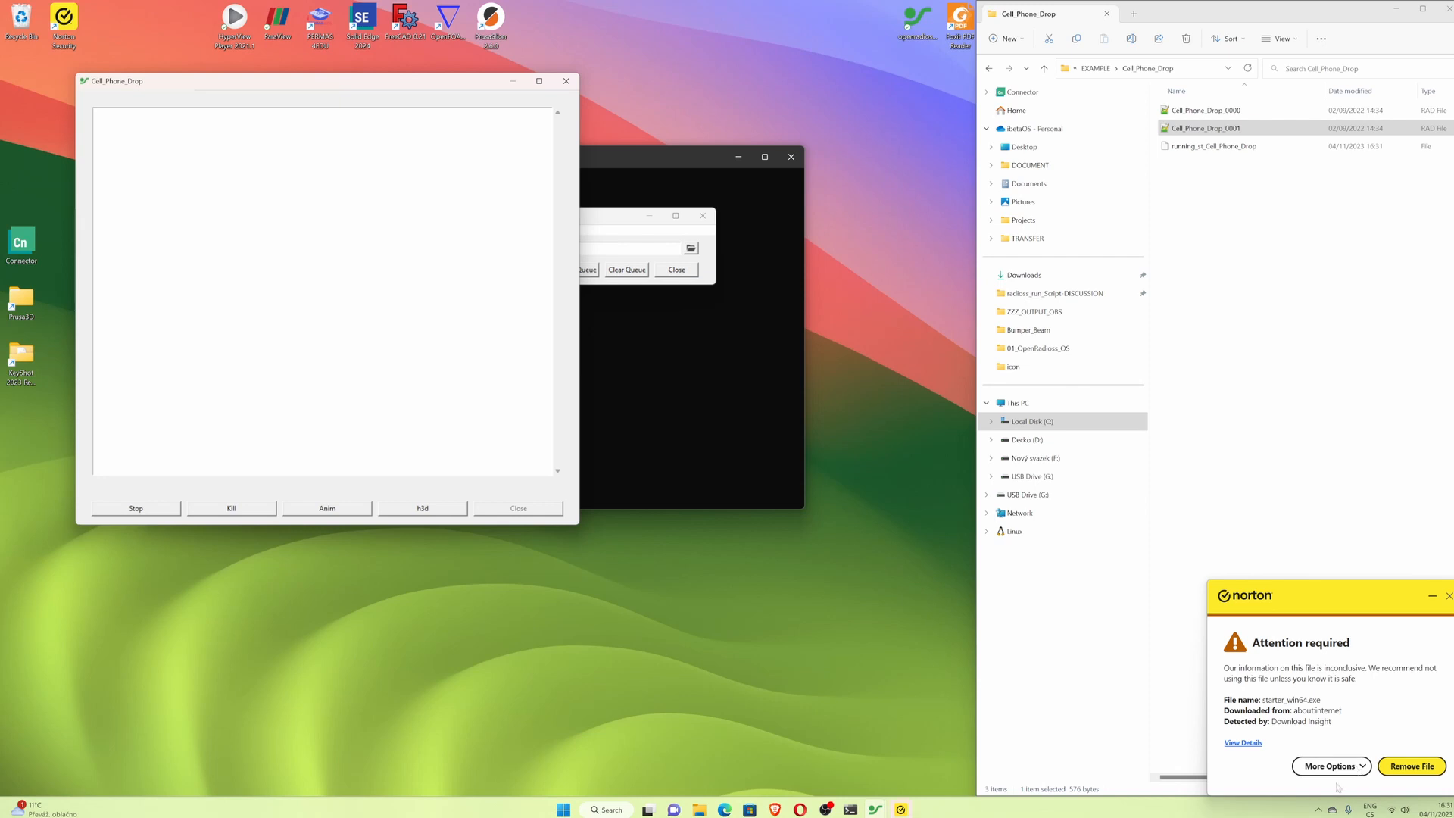
pyautogui.click(1348, 767)
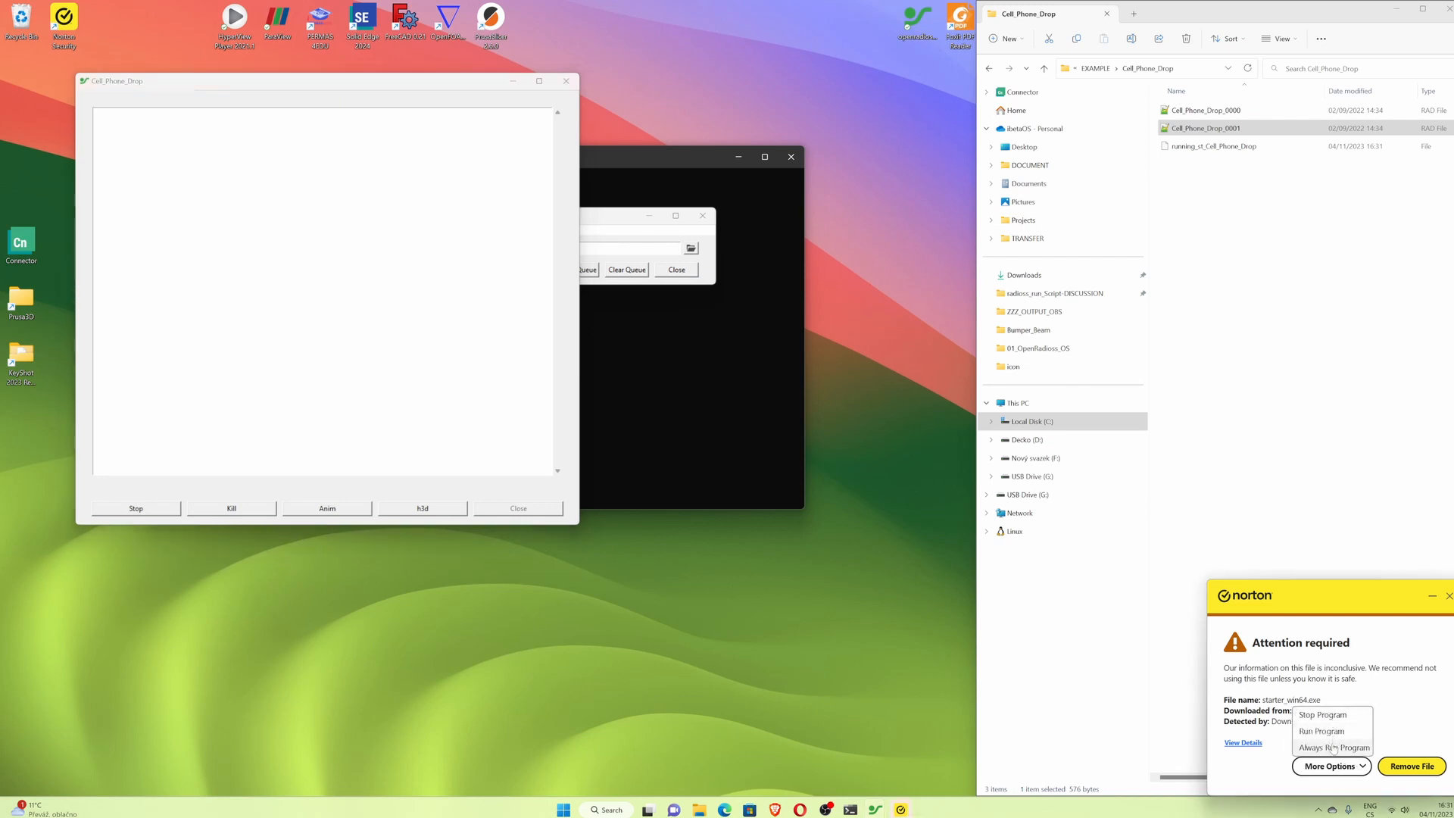
pyautogui.click(1333, 732)
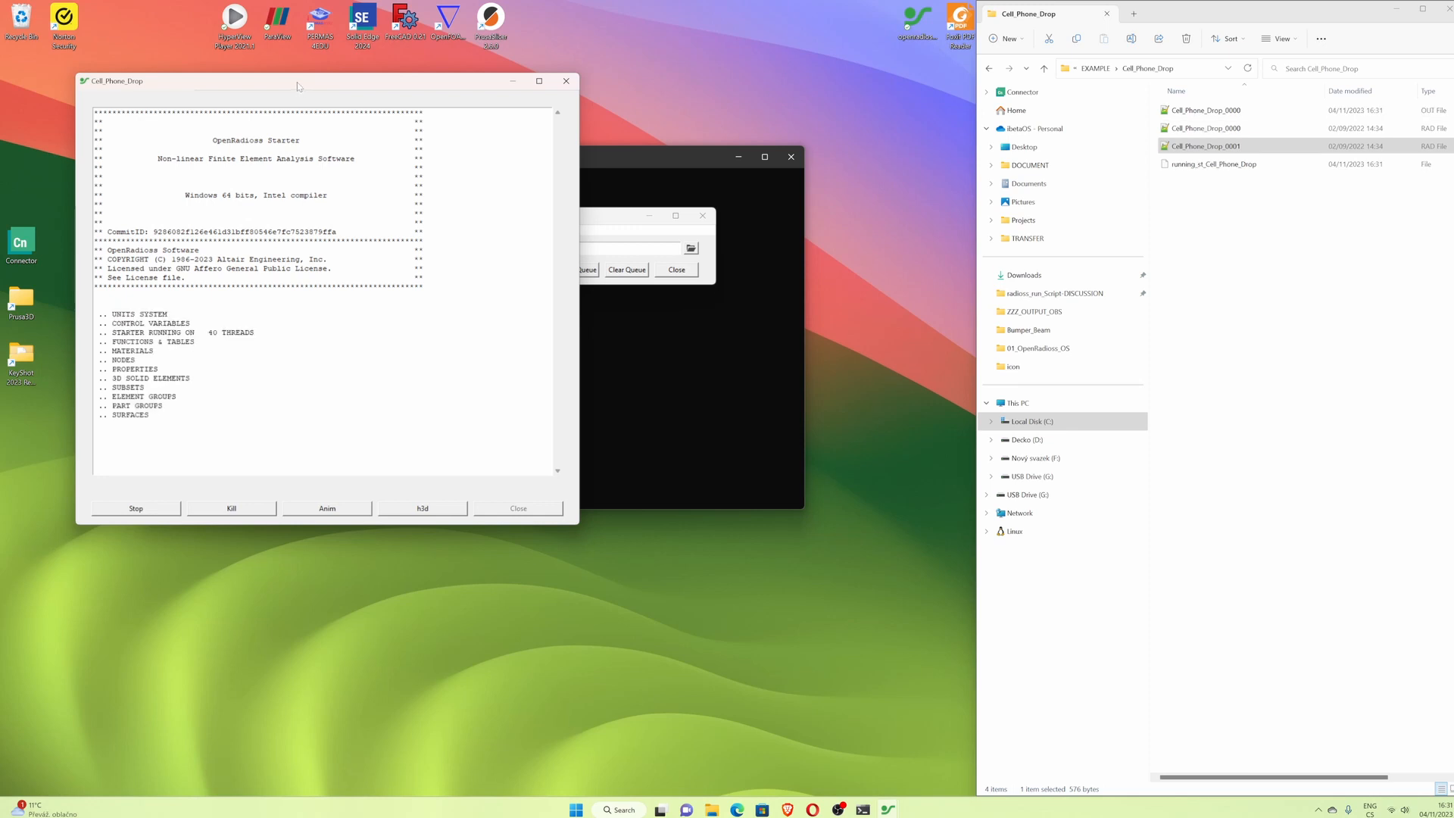
pyautogui.moveTo(297, 82); pyautogui.dragTo(290, 62)
pyautogui.moveTo(129, 509); pyautogui.dragTo(129, 765)
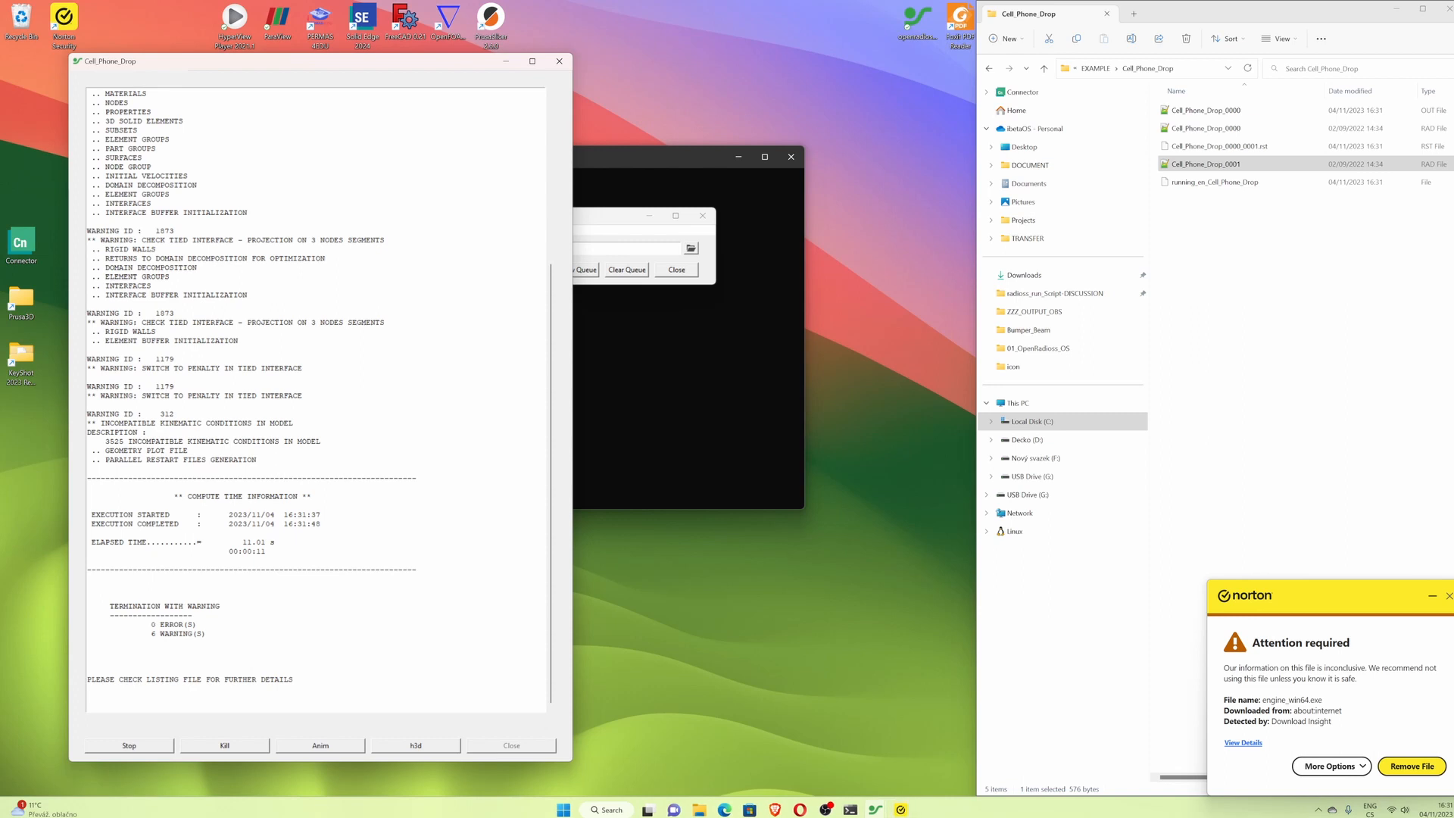
pyautogui.click(1342, 766)
pyautogui.click(1334, 748)
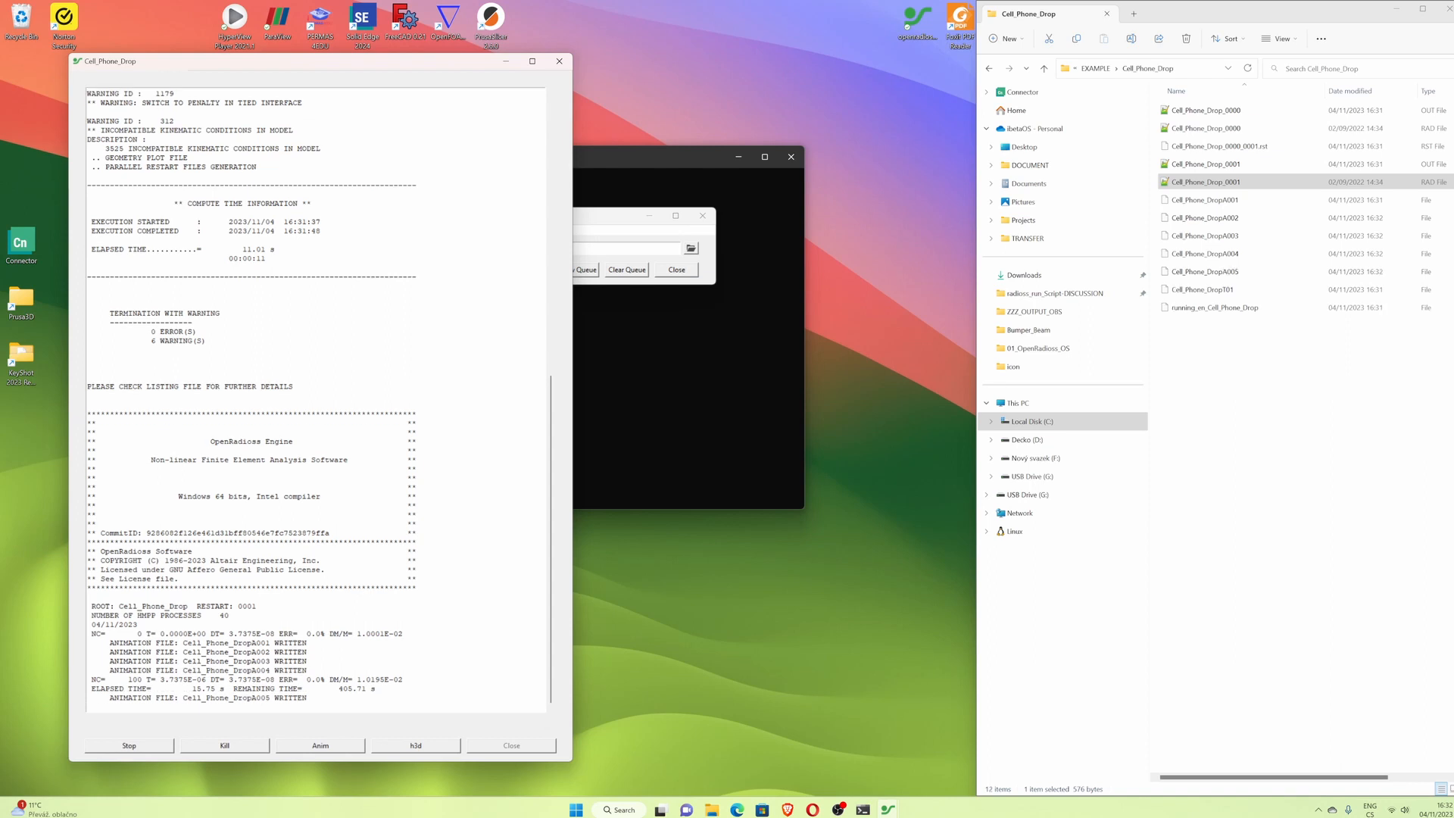
# - Write an animation file on demand while the simulation runs, and follow the run log
pyautogui.click(322, 745)
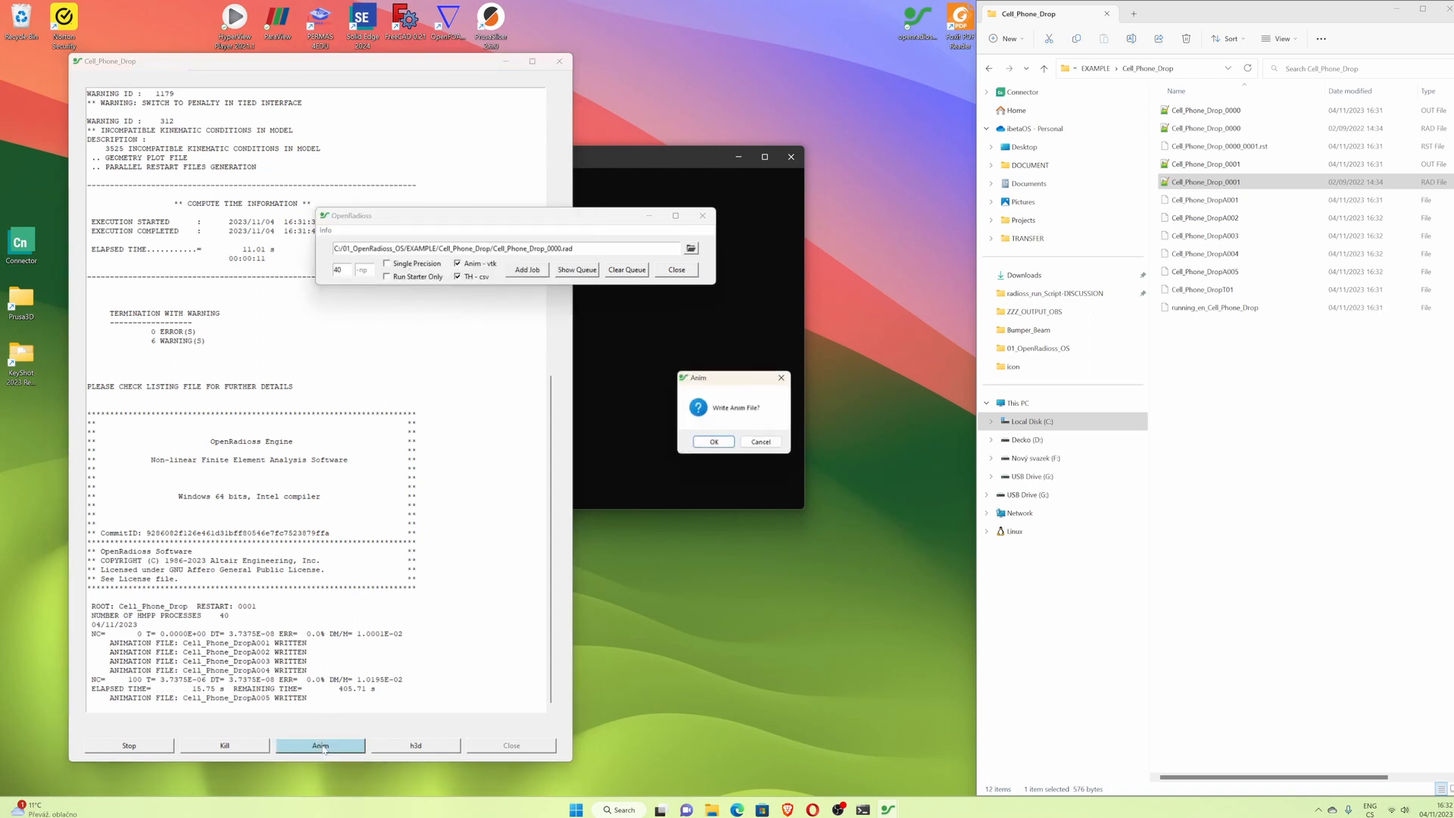
pyautogui.click(713, 442)
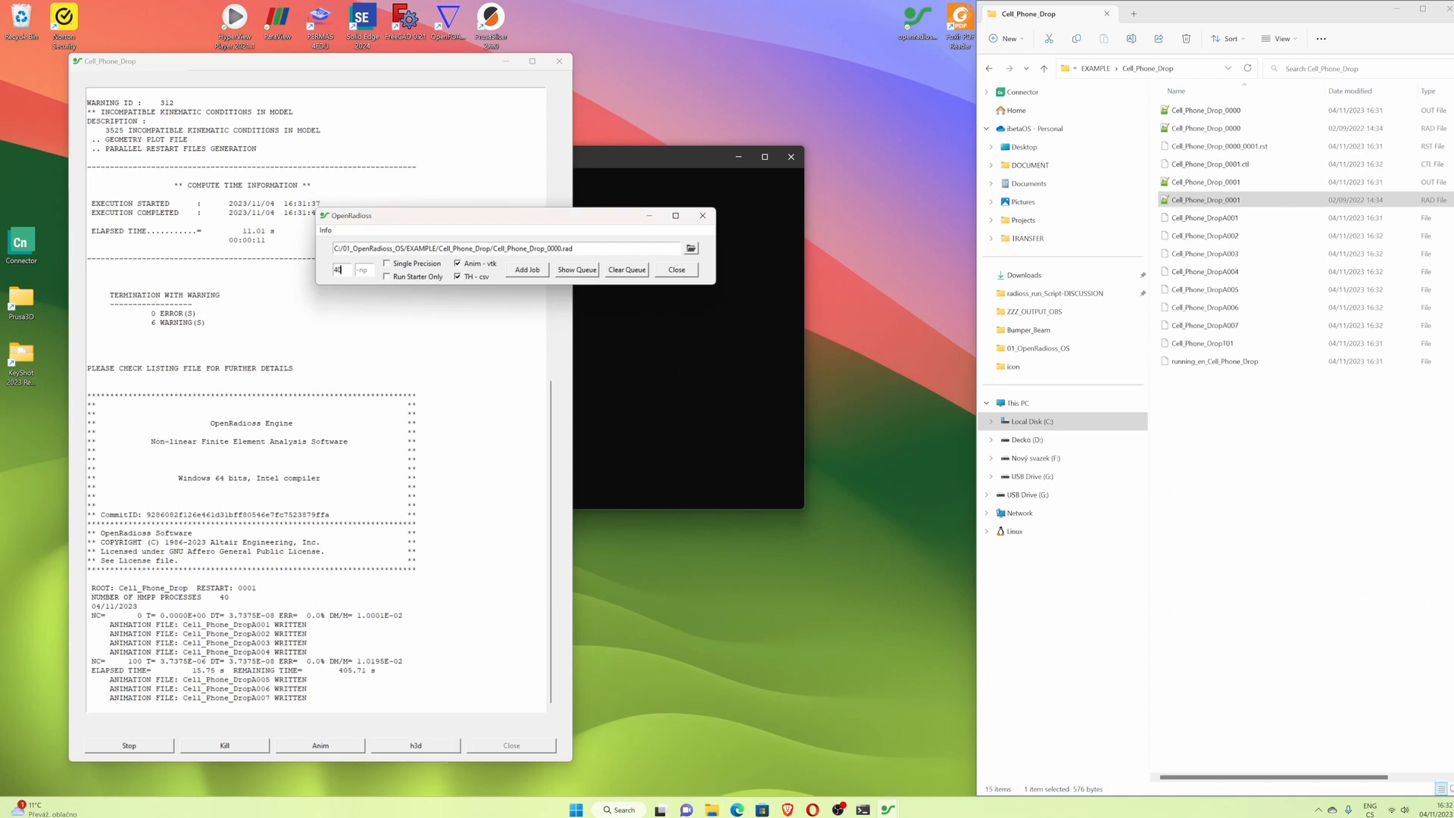
pyautogui.moveTo(500, 222); pyautogui.dragTo(656, 127)
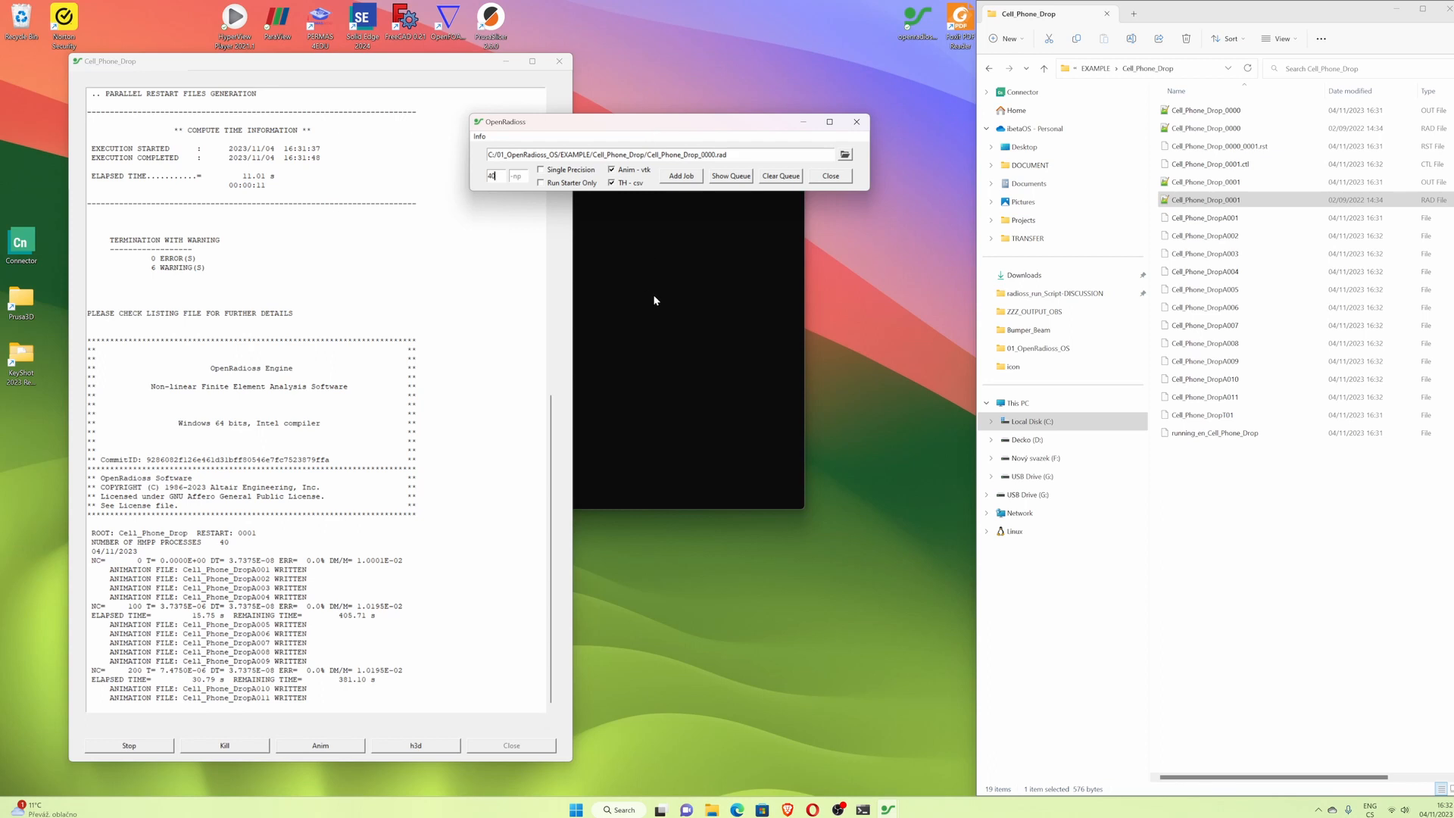
pyautogui.moveTo(652, 127); pyautogui.dragTo(679, 129)
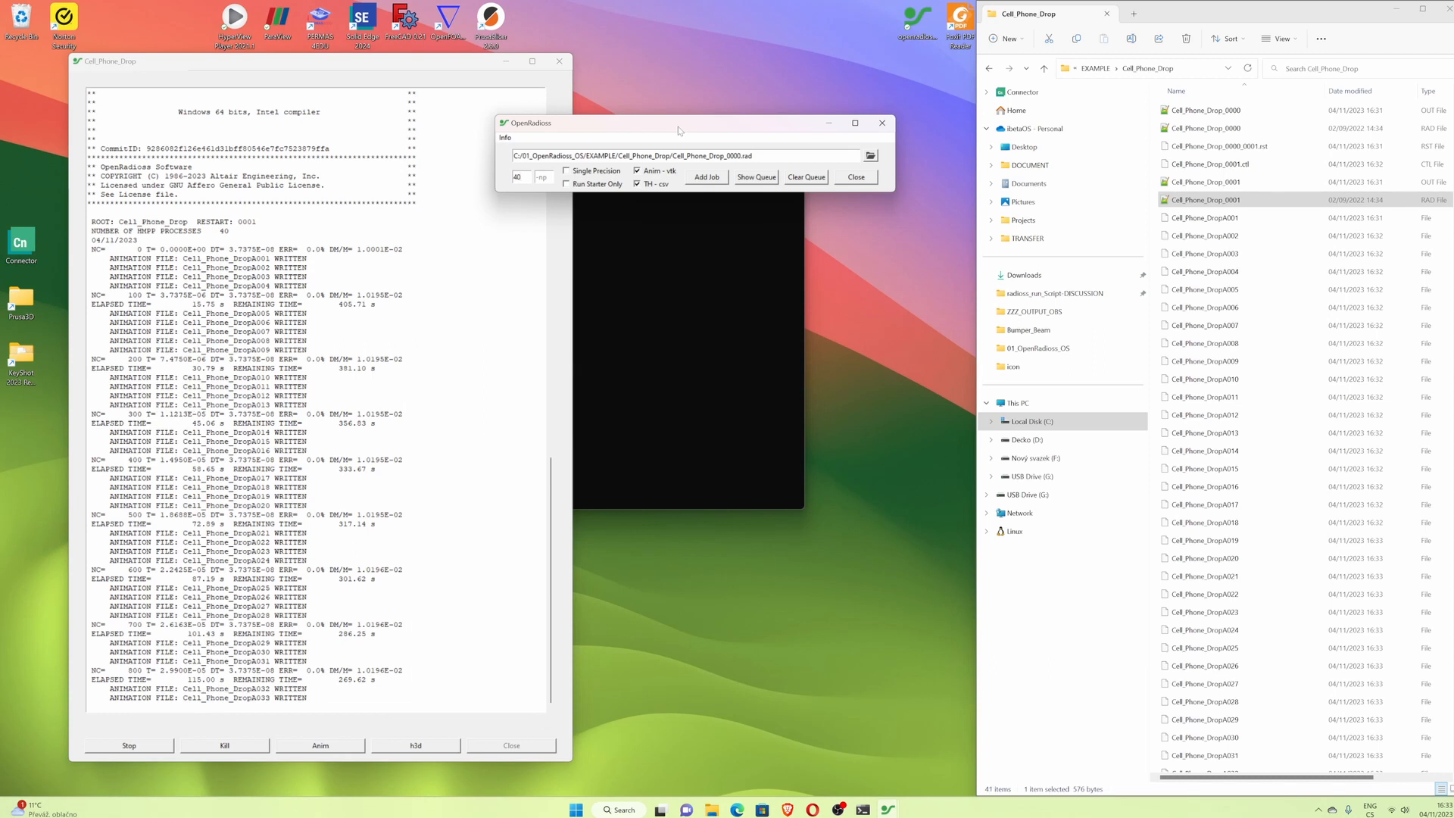
pyautogui.moveTo(670, 128); pyautogui.dragTo(664, 129)
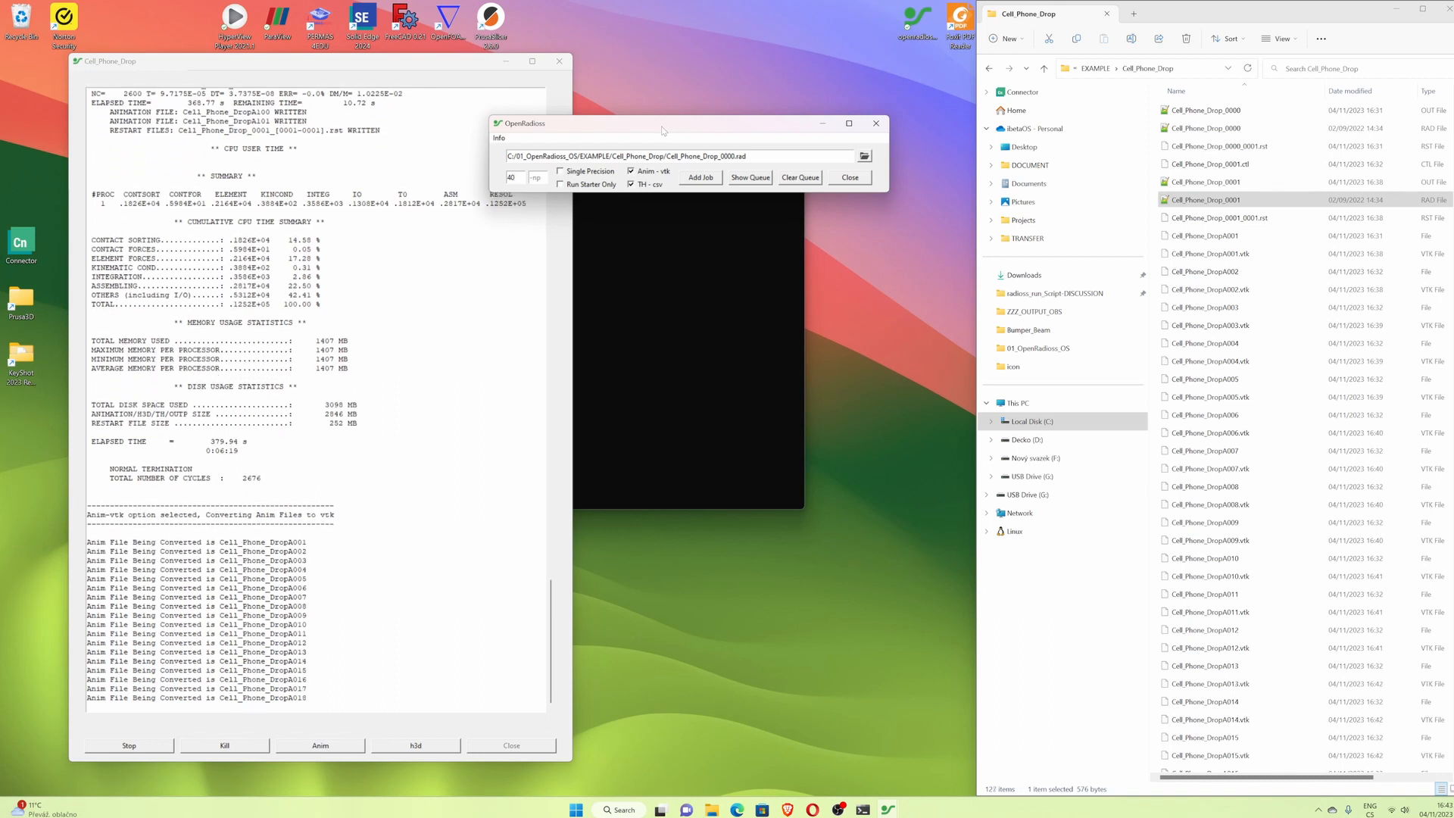
pyautogui.scroll(-20, 1260, 727)
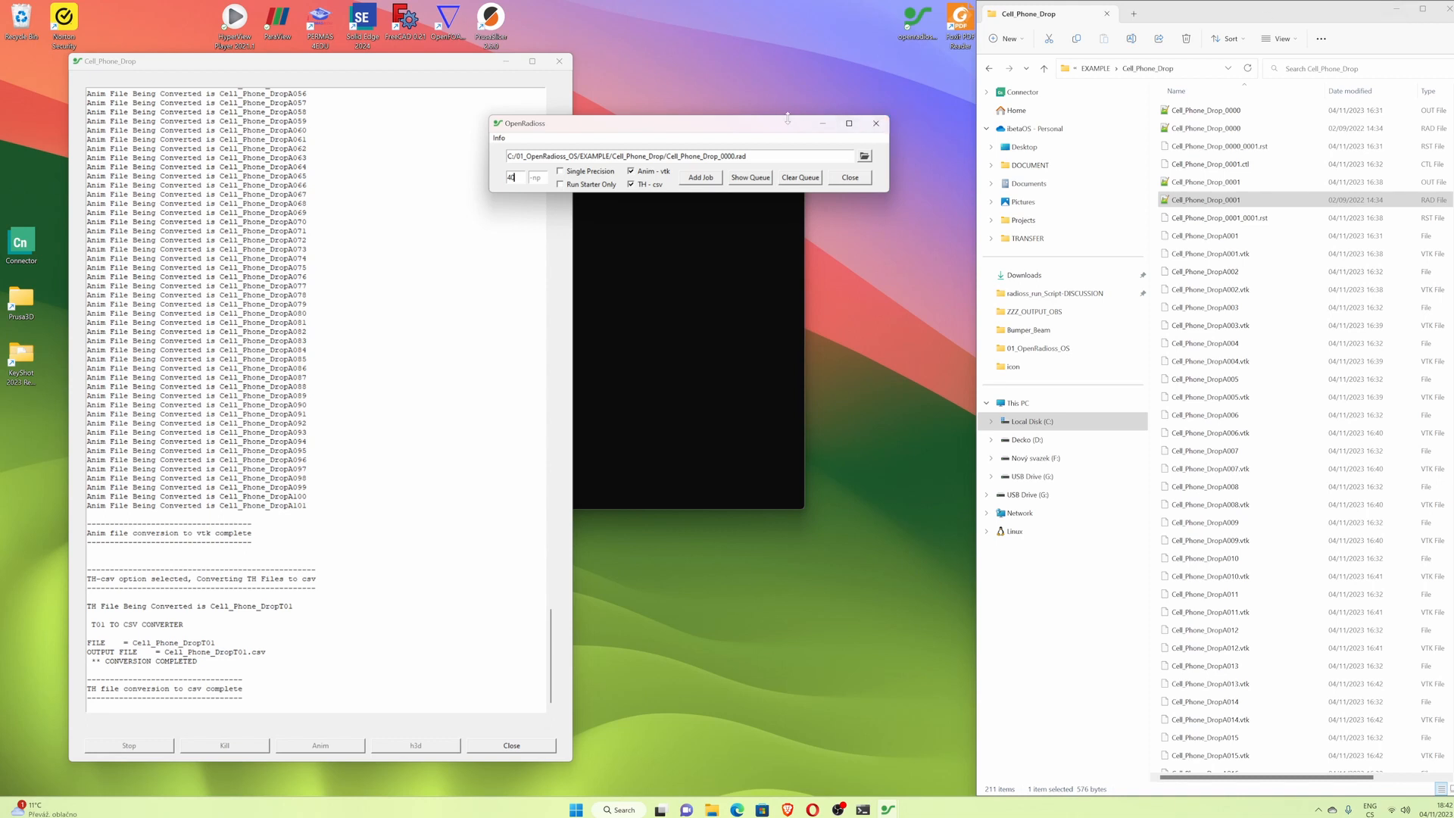
# - Minimize the open windows, launch ParaView, close its welcome screen and open the file browser
pyautogui.click(822, 124)
pyautogui.click(738, 157)
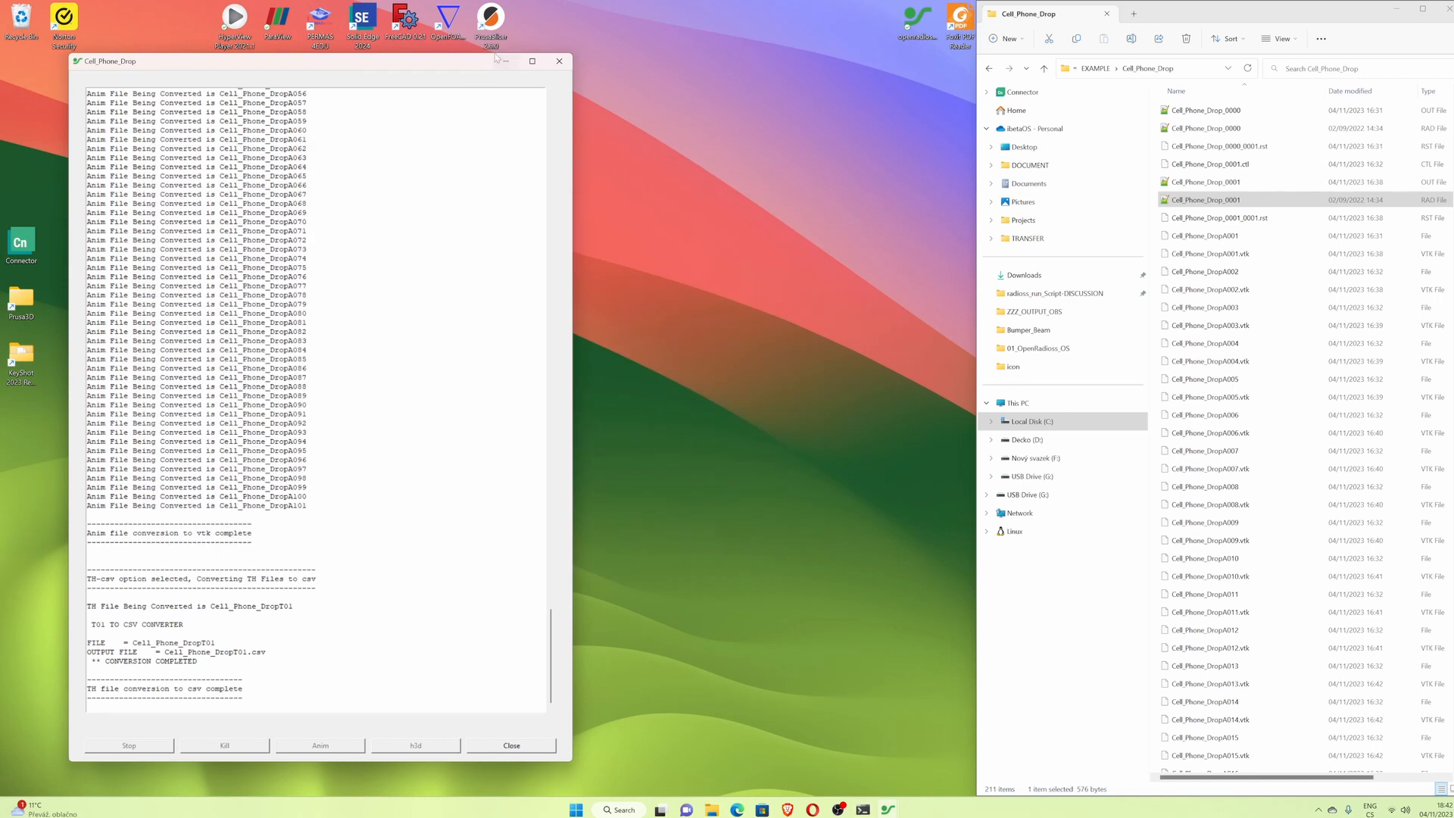
pyautogui.click(1395, 8)
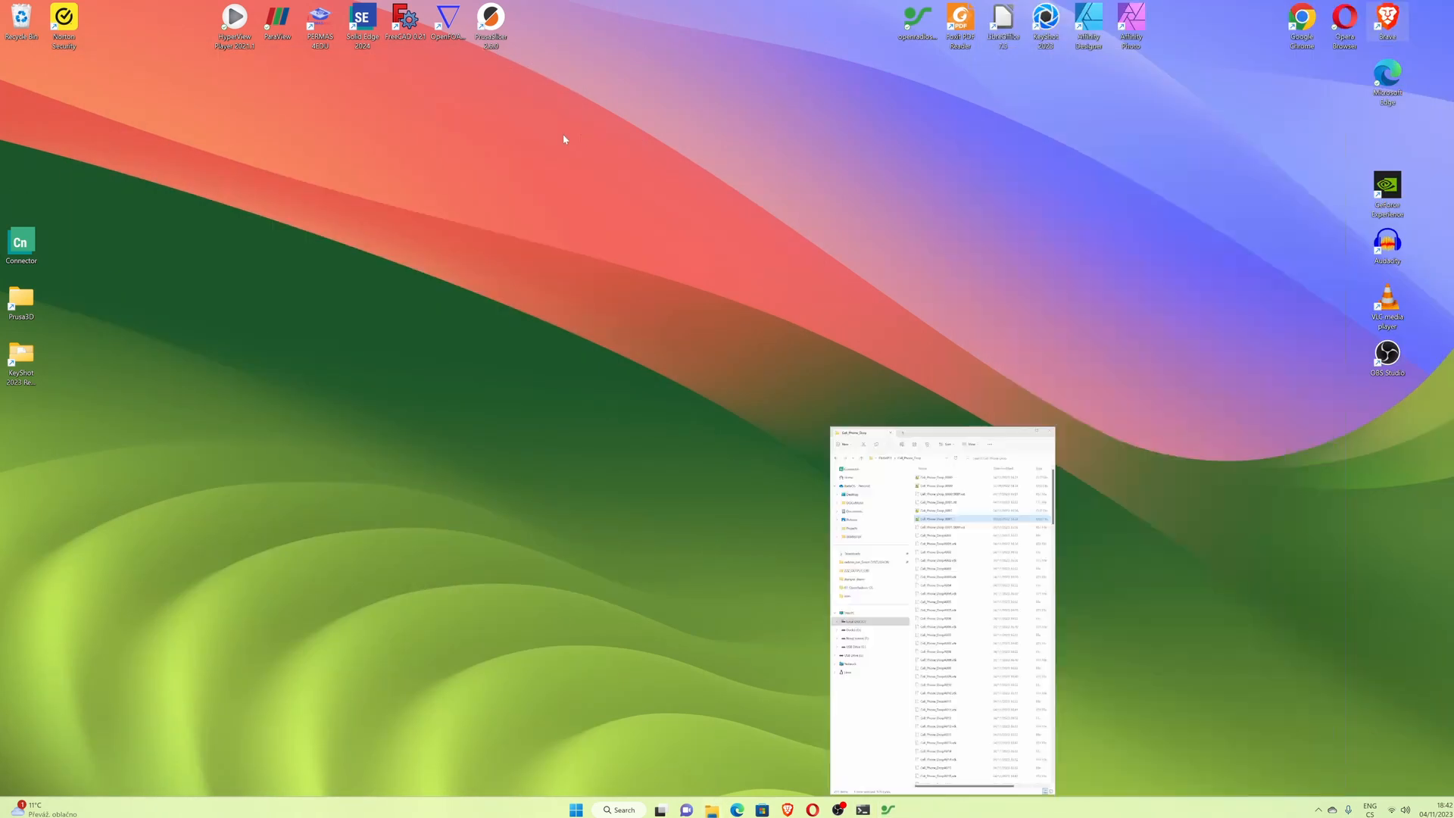
pyautogui.doubleClick(286, 25)
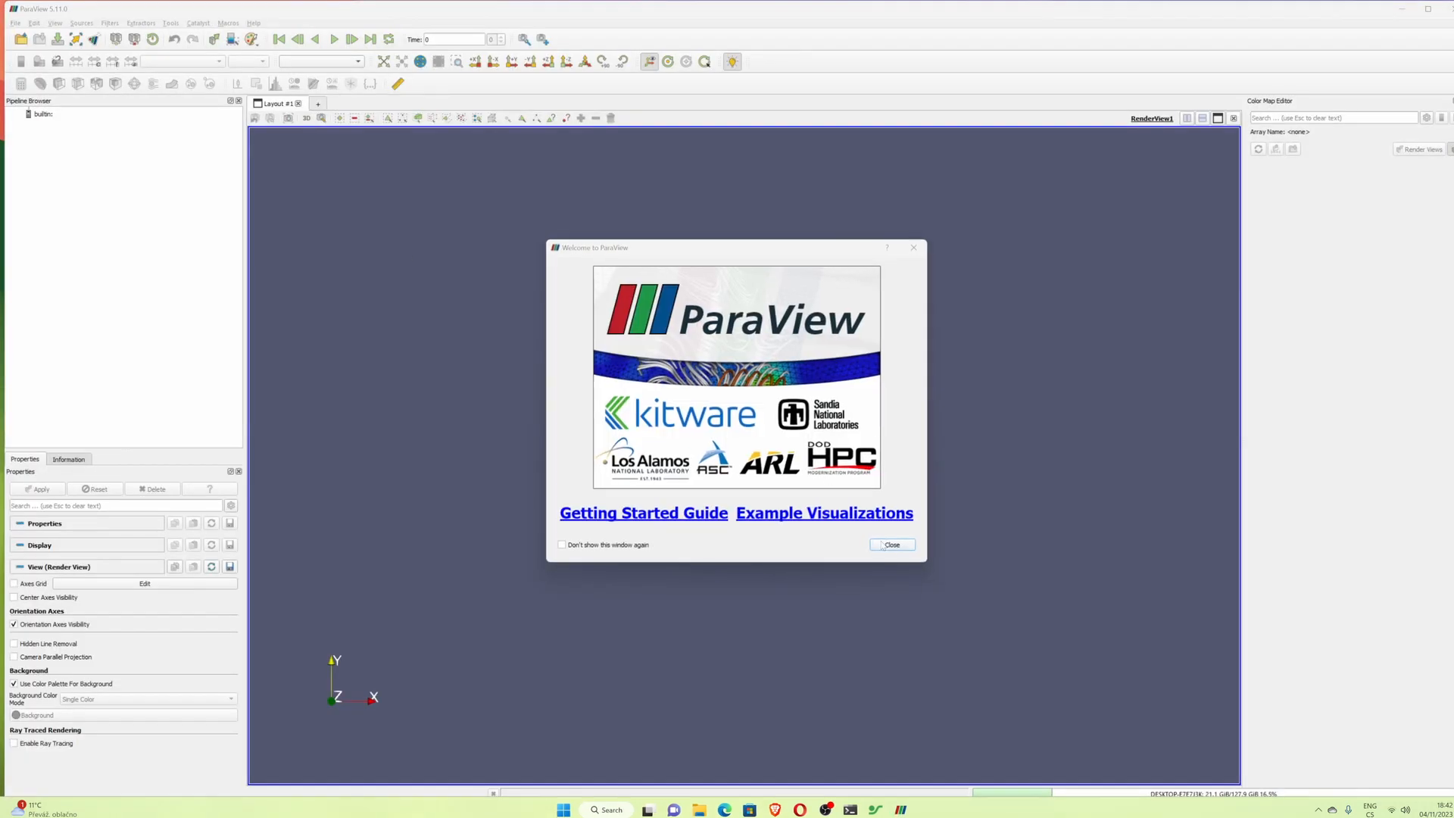
pyautogui.click(882, 546)
pyautogui.click(20, 39)
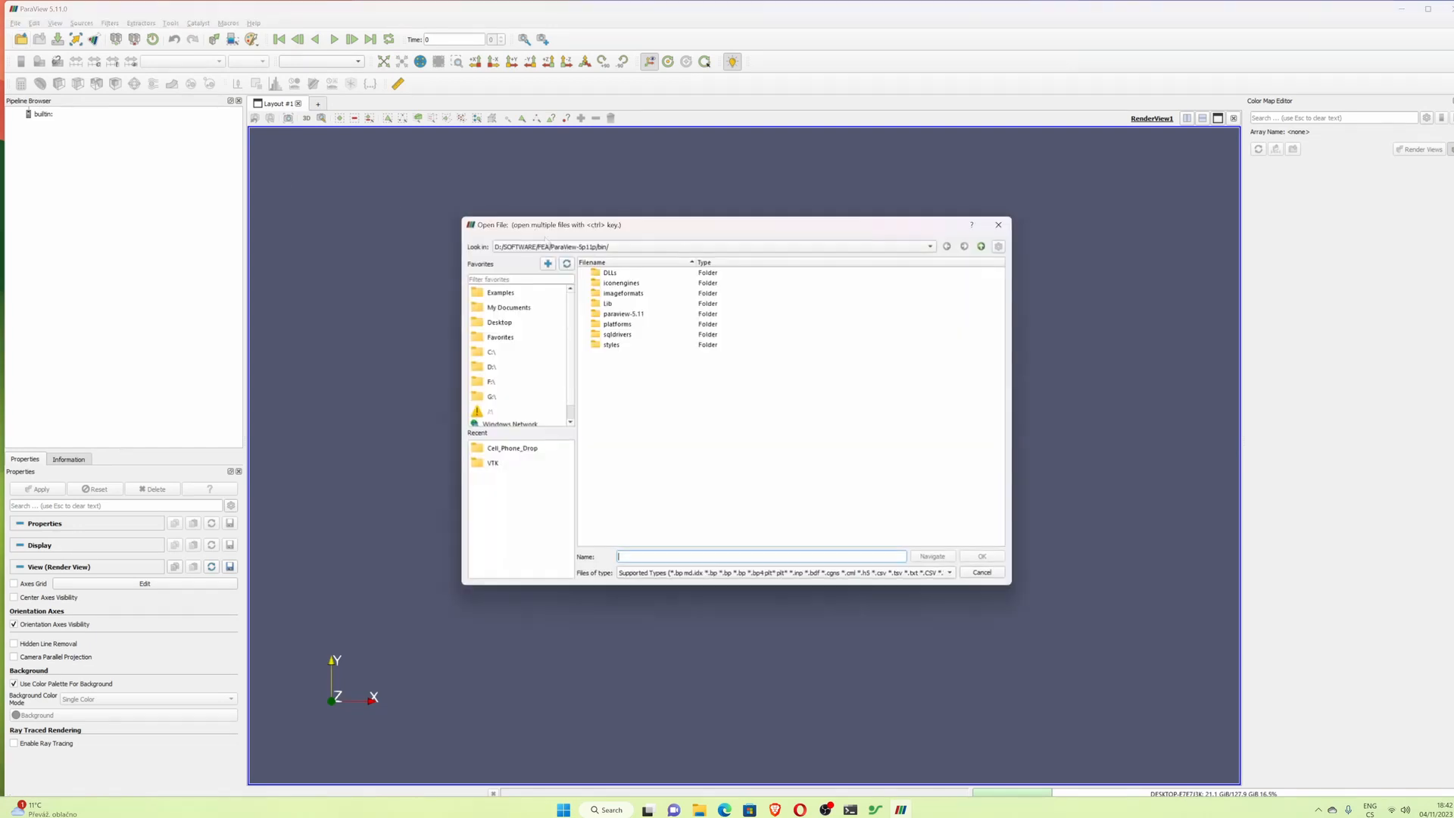
# - Open the Cell_Phone_DropA..vtk animation series from C:\01_OpenRadioss_OS\EXAMPLE\Cell_Phone_Drop
pyautogui.click(492, 352)
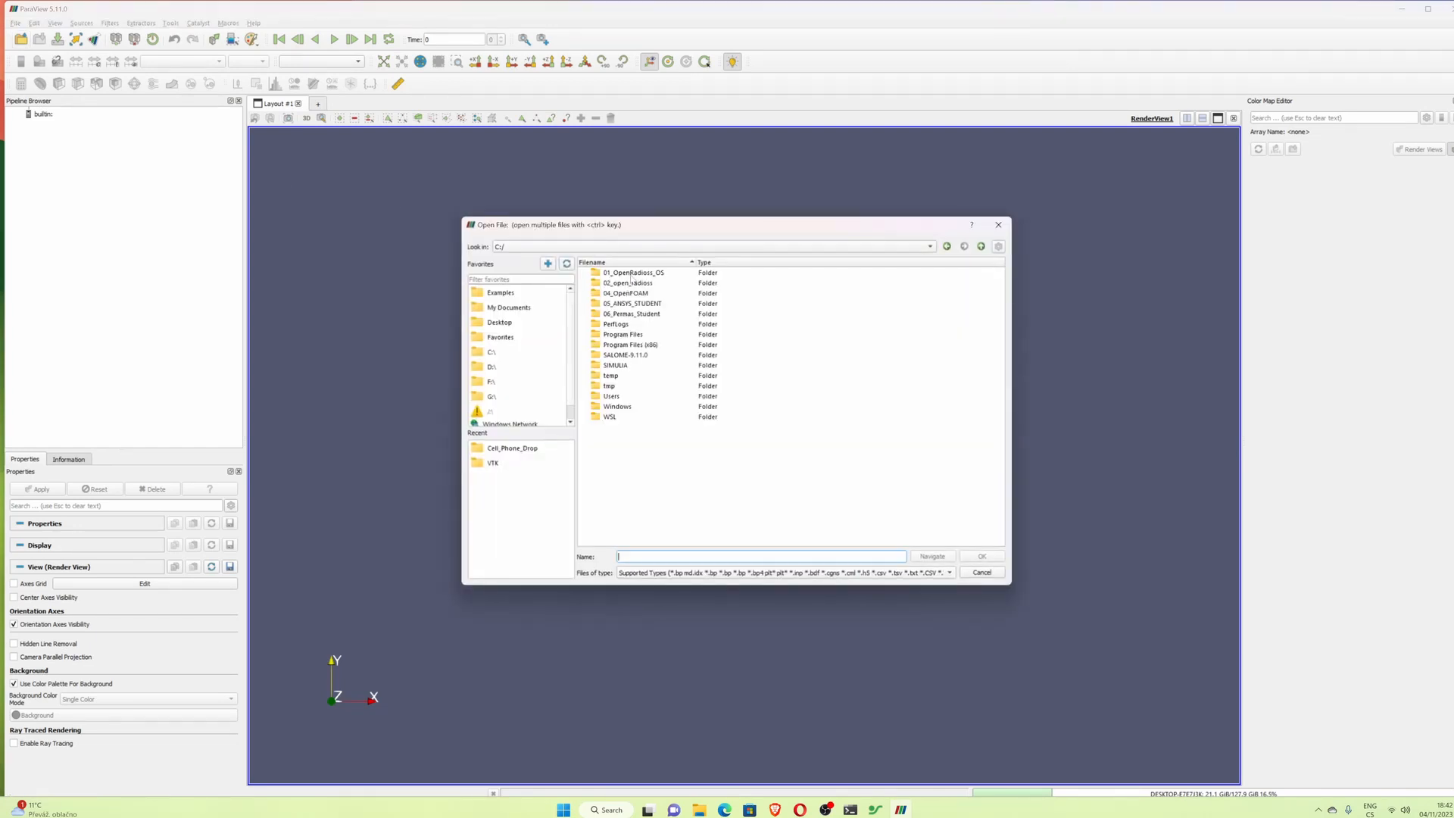
pyautogui.doubleClick(628, 273)
pyautogui.doubleClick(629, 274)
pyautogui.doubleClick(631, 274)
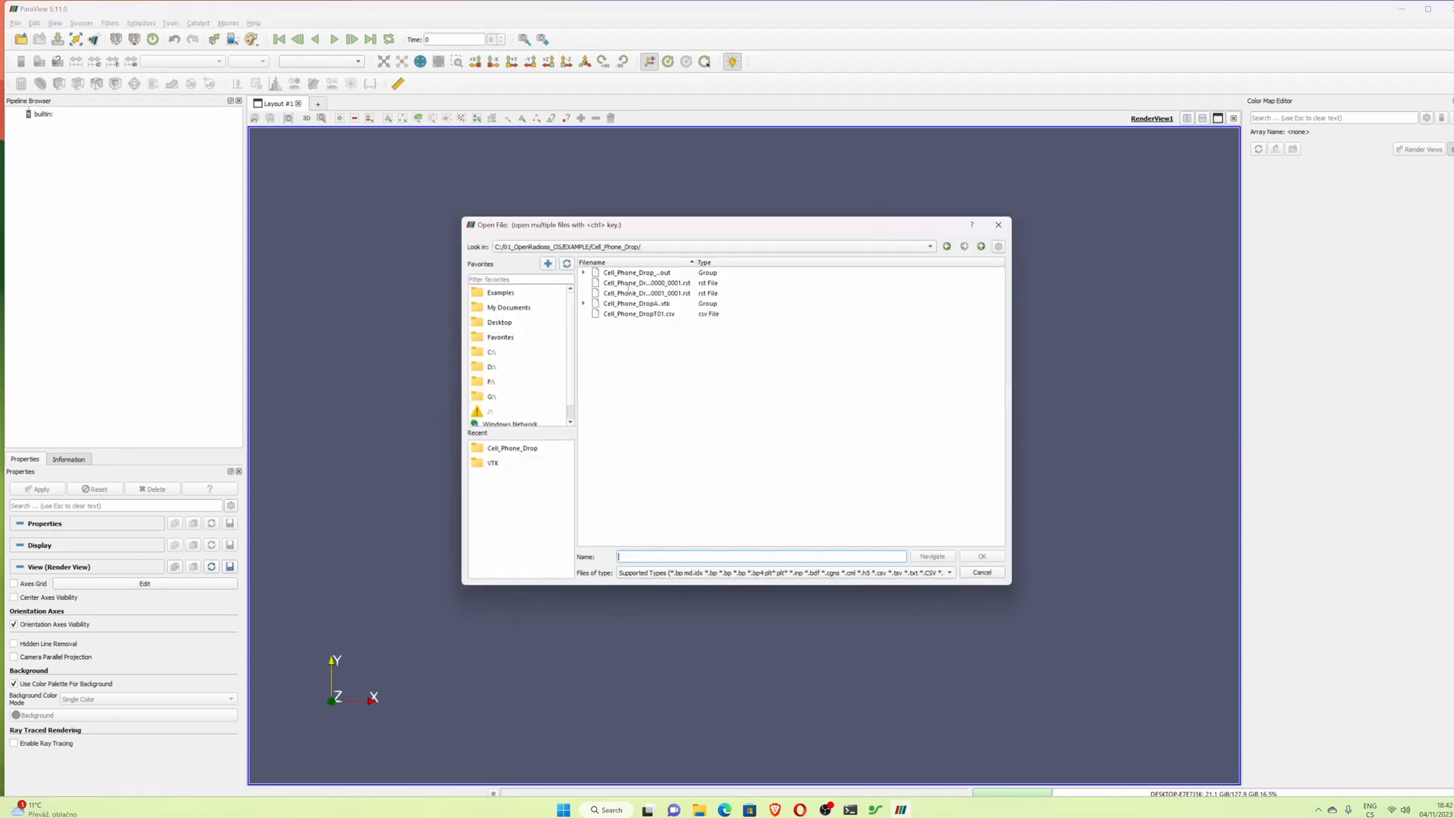
pyautogui.doubleClick(647, 304)
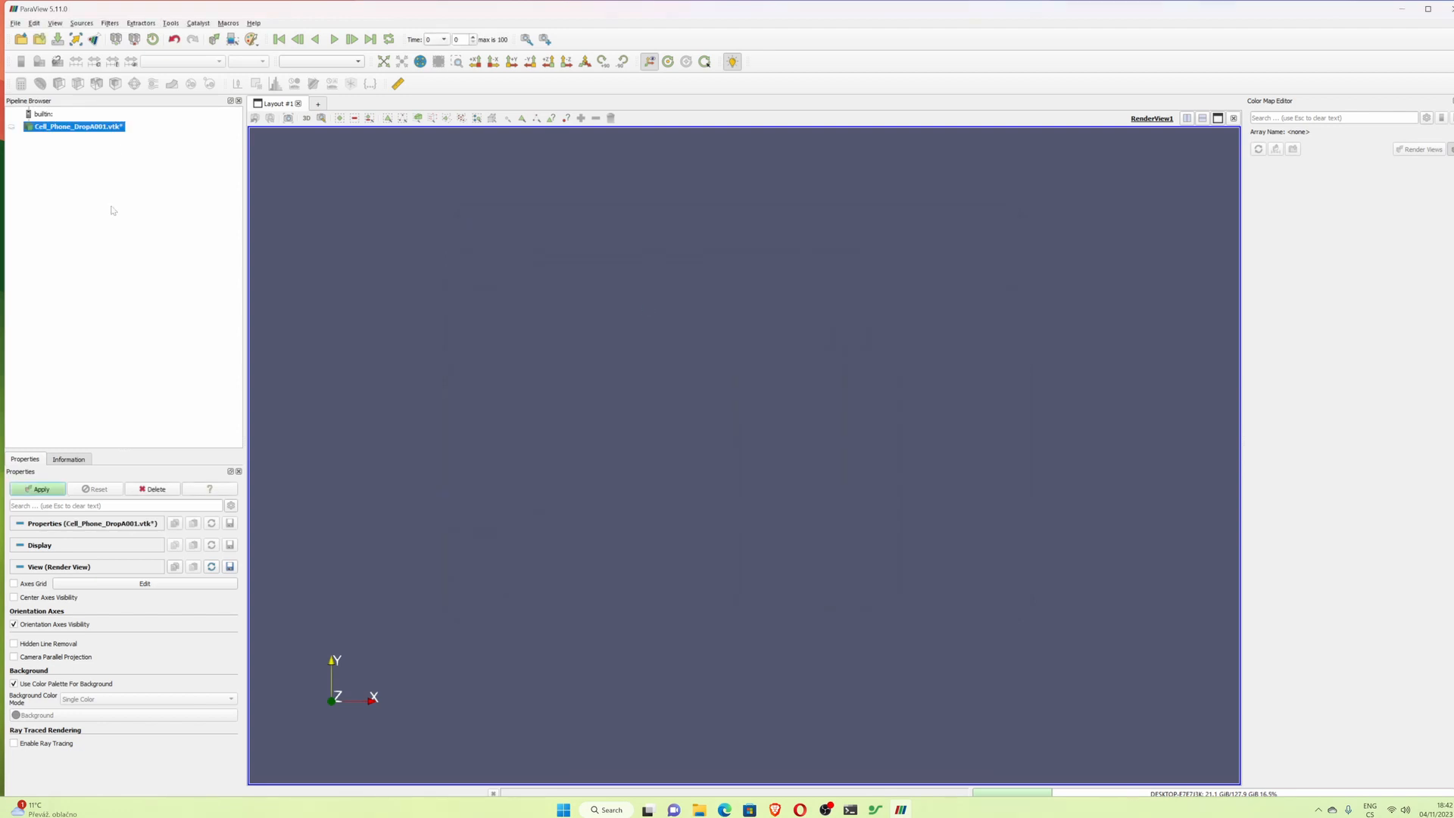
# - Open the Cell_Phone_Drop_0001 engine file from the example folder in a text editor
pyautogui.doubleClick(309, 10)
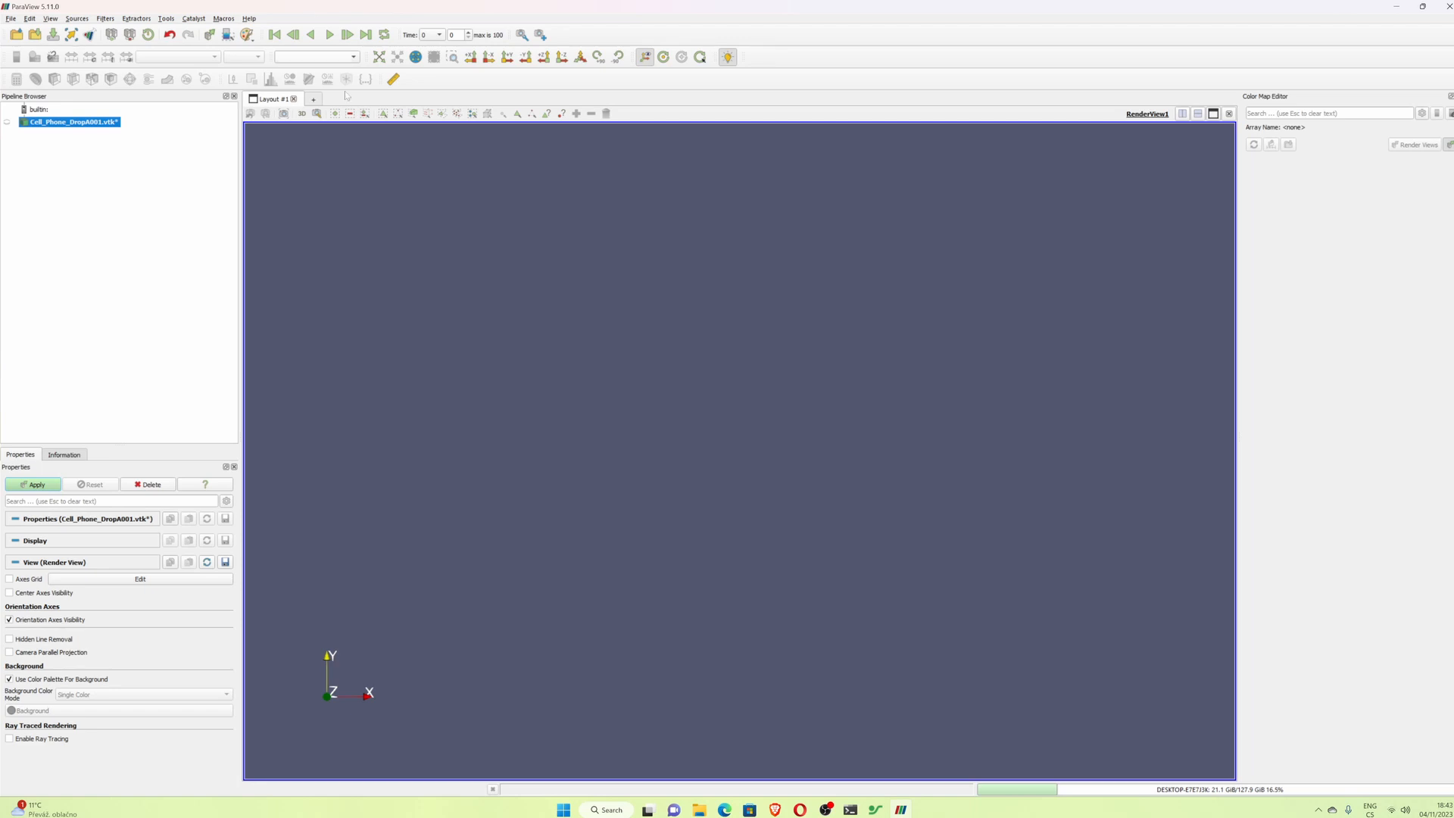
pyautogui.click(699, 809)
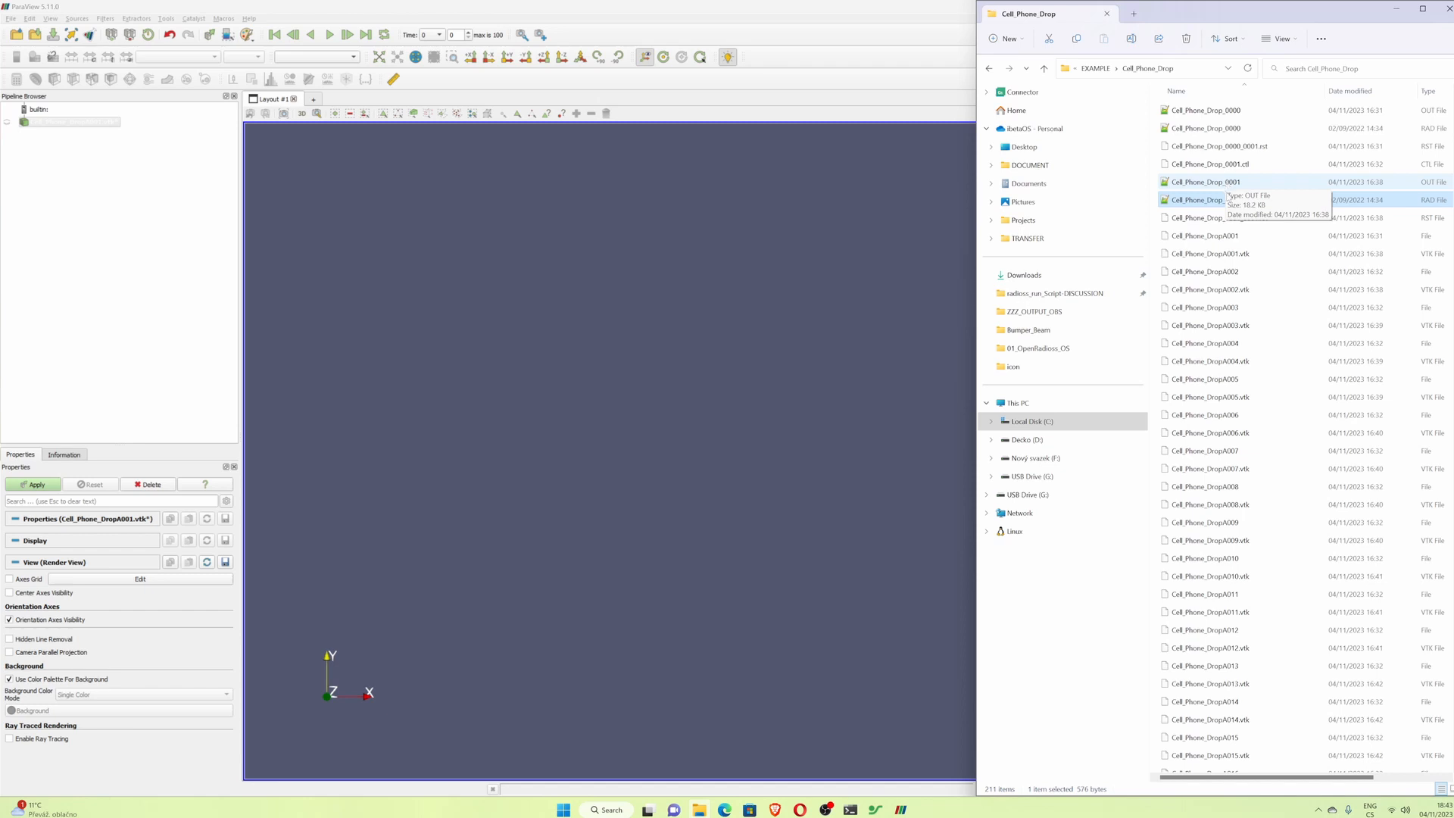
pyautogui.doubleClick(1218, 201)
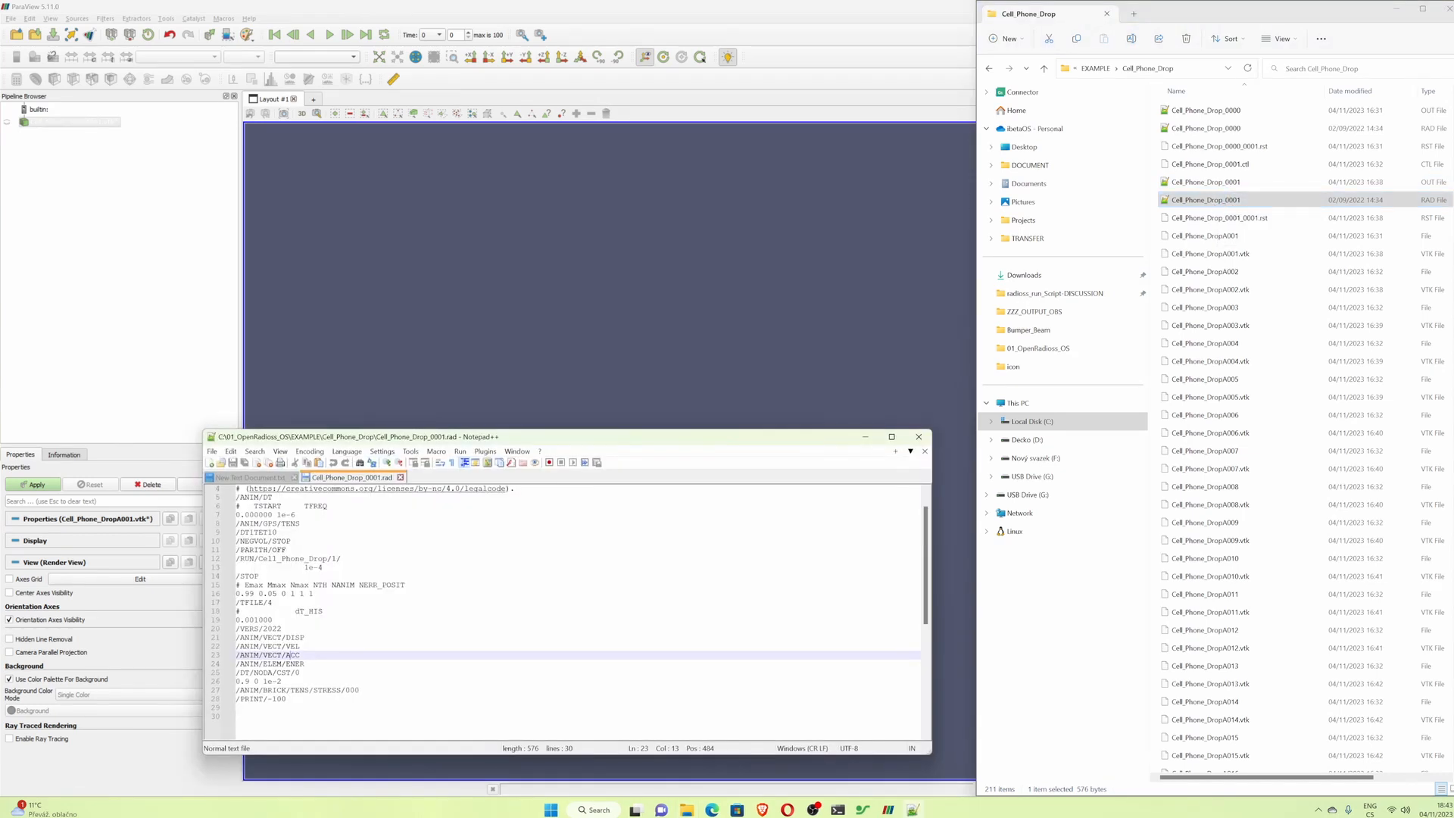
# - Review the /ANIM output requests in the engine file, then close the editor
pyautogui.doubleClick(296, 638)
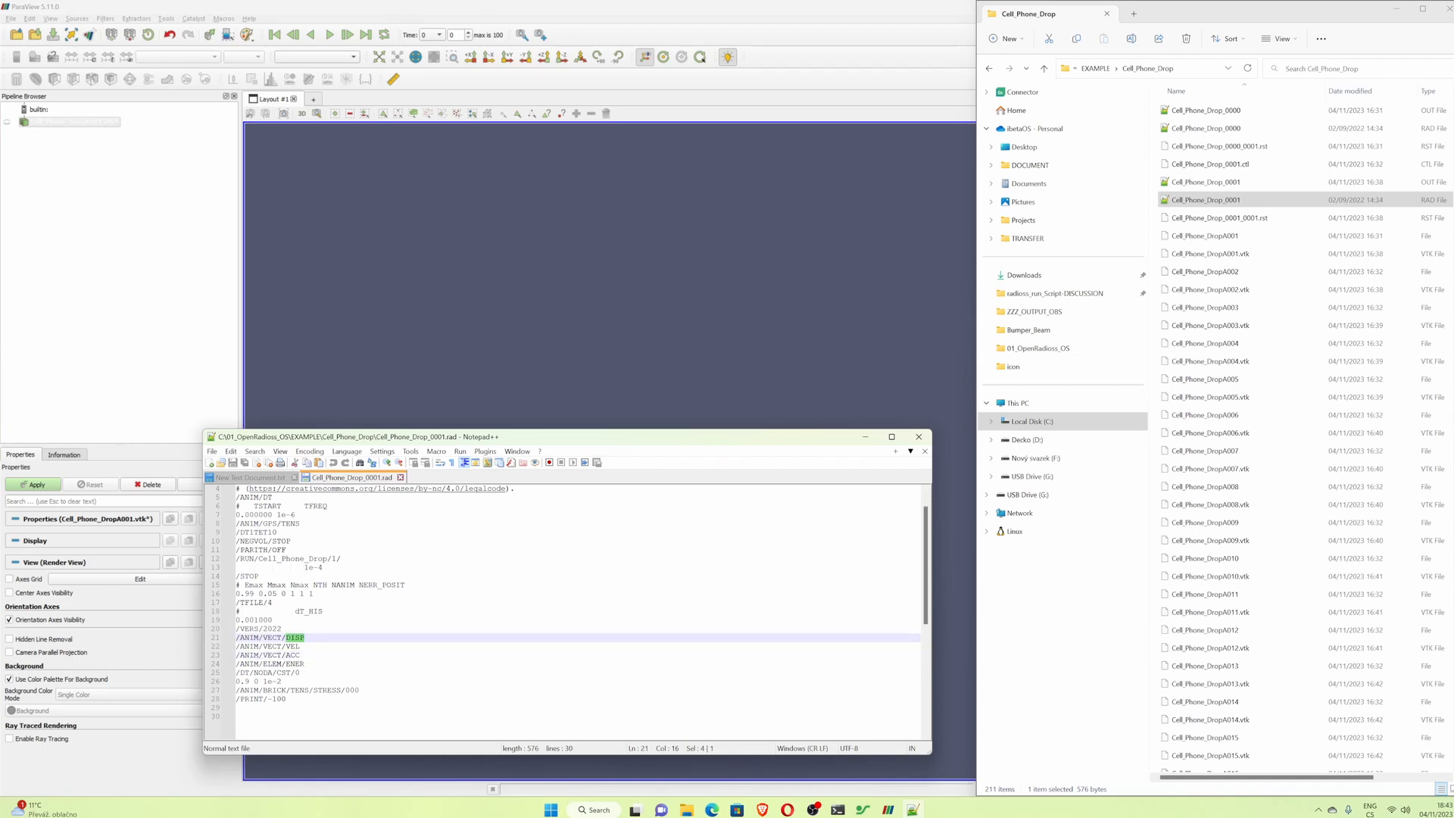
pyautogui.moveTo(287, 647); pyautogui.dragTo(300, 649)
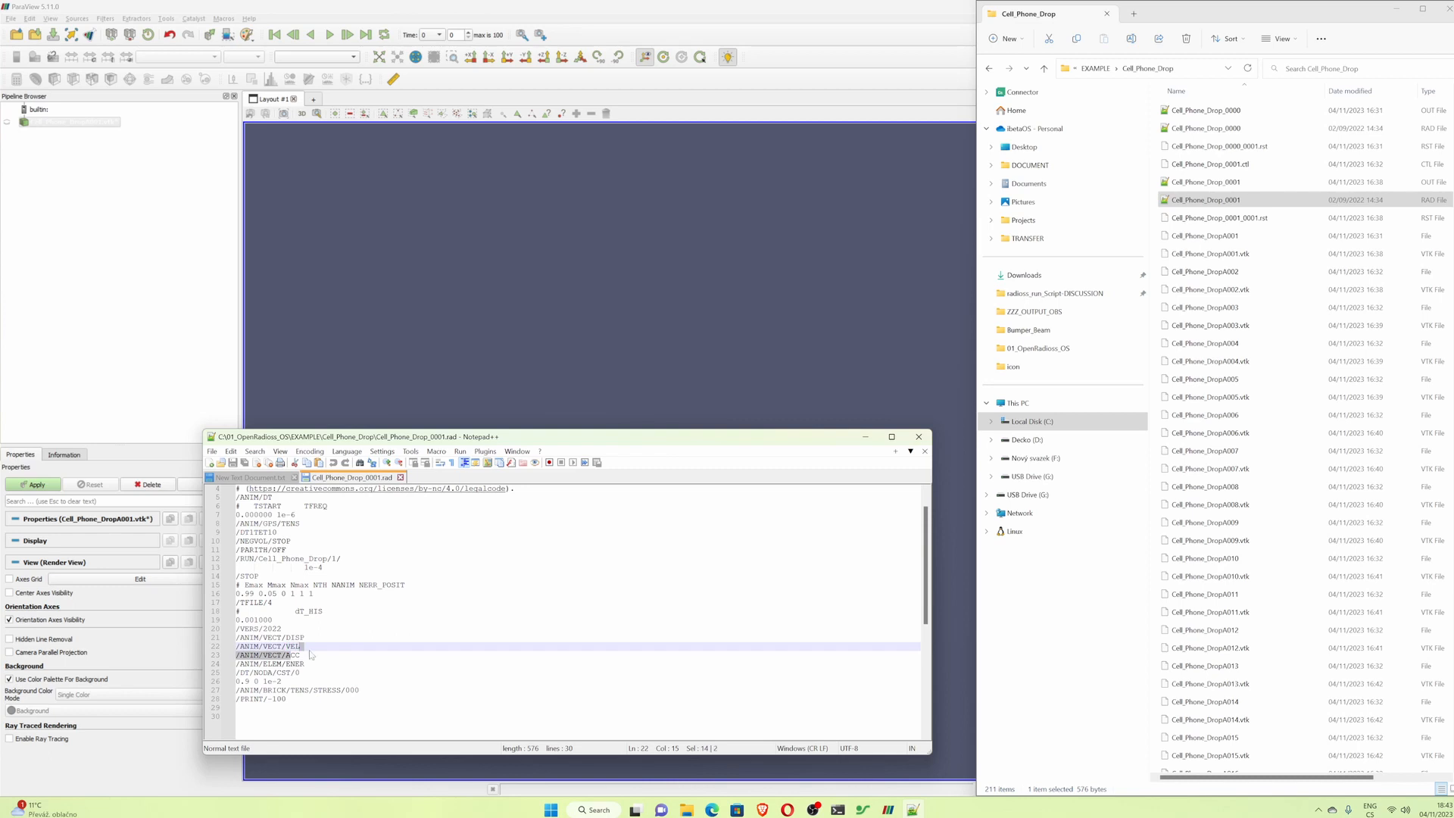
pyautogui.click(305, 664)
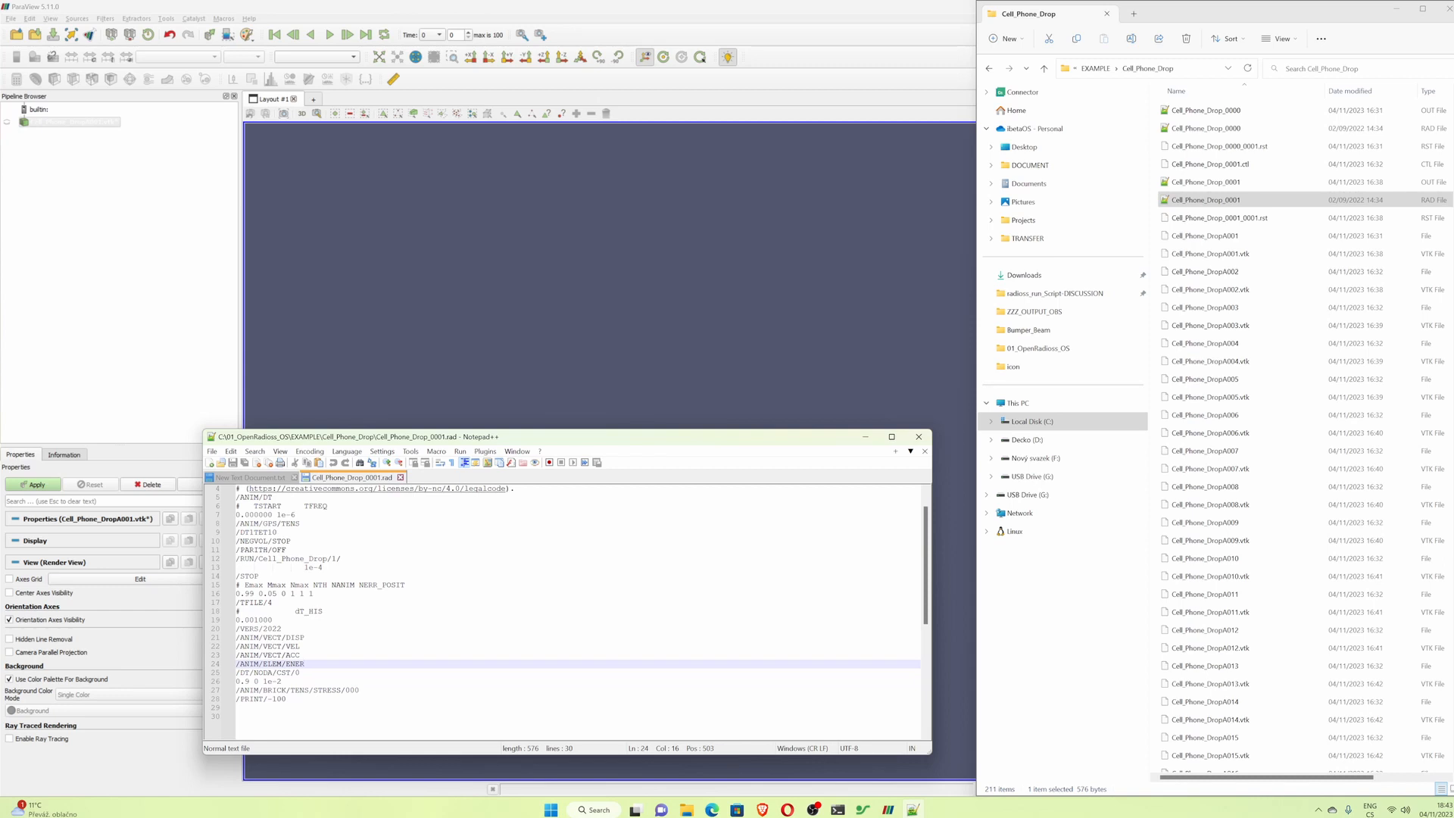
pyautogui.moveTo(236, 672); pyautogui.dragTo(301, 673)
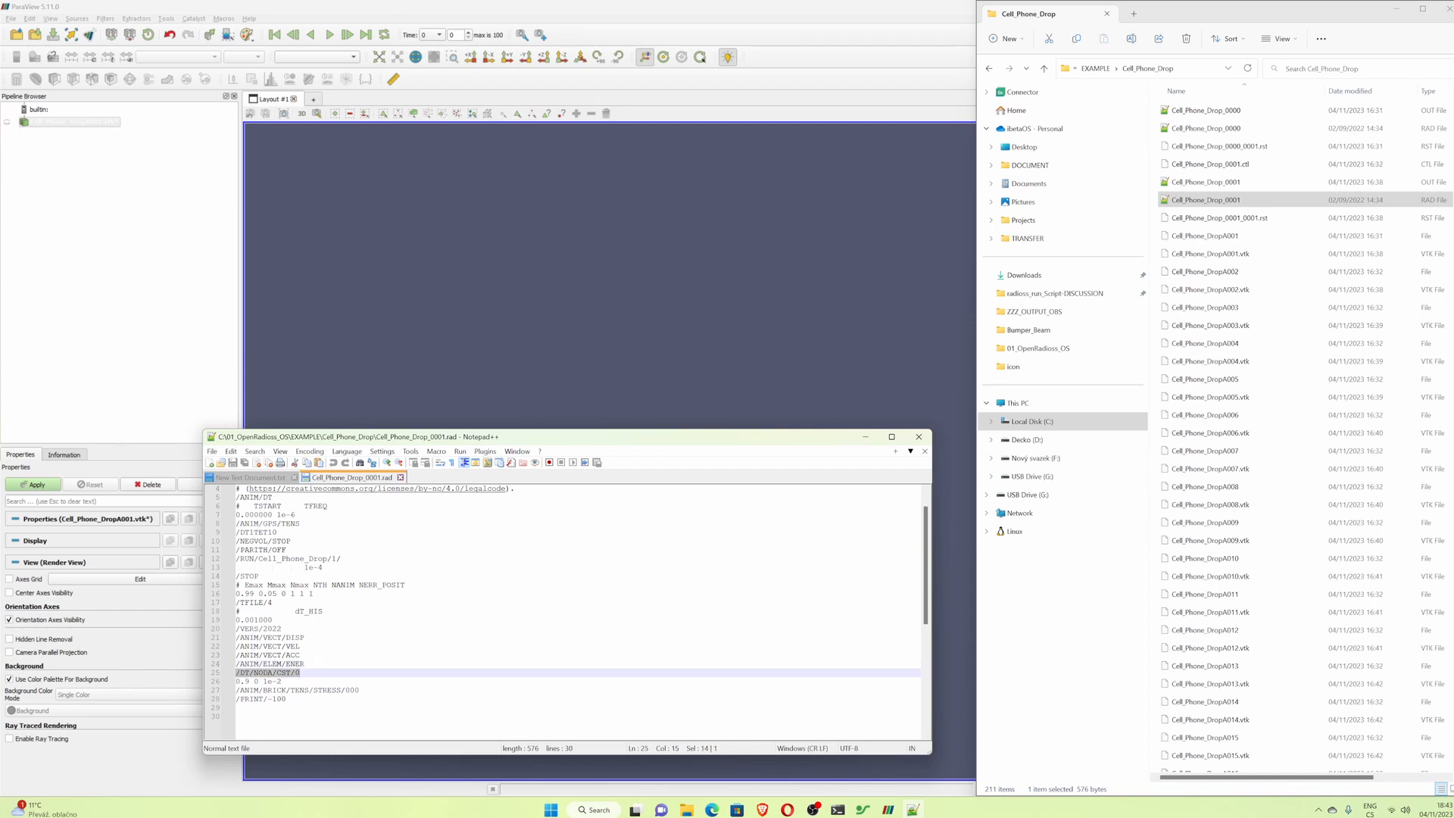
pyautogui.click(313, 690)
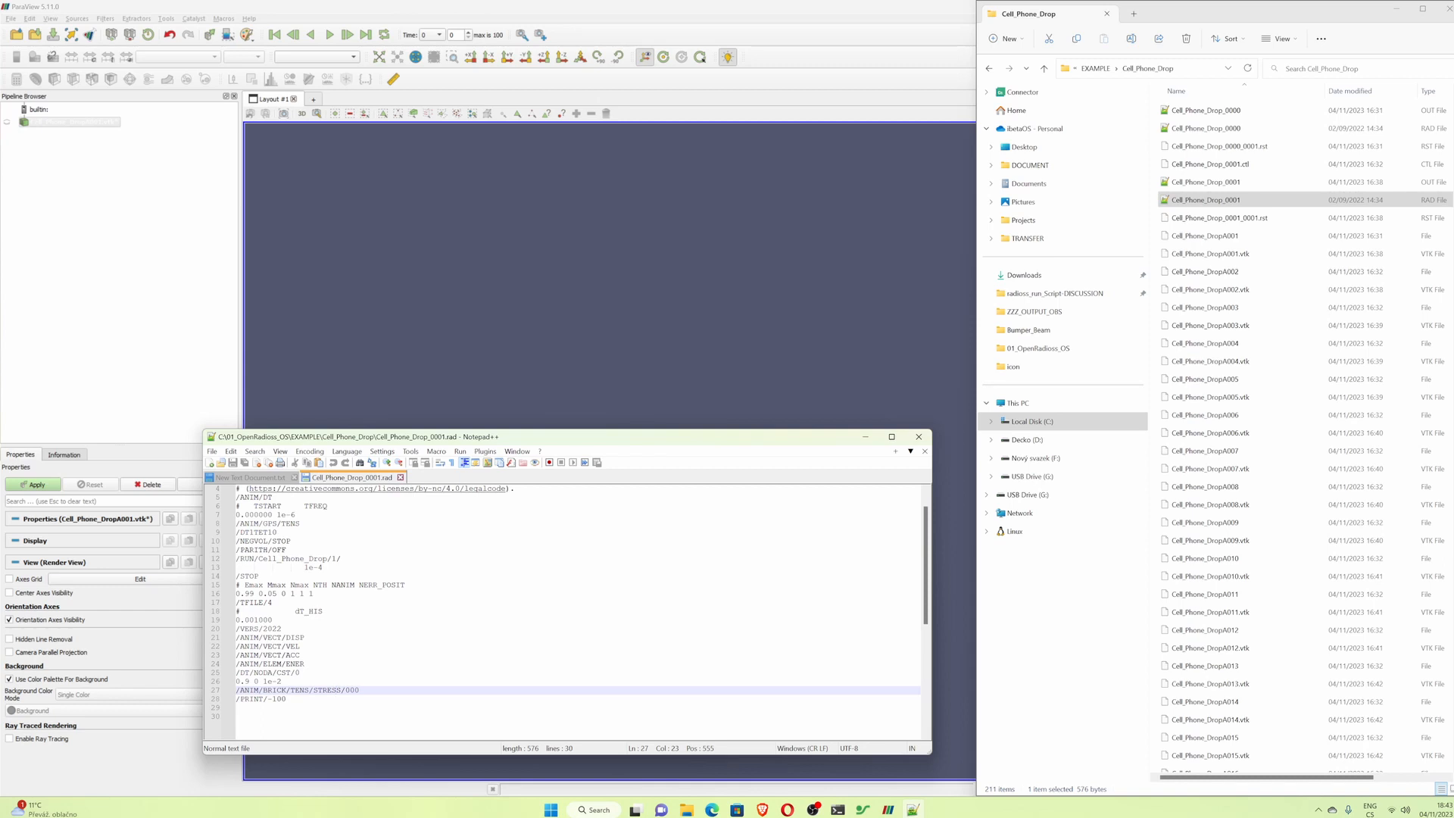
pyautogui.moveTo(236, 524); pyautogui.dragTo(301, 525)
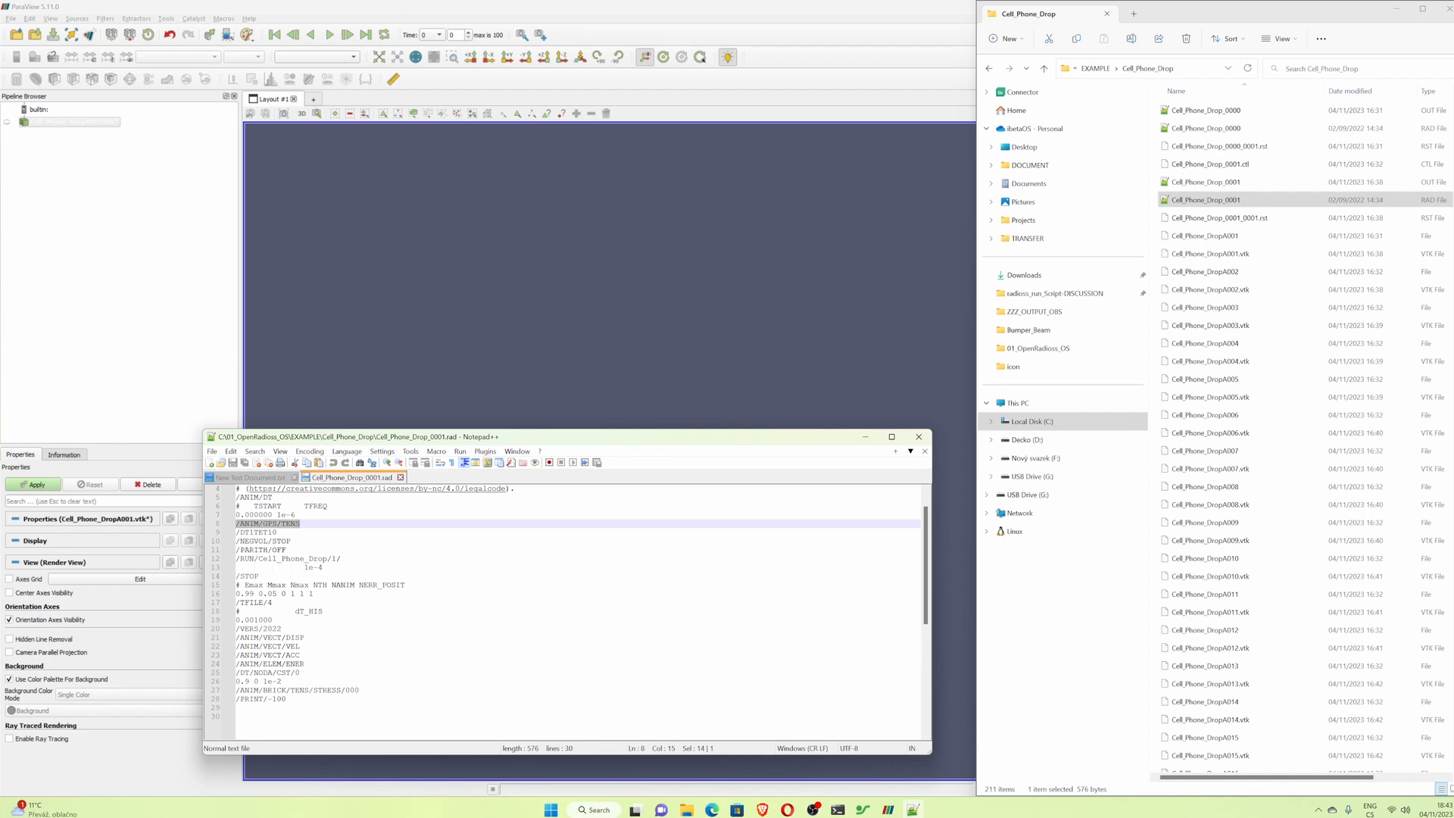
pyautogui.click(919, 438)
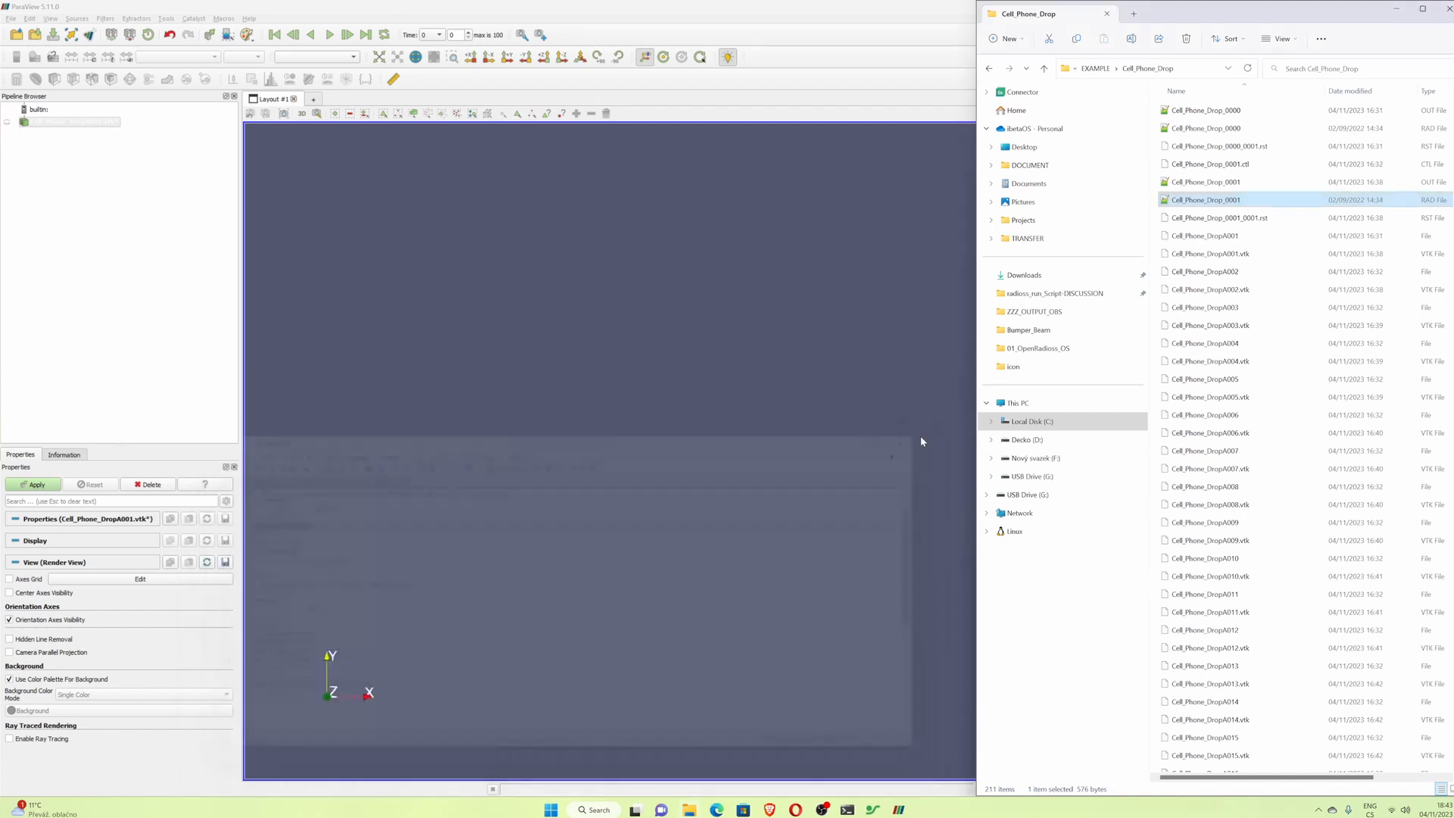
# - Return to the loaded phone model and colour it by 3DELEM_Stress
pyautogui.click(491, 11)
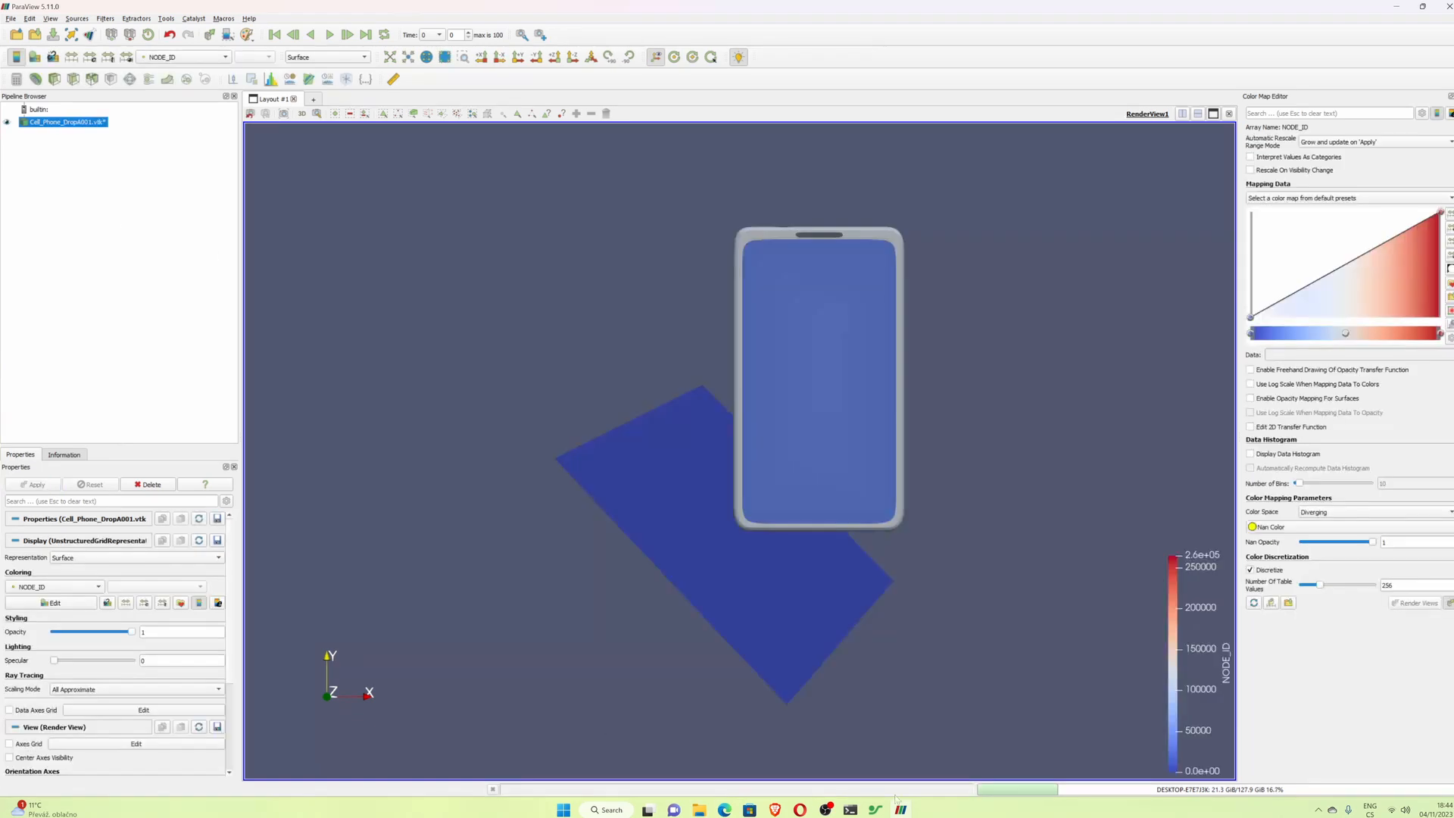
pyautogui.moveTo(648, 281); pyautogui.dragTo(674, 500)
pyautogui.click(225, 58)
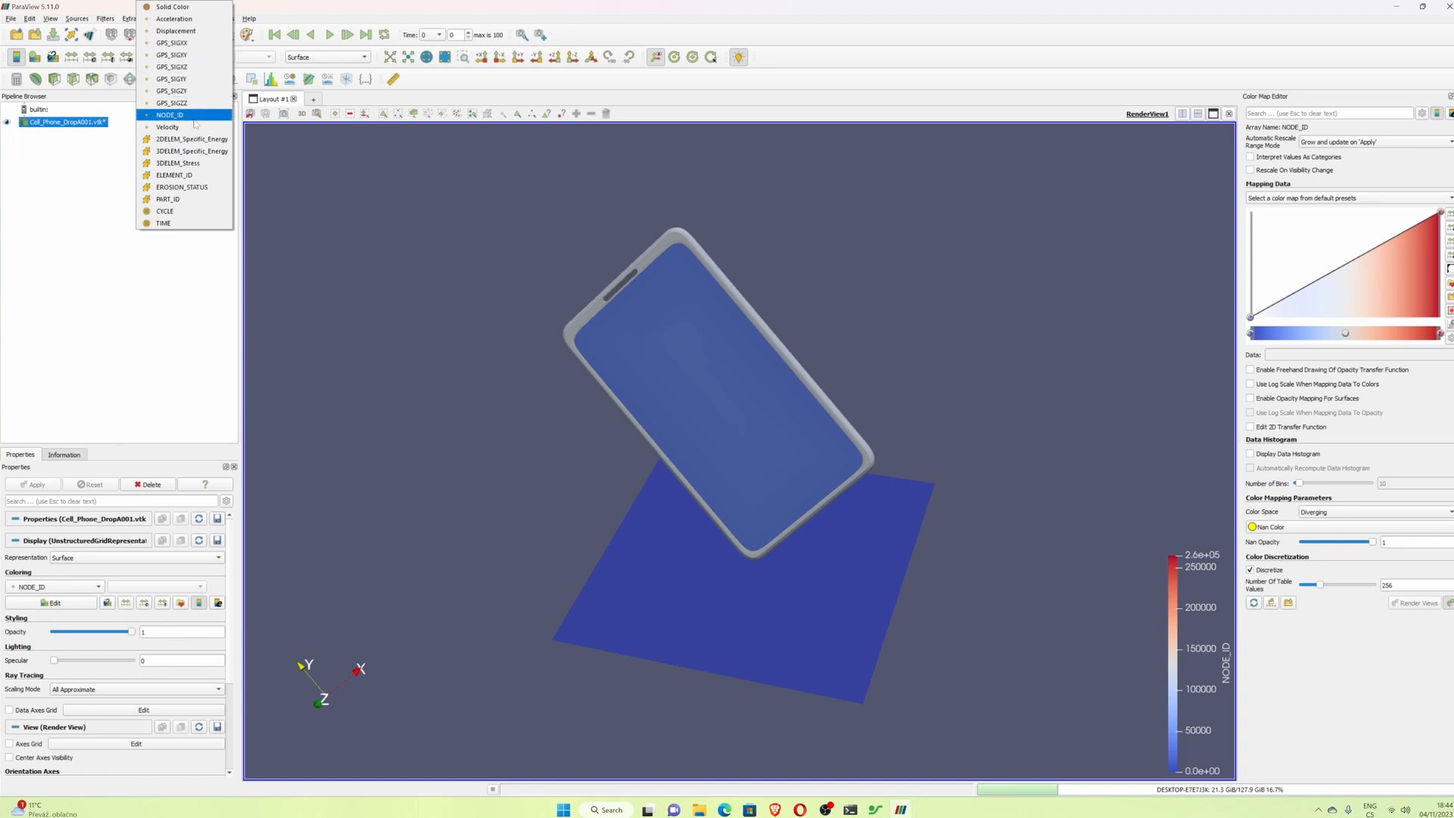
pyautogui.click(211, 164)
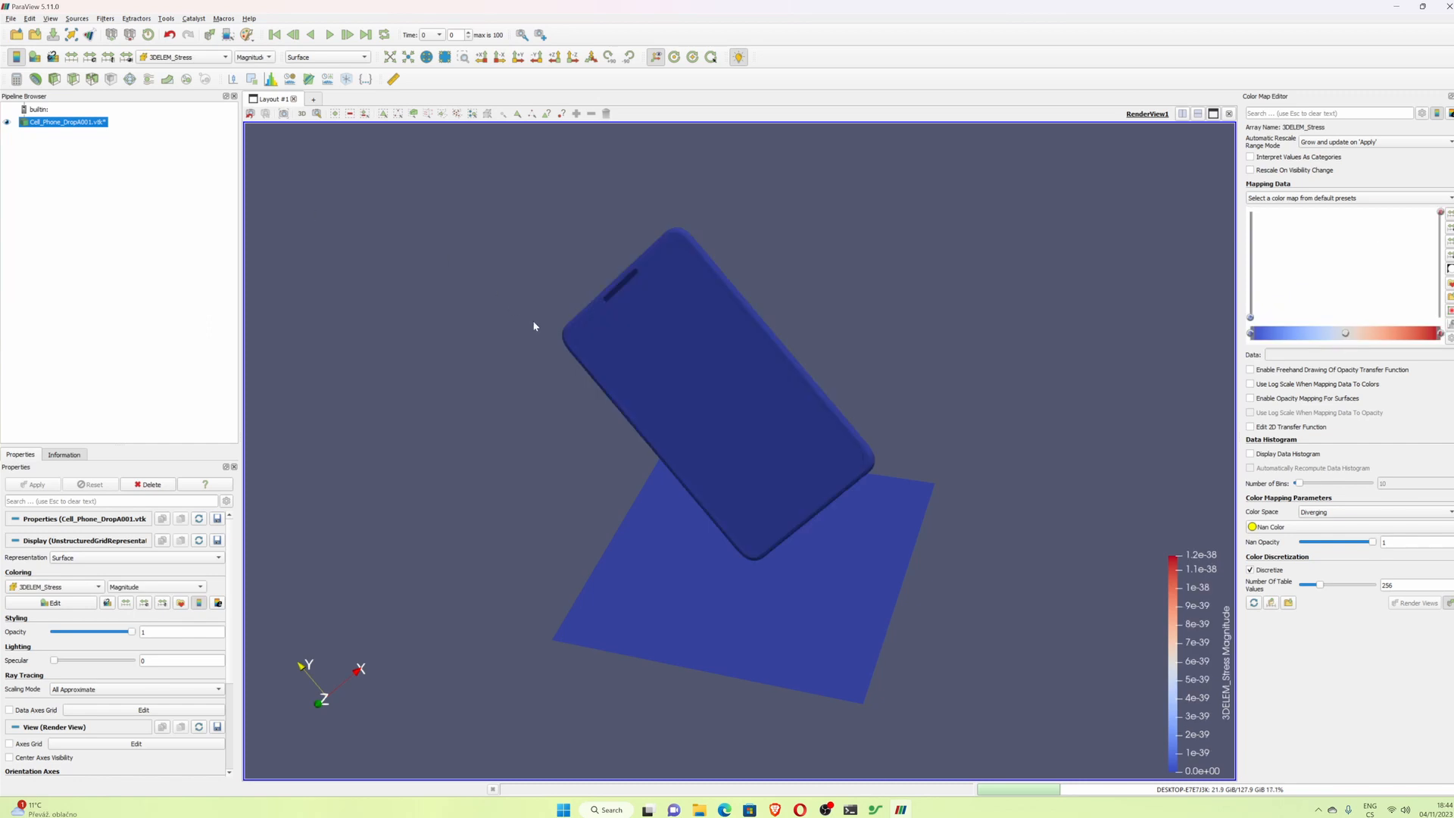
# - Go to time step 50 and rescale the colour map to the visible data range
pyautogui.click(439, 35)
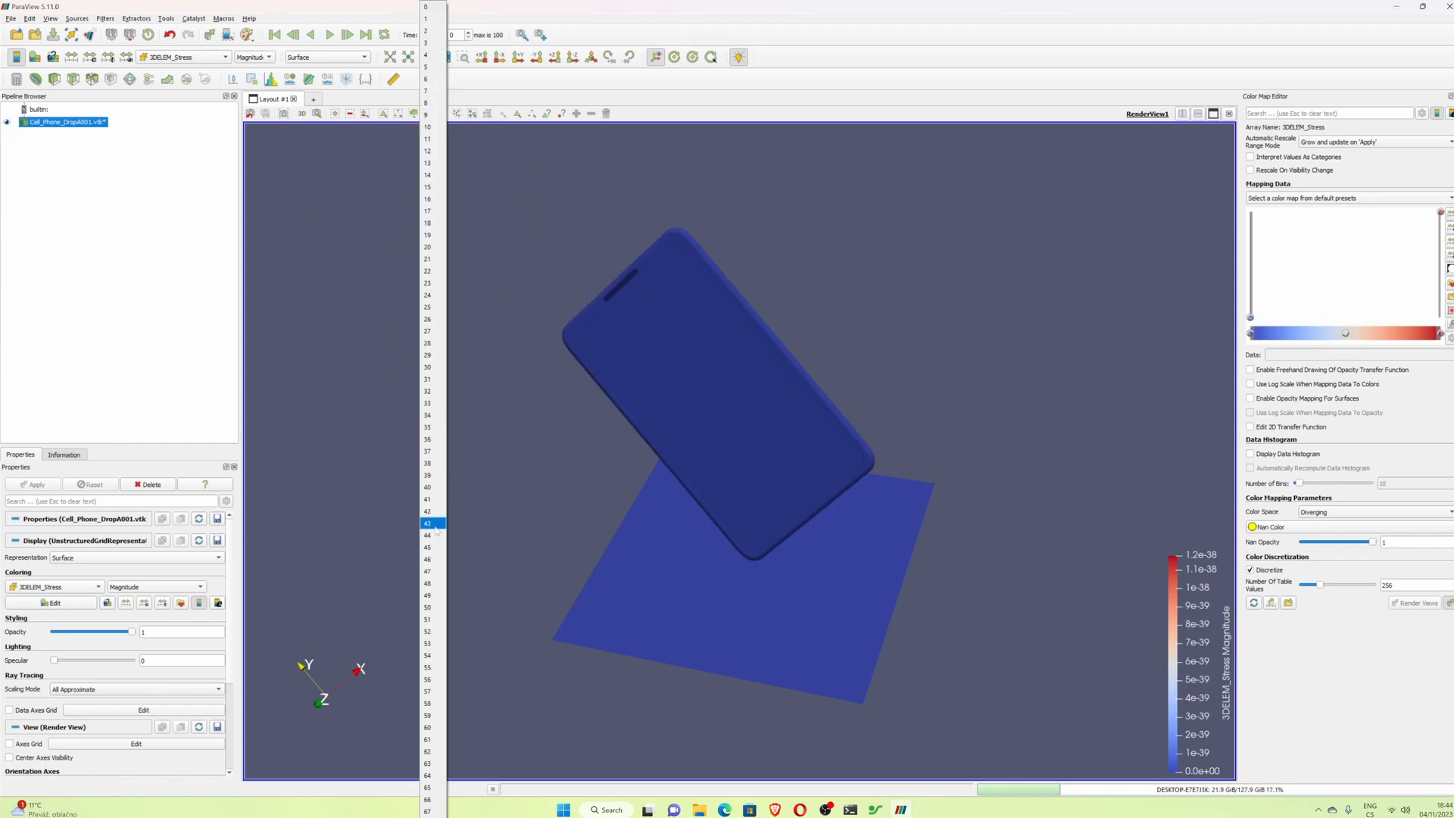
pyautogui.click(435, 608)
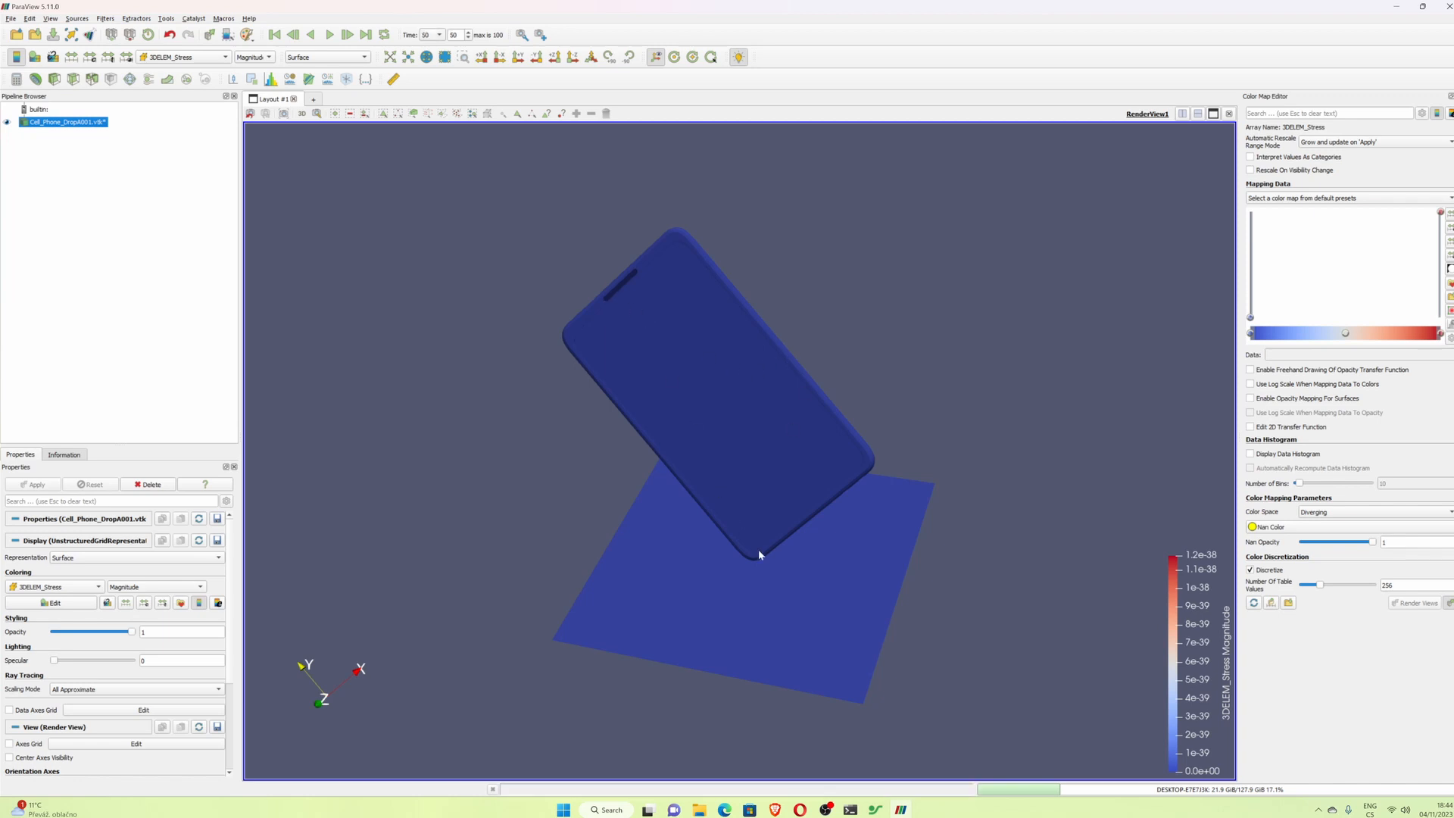
pyautogui.click(127, 58)
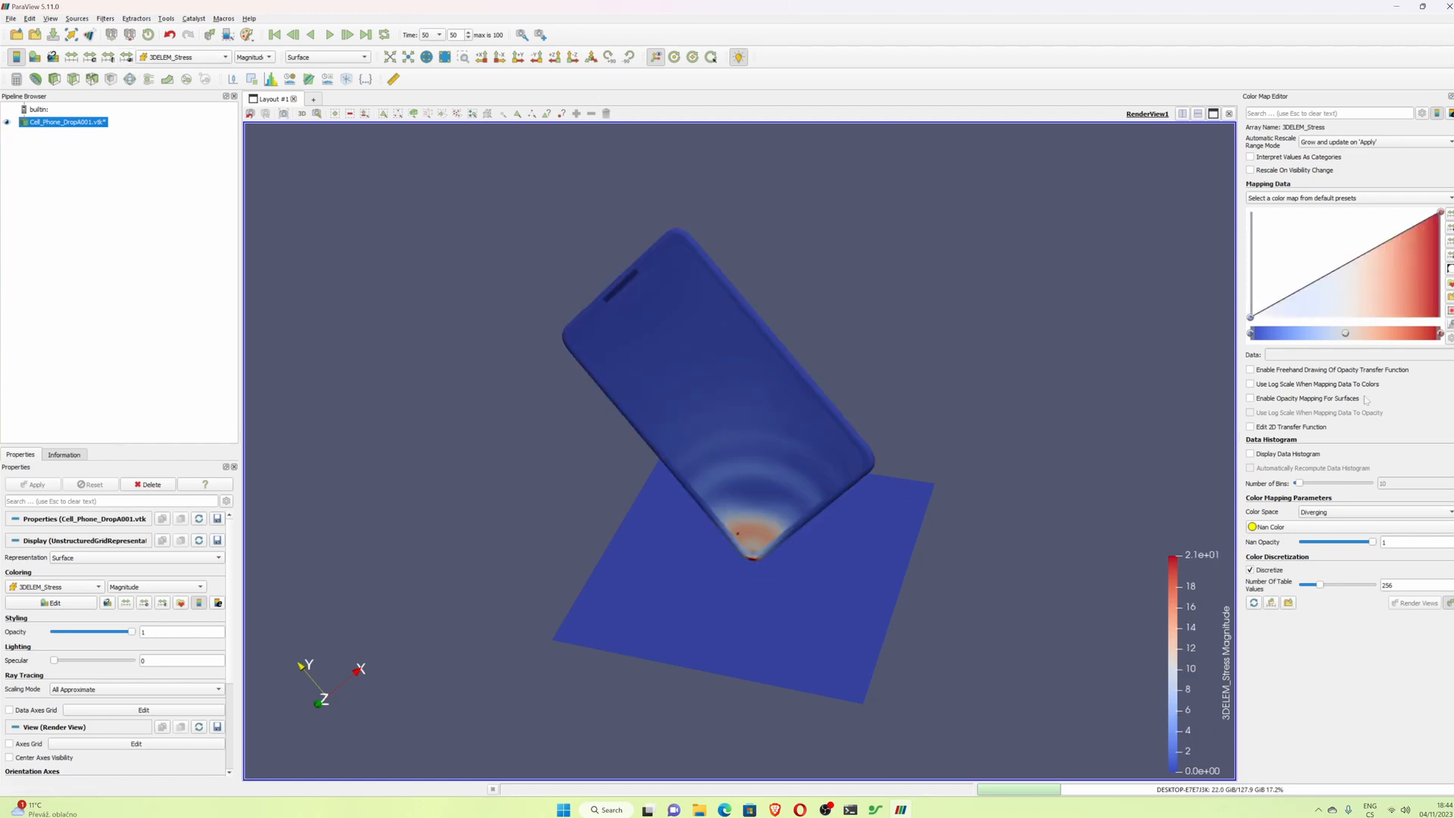
# - Apply the Blue to Red Rainbow colour preset from the Rainbow presets to the stress map
pyautogui.click(1452, 286)
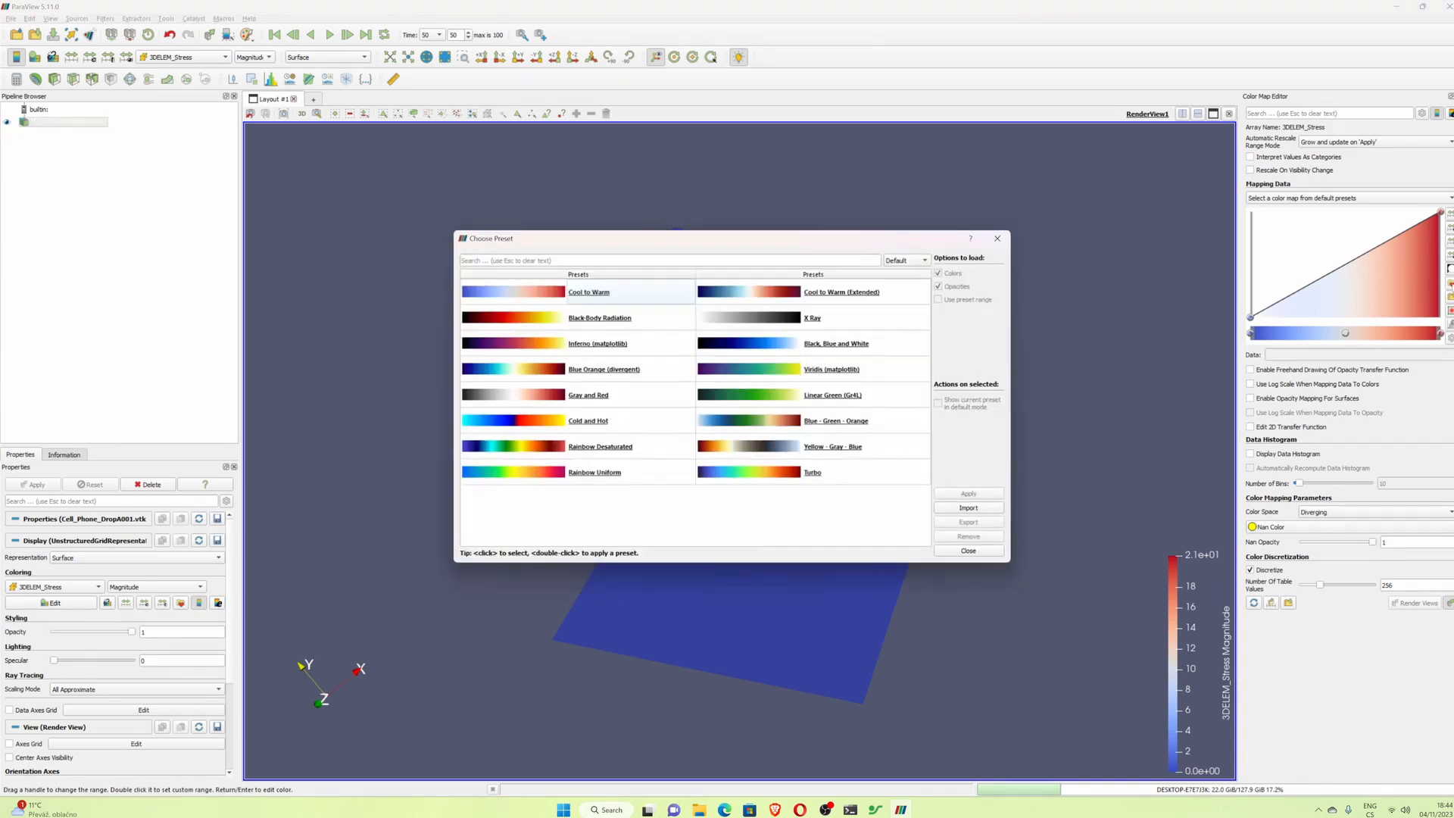
pyautogui.click(908, 260)
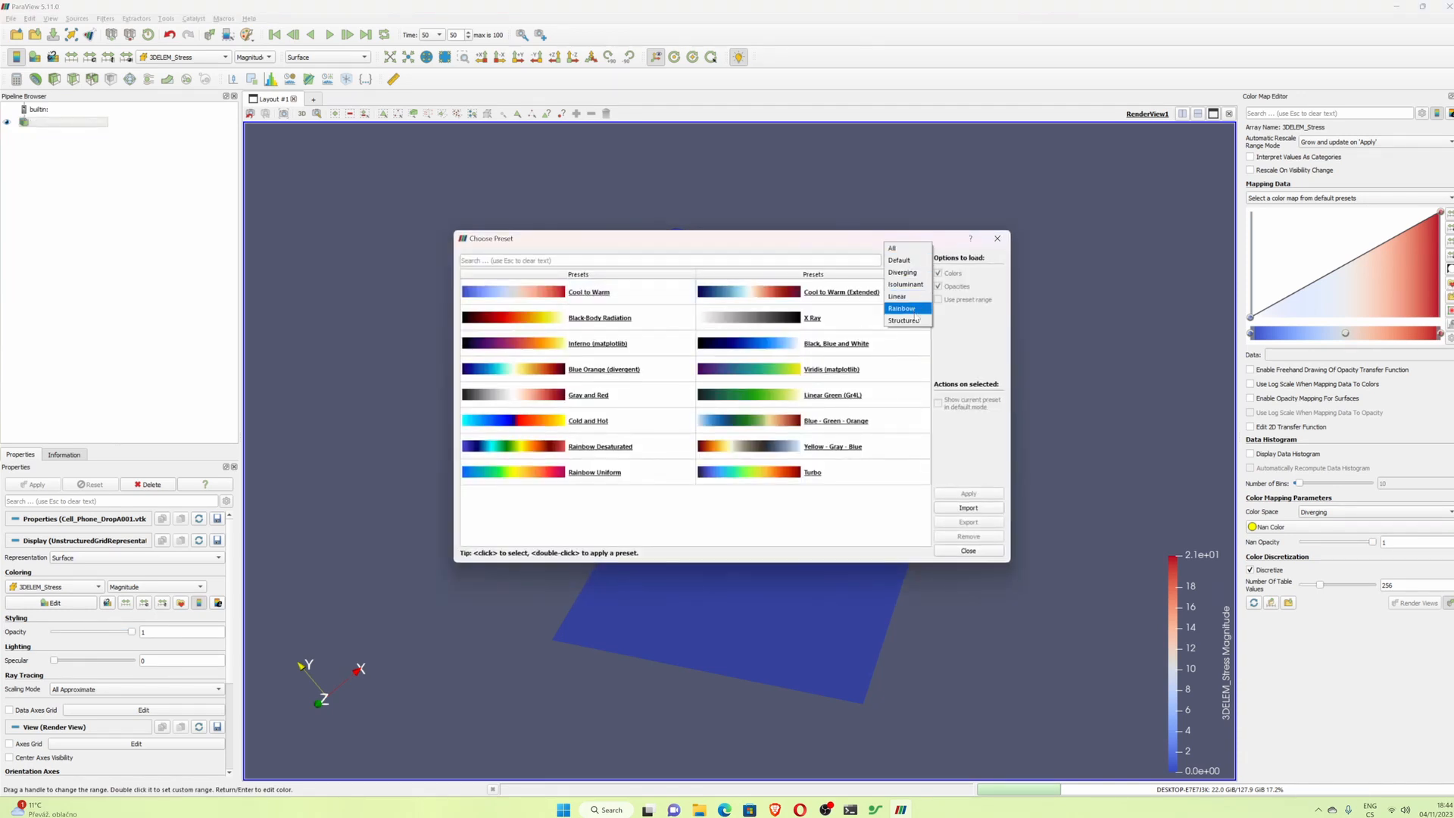
pyautogui.click(906, 312)
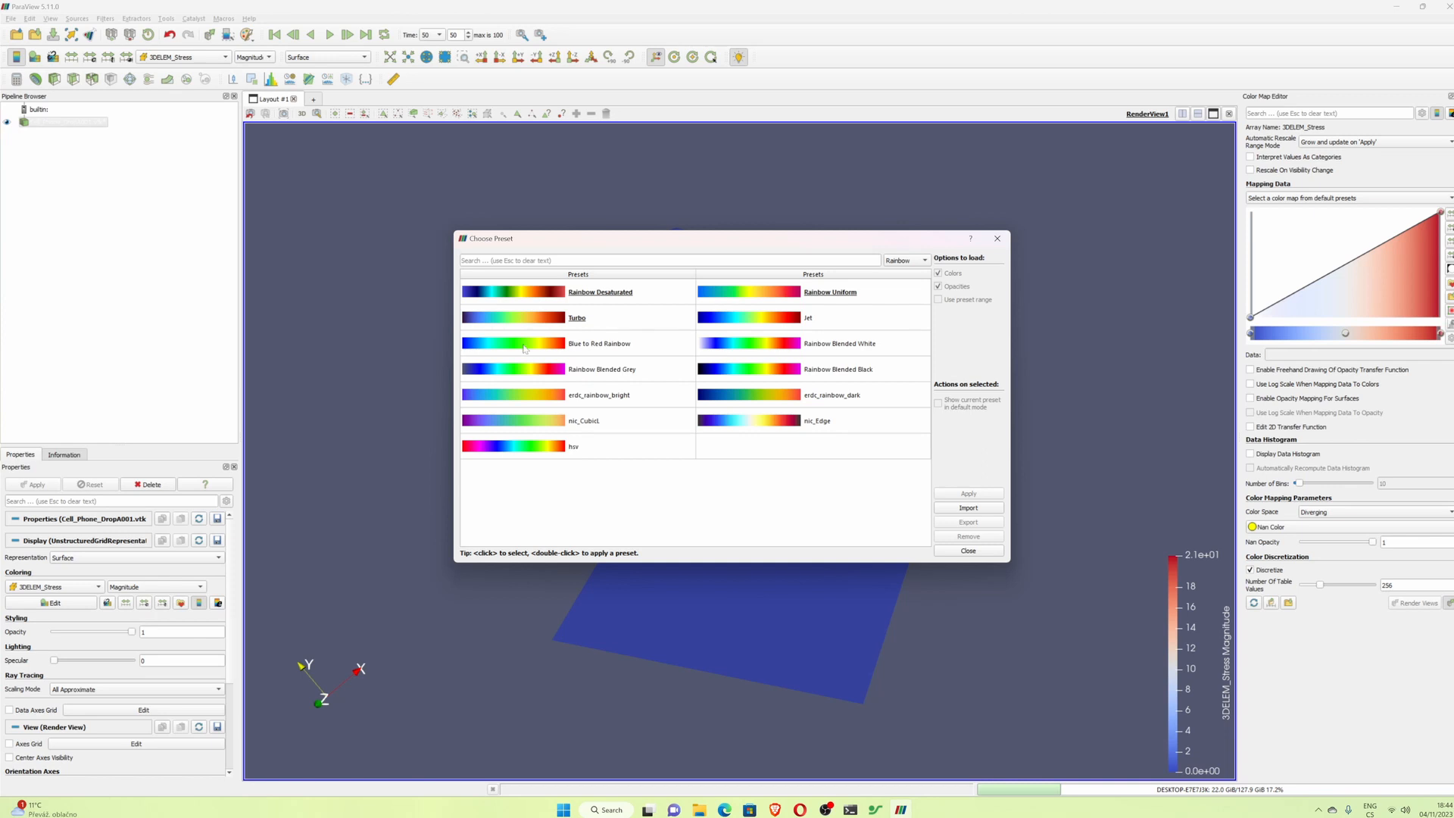
pyautogui.click(523, 343)
pyautogui.click(965, 493)
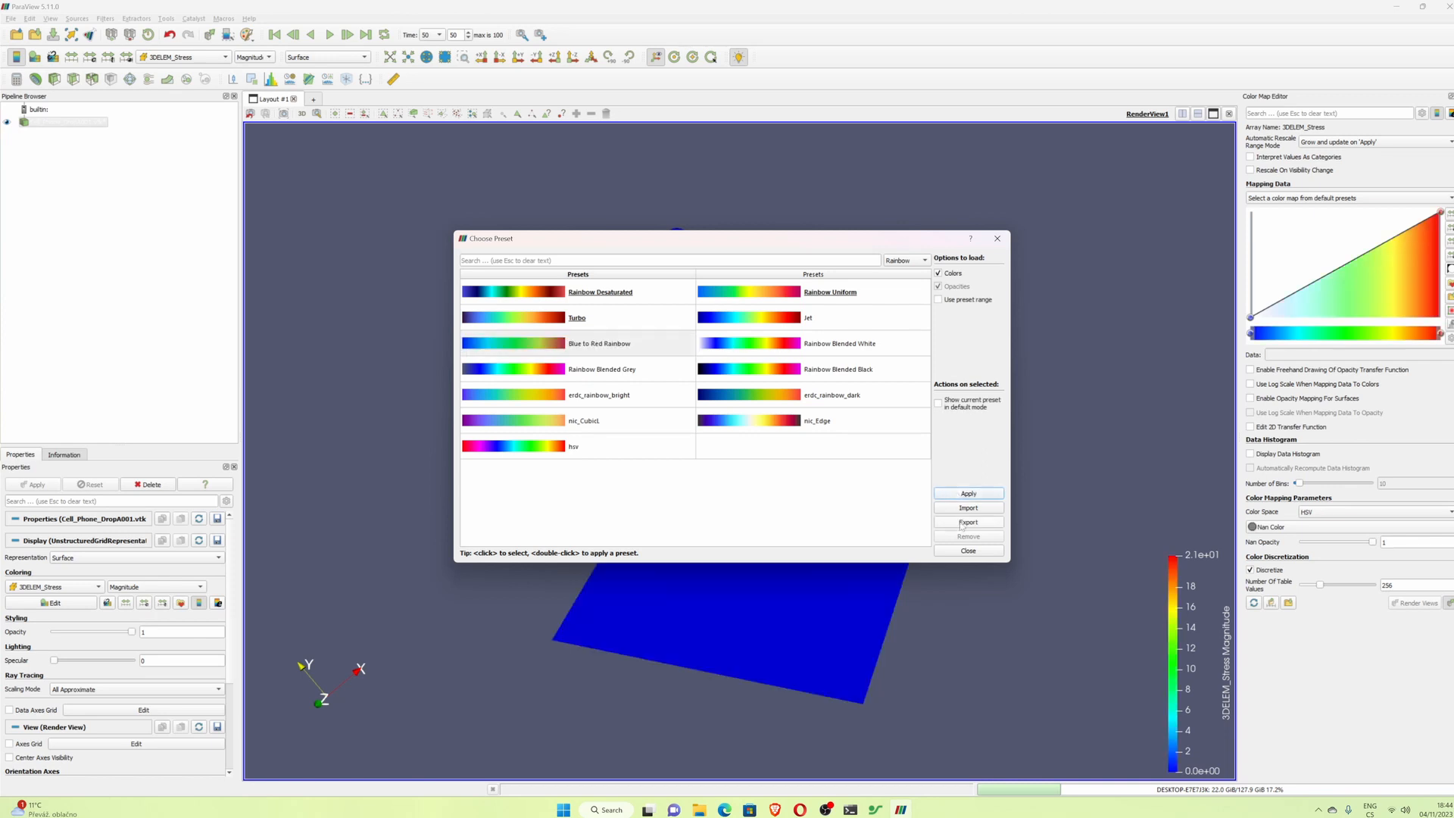
pyautogui.click(962, 550)
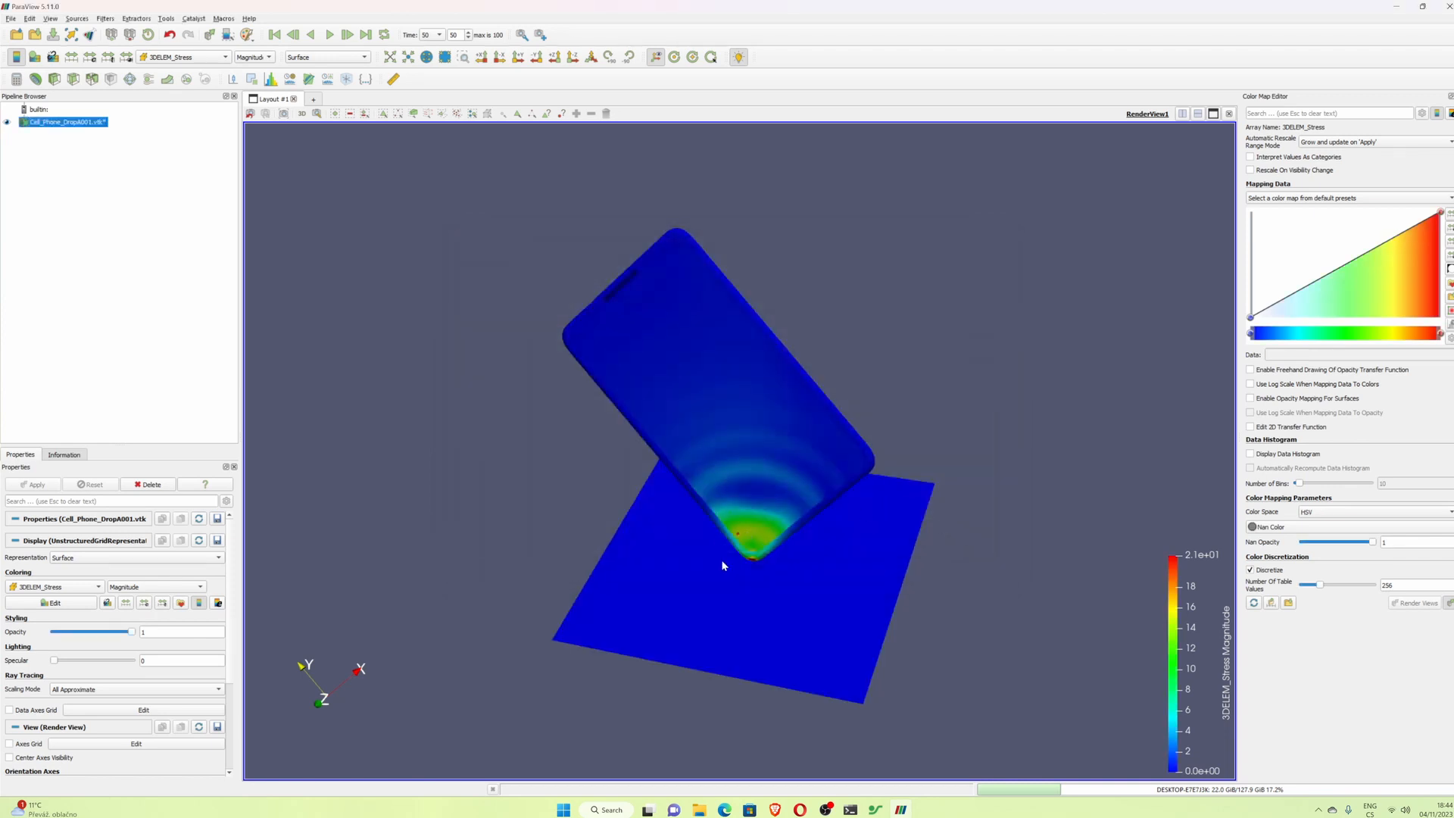
# - Compare the result with the Cell Phone Drop Test documentation page in the browser
pyautogui.moveTo(725, 567)
pyautogui.mouseDown()
pyautogui.moveTo(808, 534)
pyautogui.moveTo(760, 512)
pyautogui.moveTo(760, 536)
pyautogui.moveTo(890, 525)
pyautogui.moveTo(705, 572)
pyautogui.mouseUp()
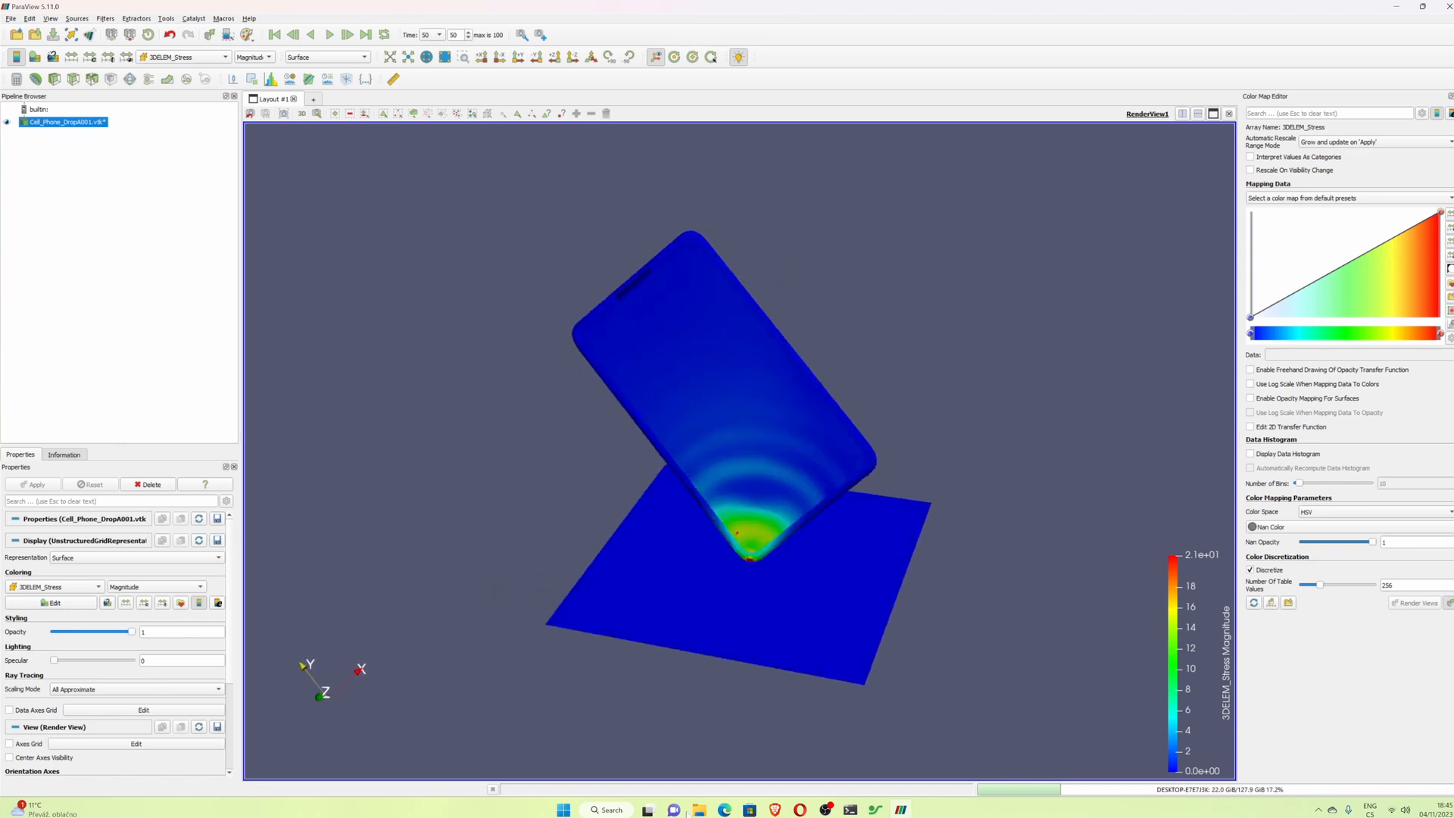
pyautogui.click(774, 810)
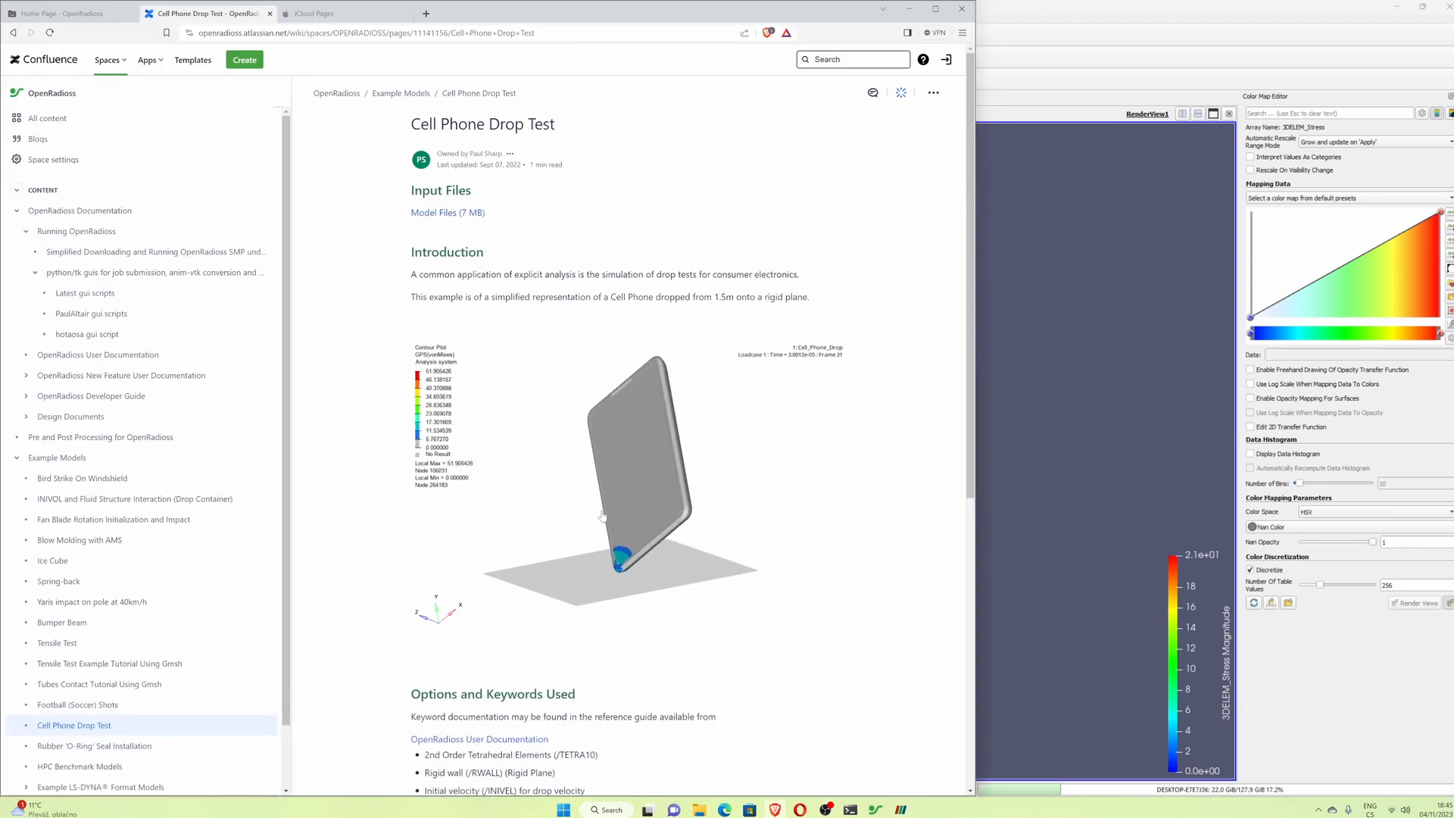
pyautogui.click(908, 8)
# - Set the time step to 75 and rescale the colour map to the visible data range
pyautogui.click(439, 35)
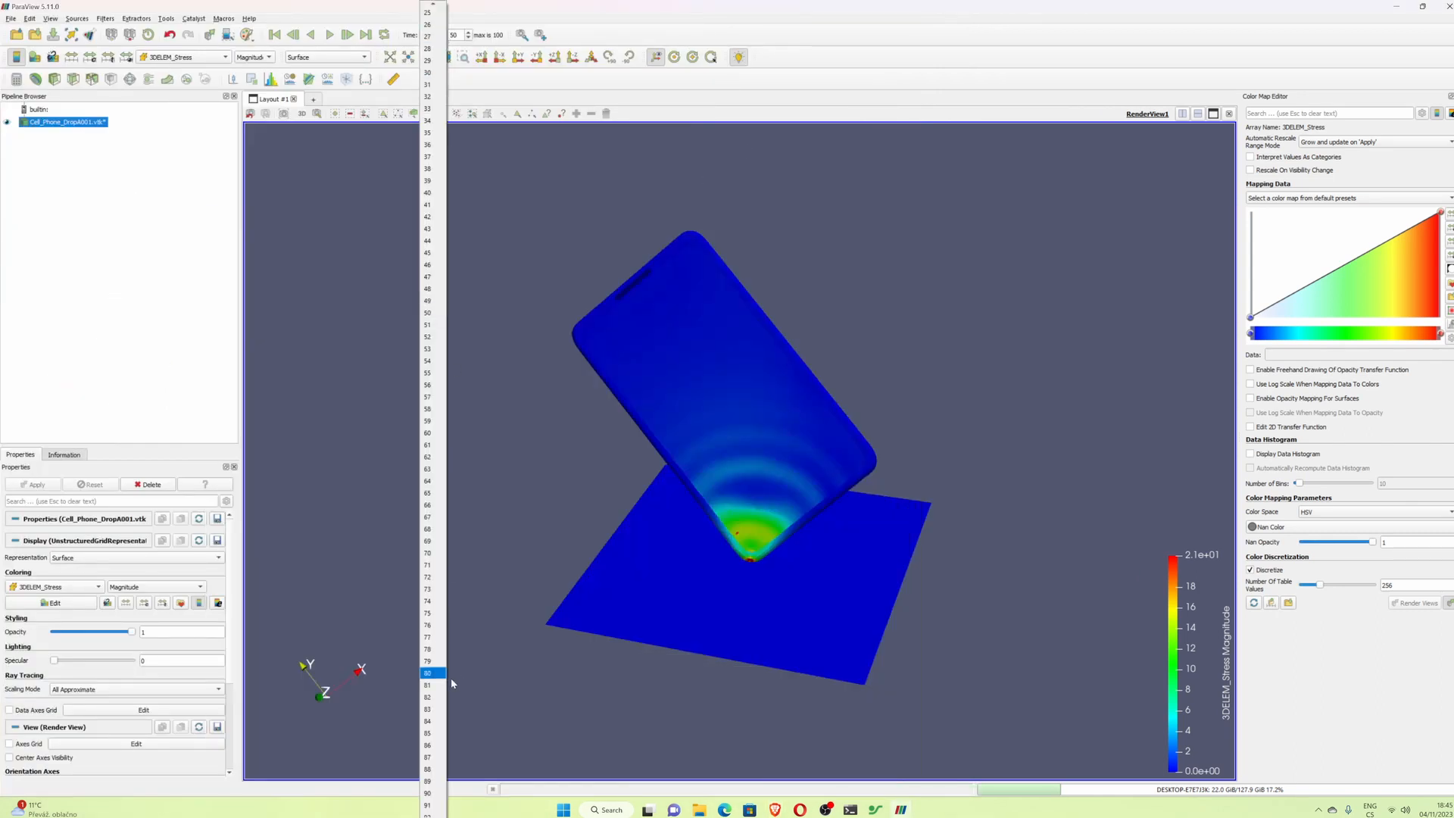
pyautogui.click(439, 614)
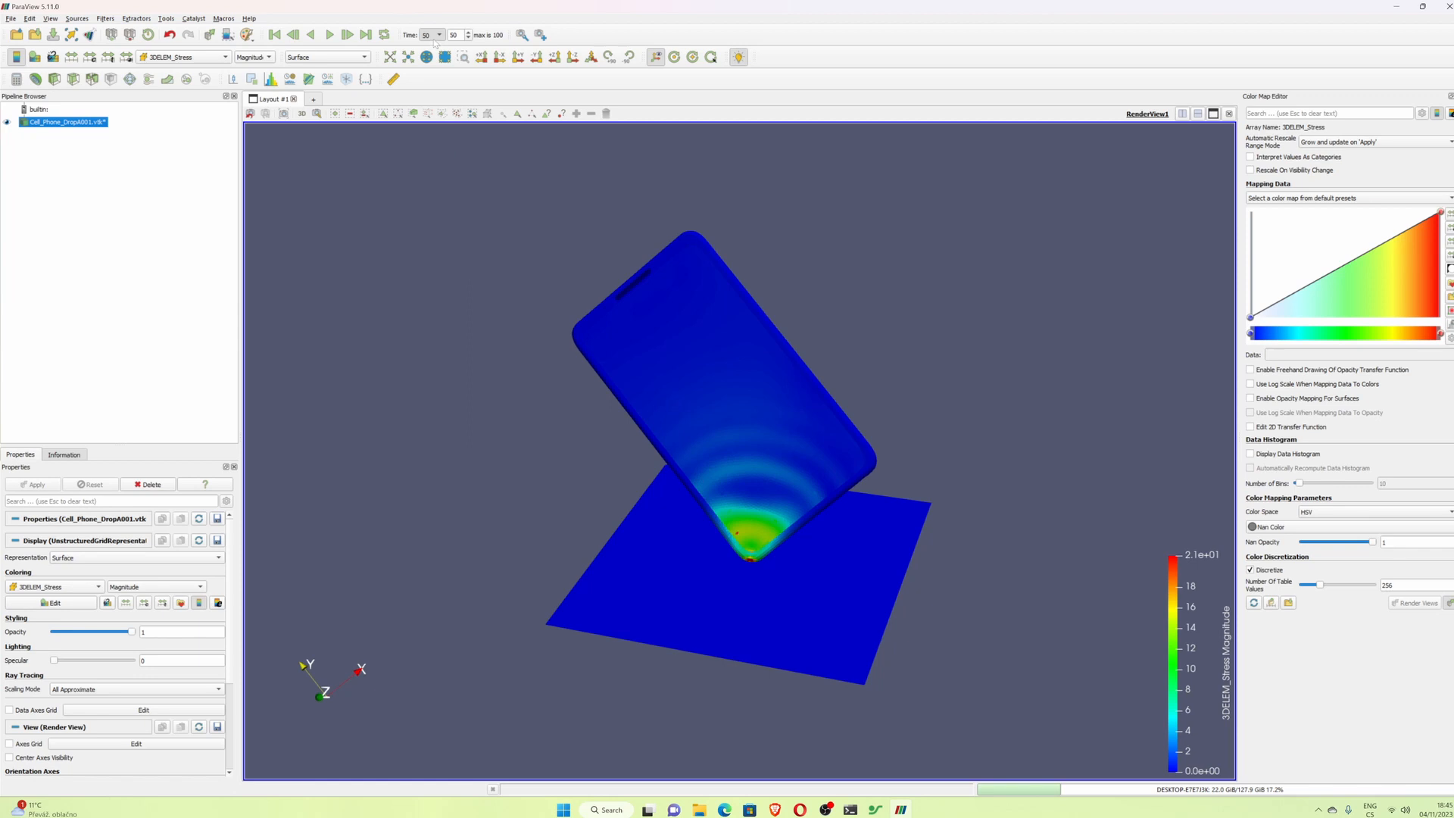
pyautogui.scroll(-1, 435, 38)
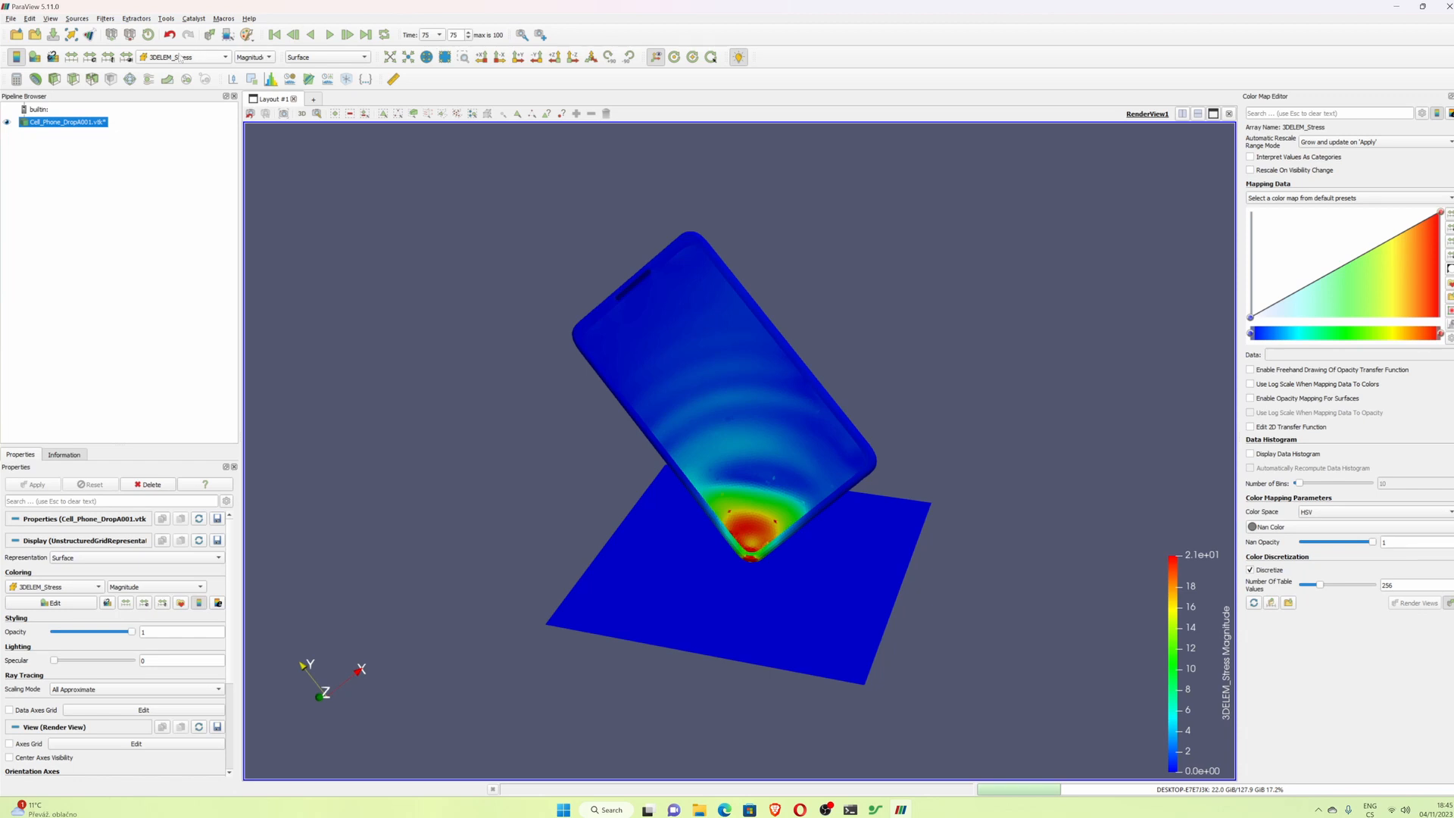
pyautogui.click(127, 59)
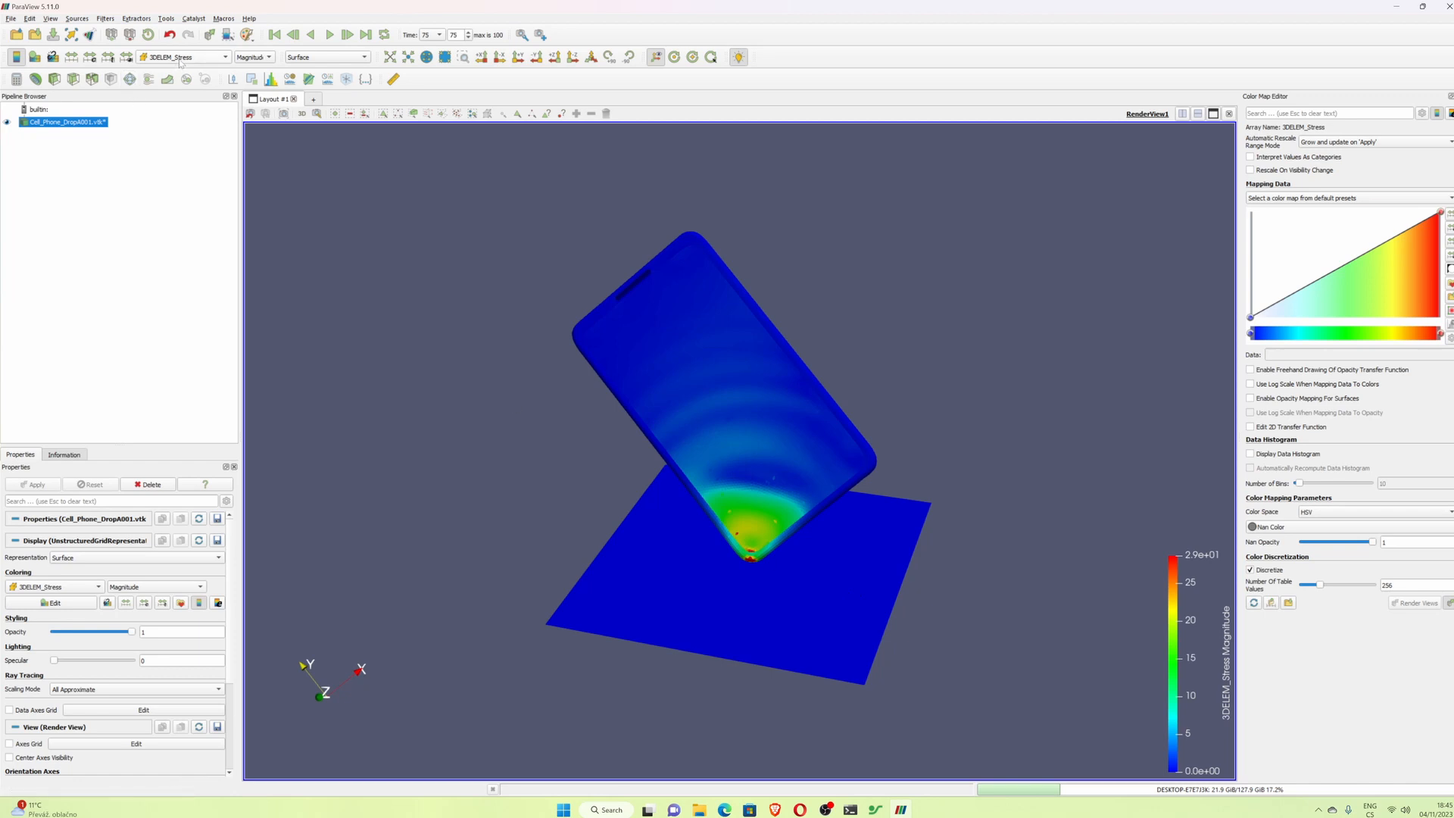
# - Colour the model by Displacement with the Rainbow Blended Grey preset and move the colour legend nearer the phone
pyautogui.click(224, 59)
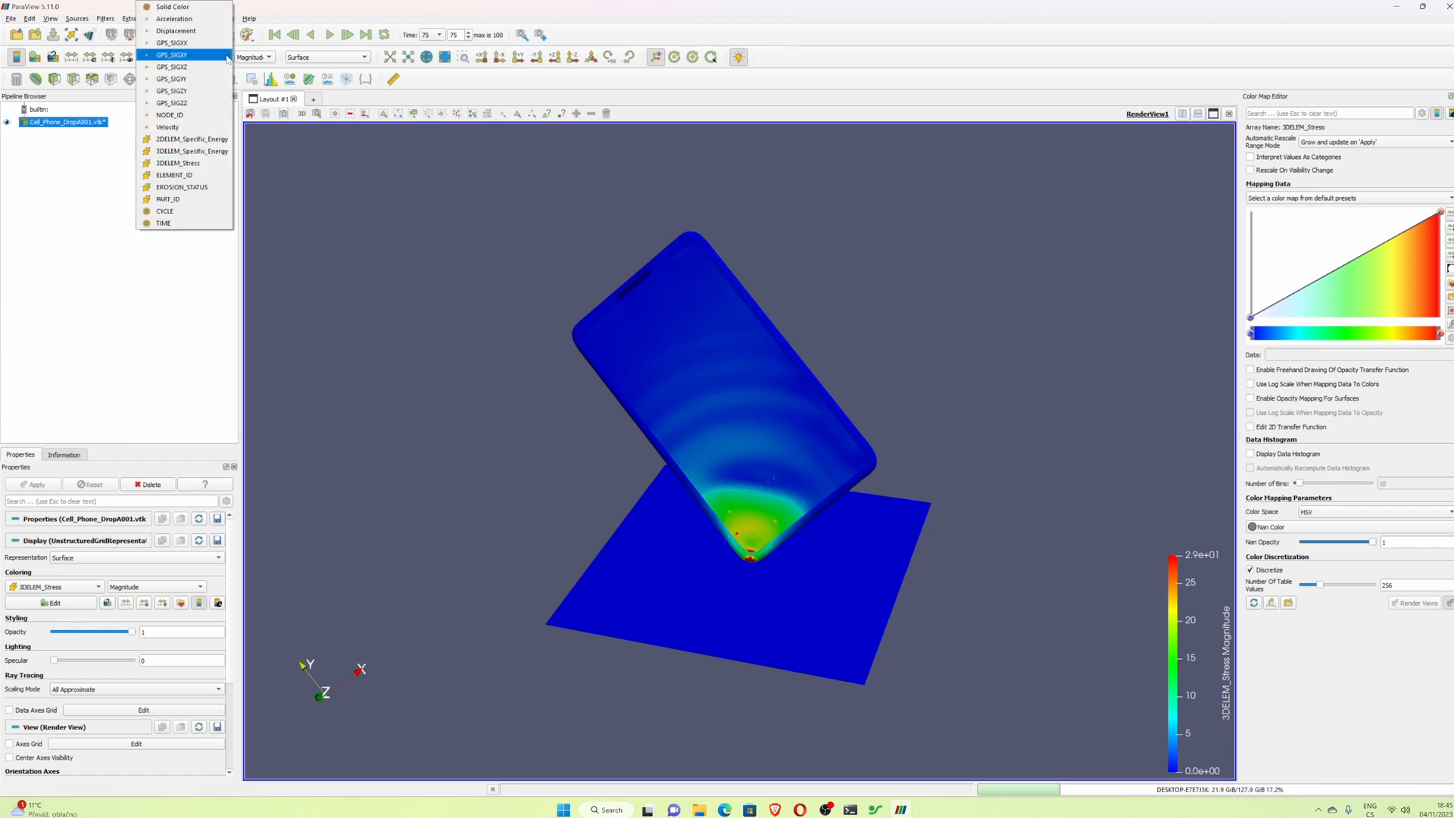
pyautogui.click(199, 34)
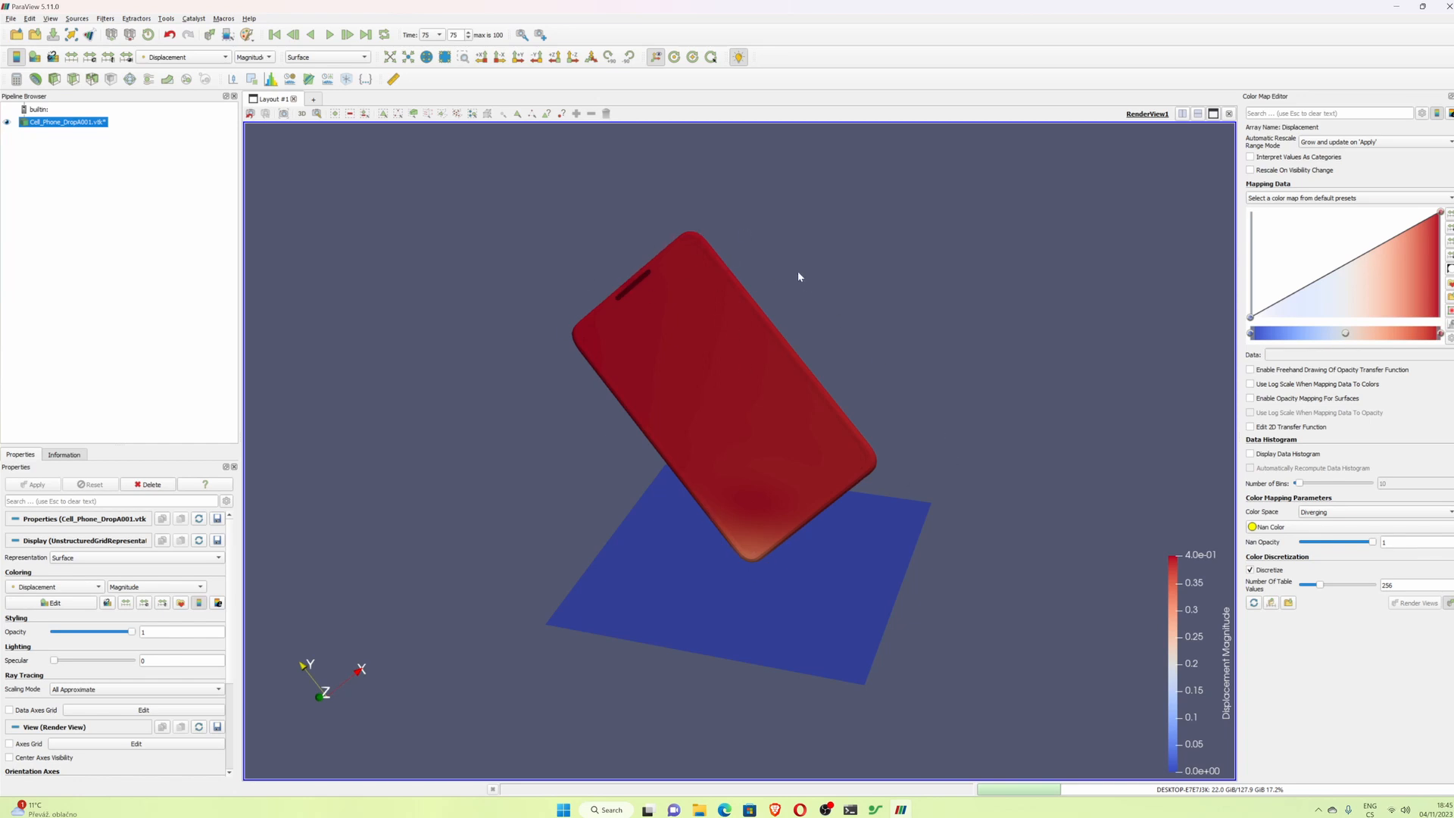
pyautogui.click(1449, 282)
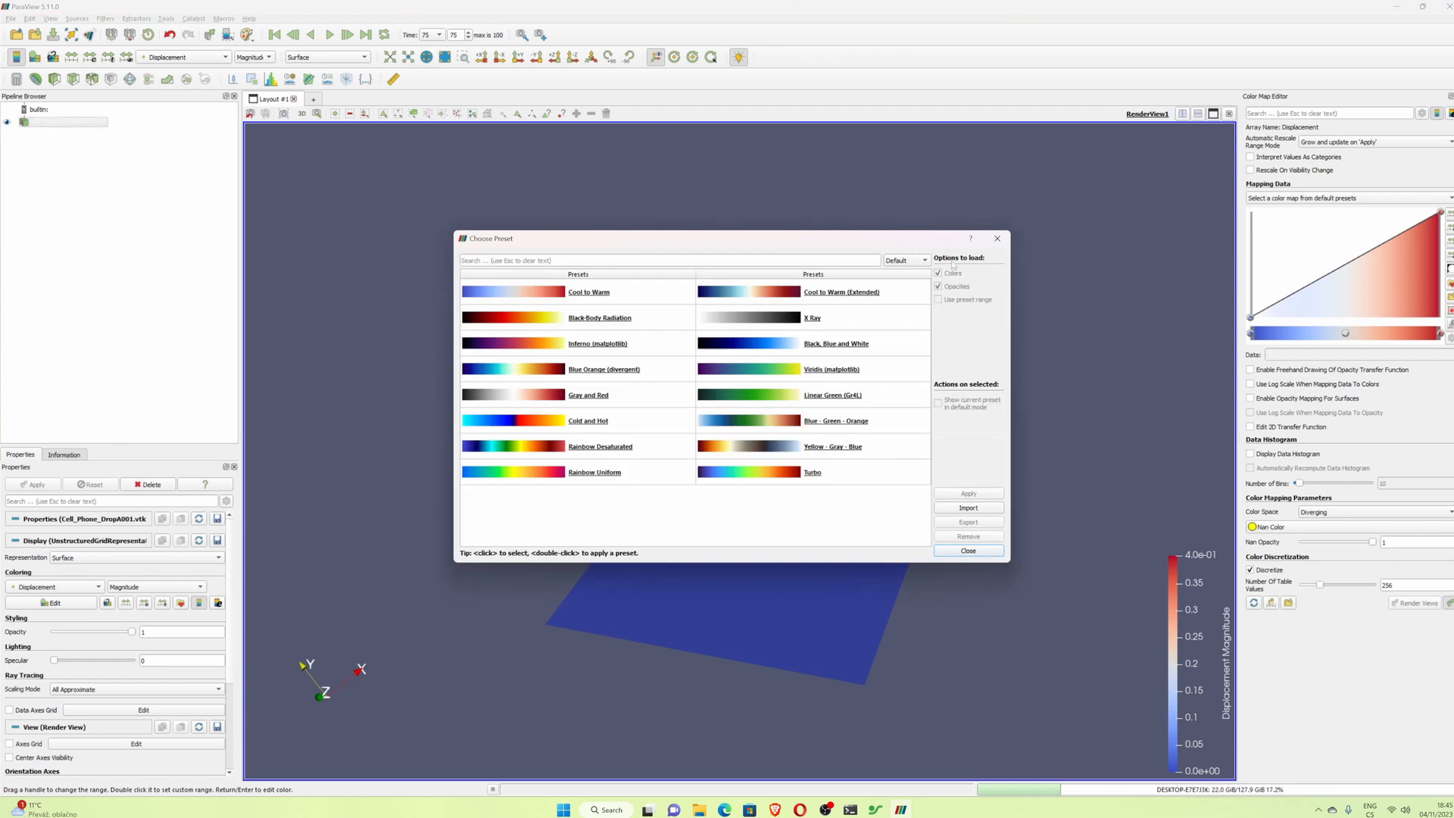
pyautogui.click(924, 261)
pyautogui.click(918, 311)
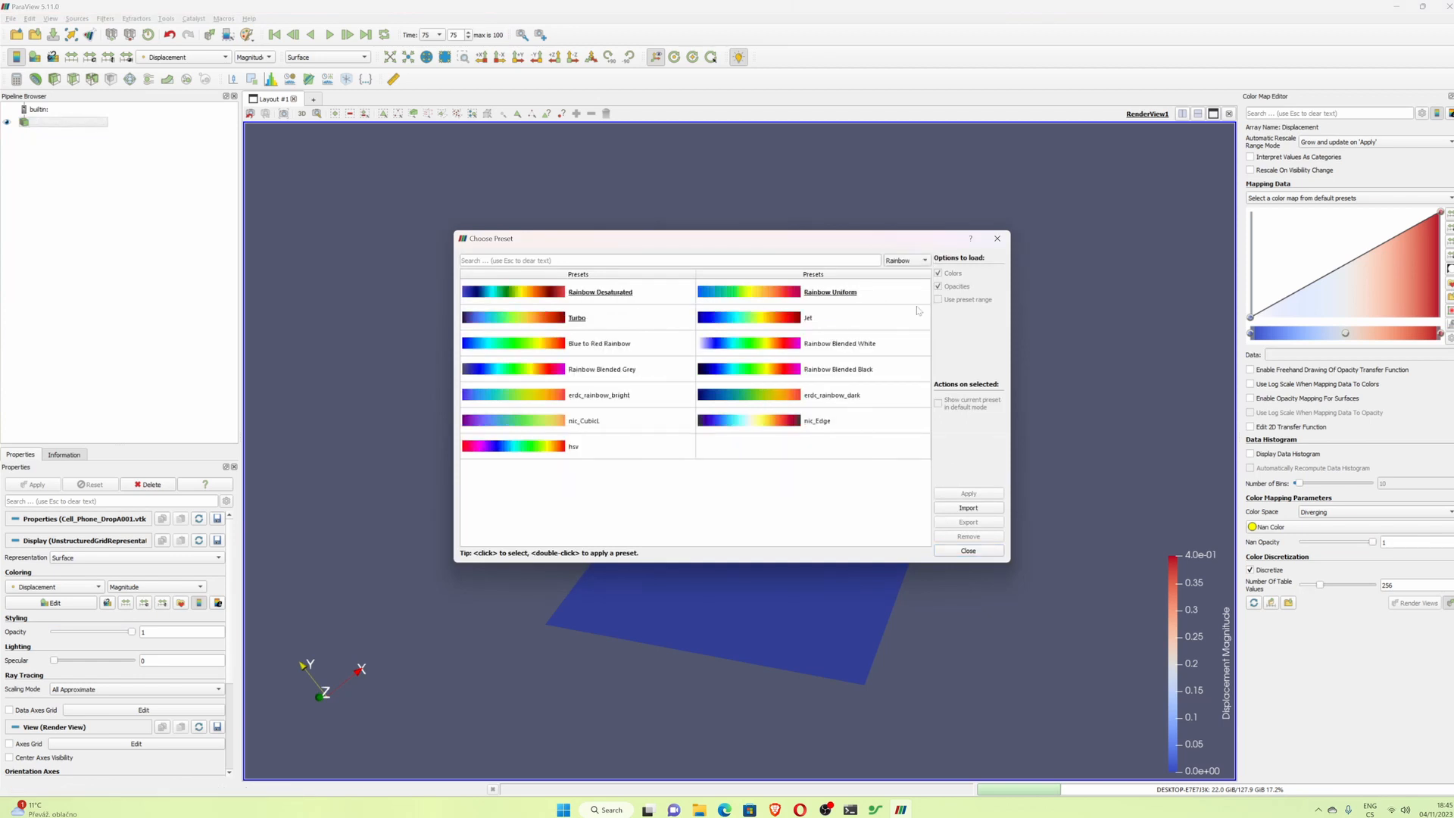
pyautogui.click(594, 369)
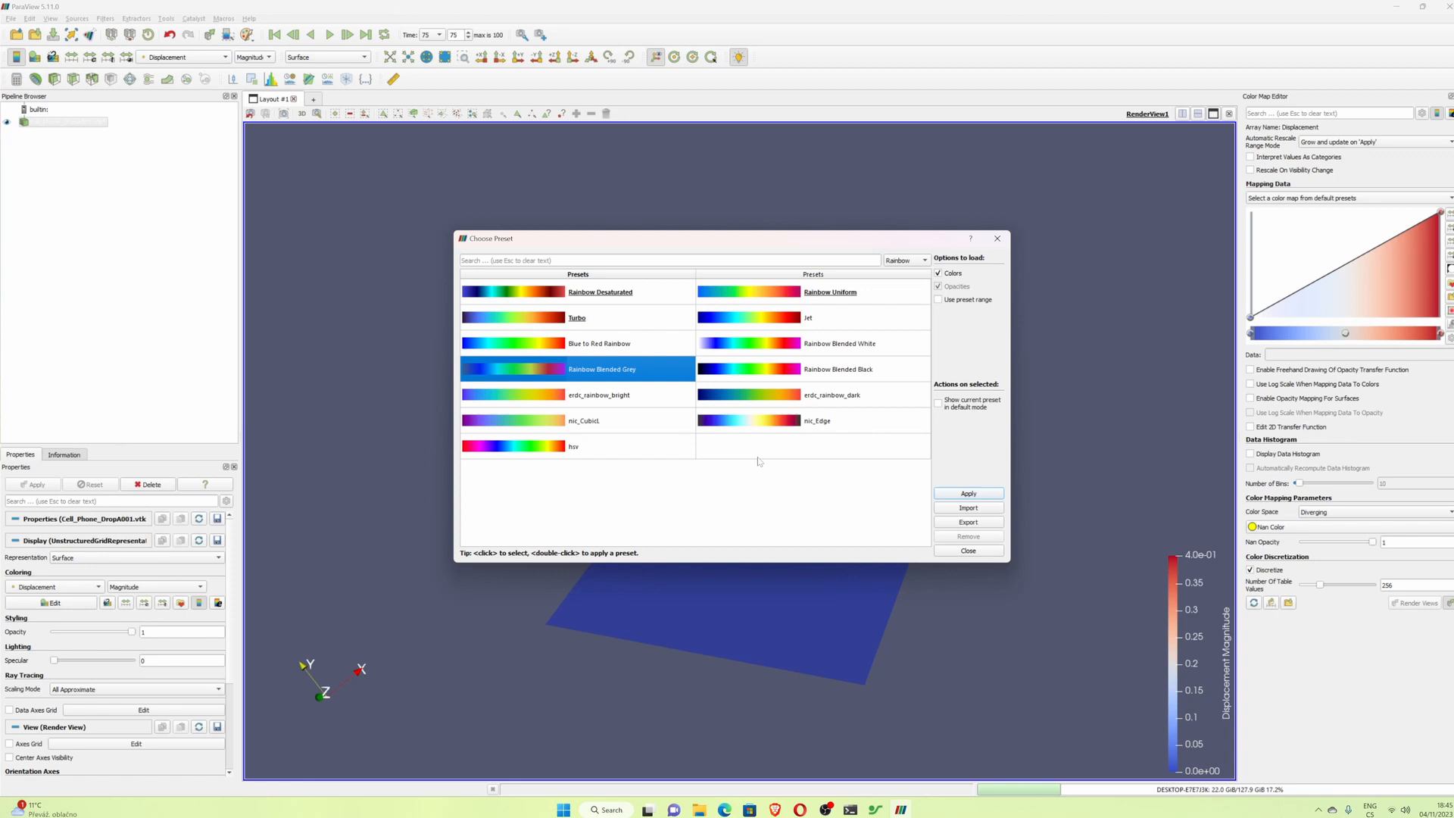
pyautogui.click(958, 493)
pyautogui.click(968, 550)
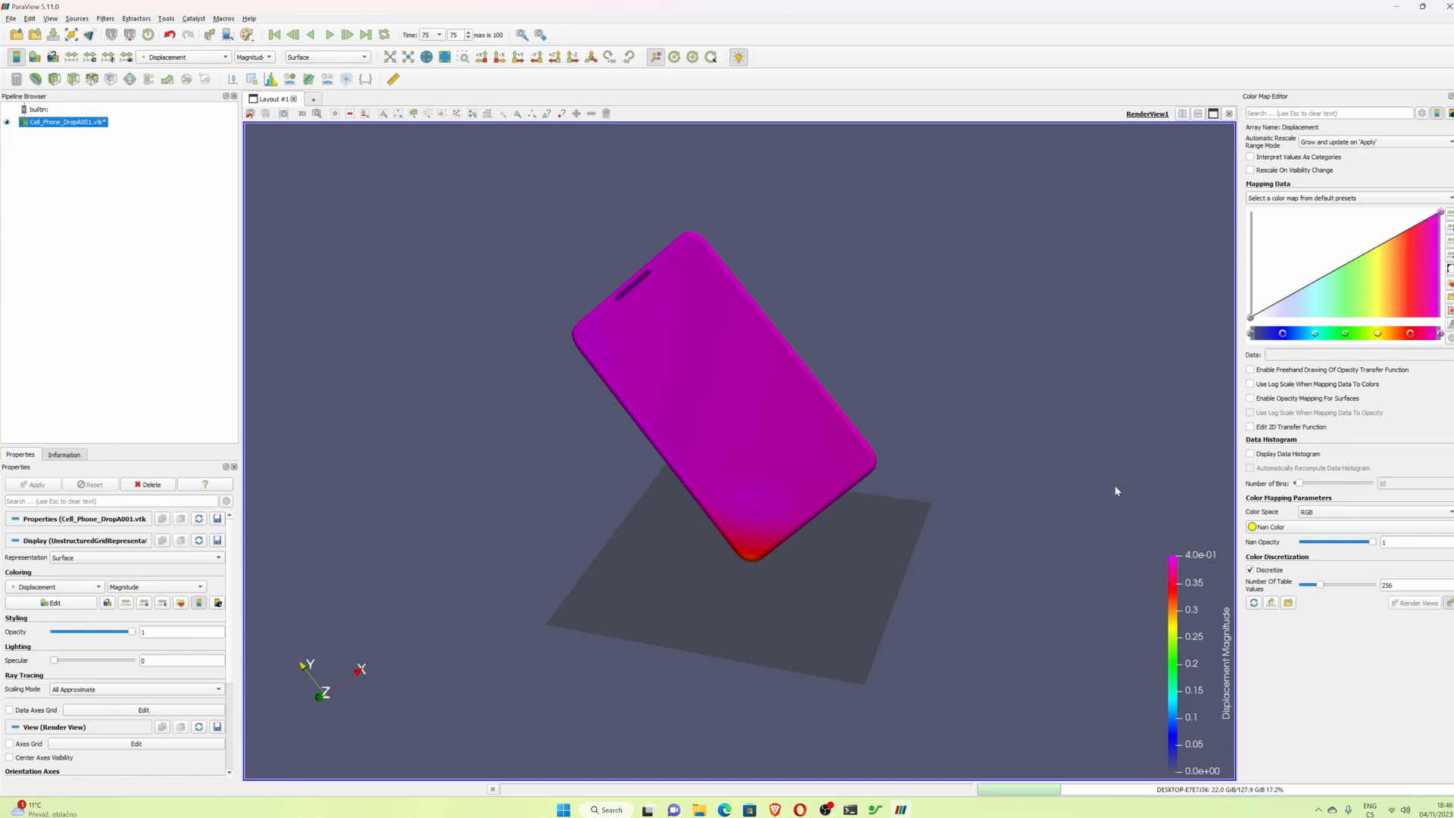
pyautogui.moveTo(1187, 588); pyautogui.dragTo(1098, 387)
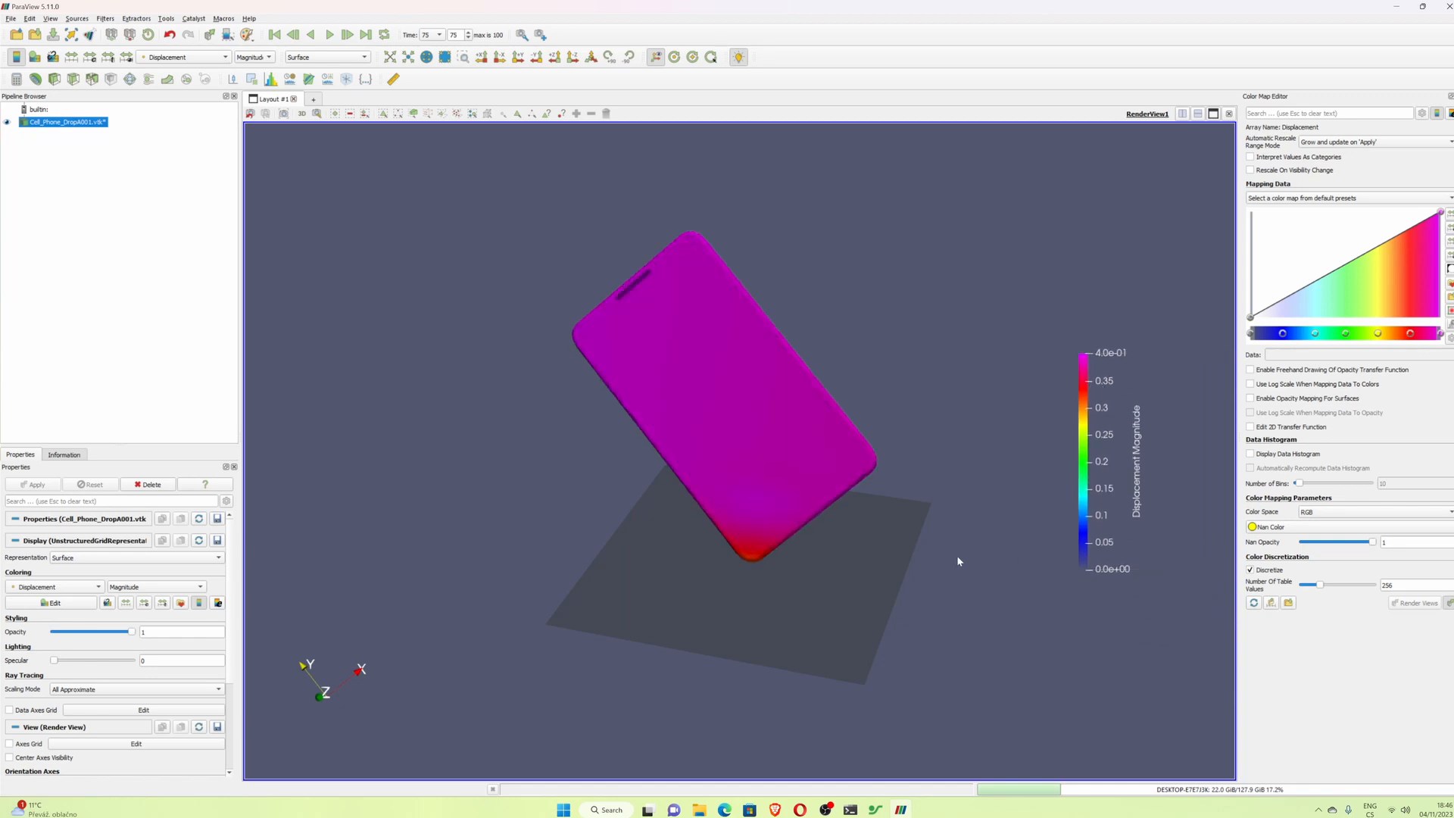